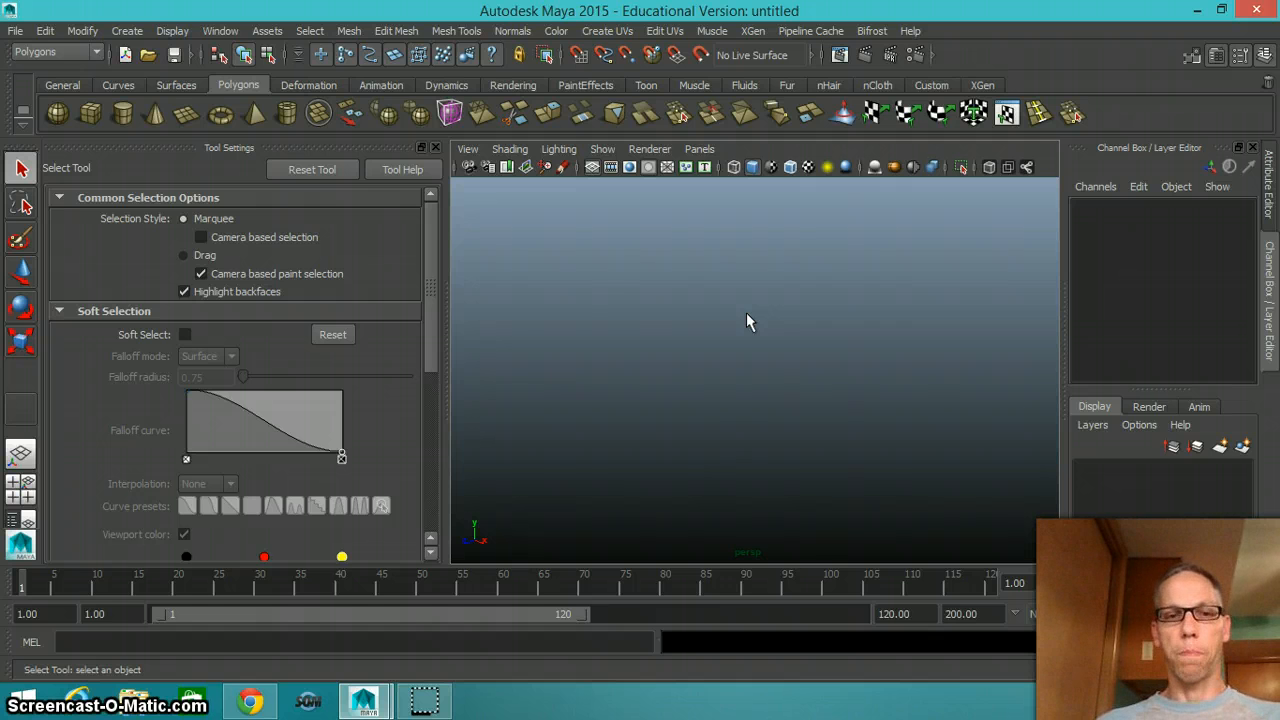
left_click(425, 700)
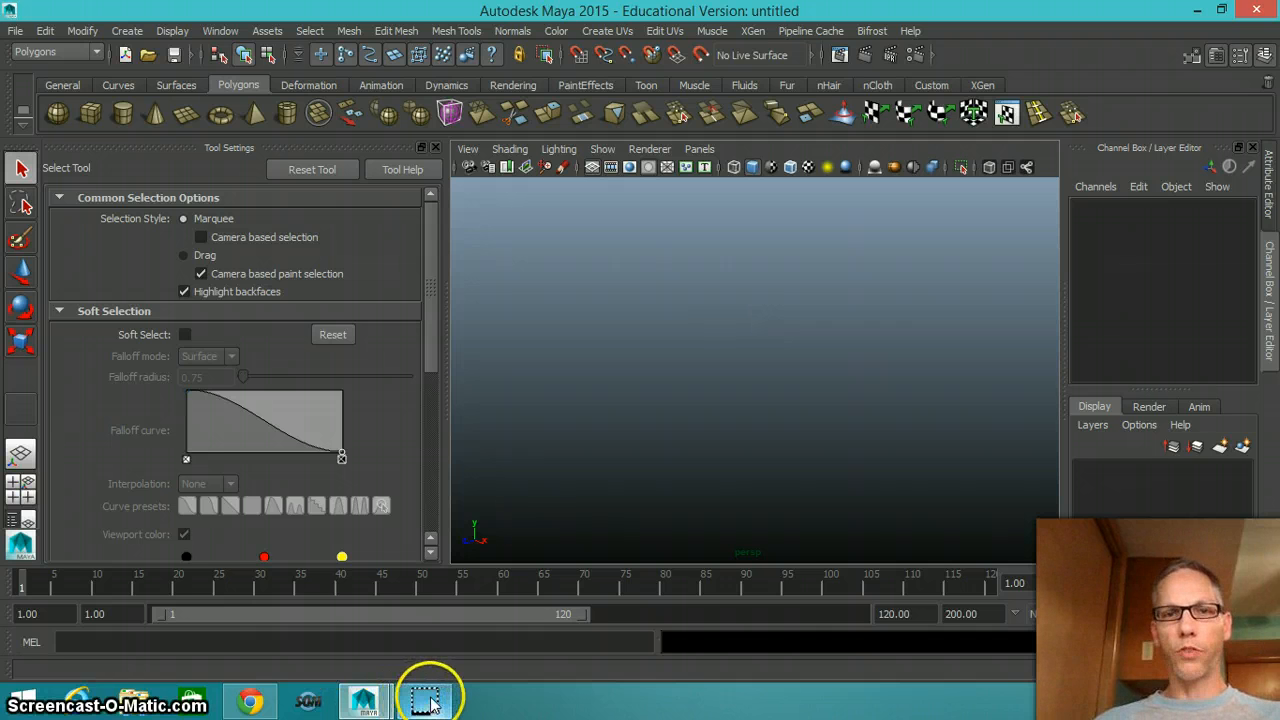
left_click(540, 485)
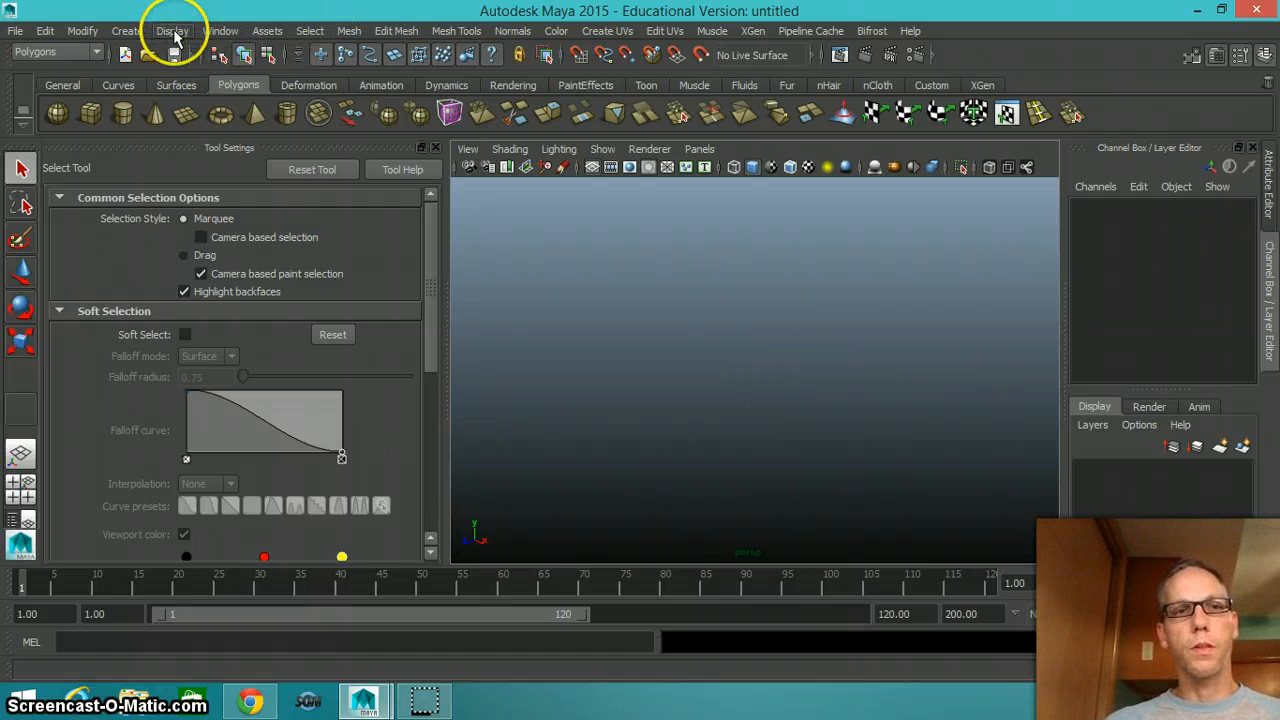
Step: Check the linear working unit in the Settings preferences, keep centimeter selected, and close the preferences without saving
left_click(218, 31)
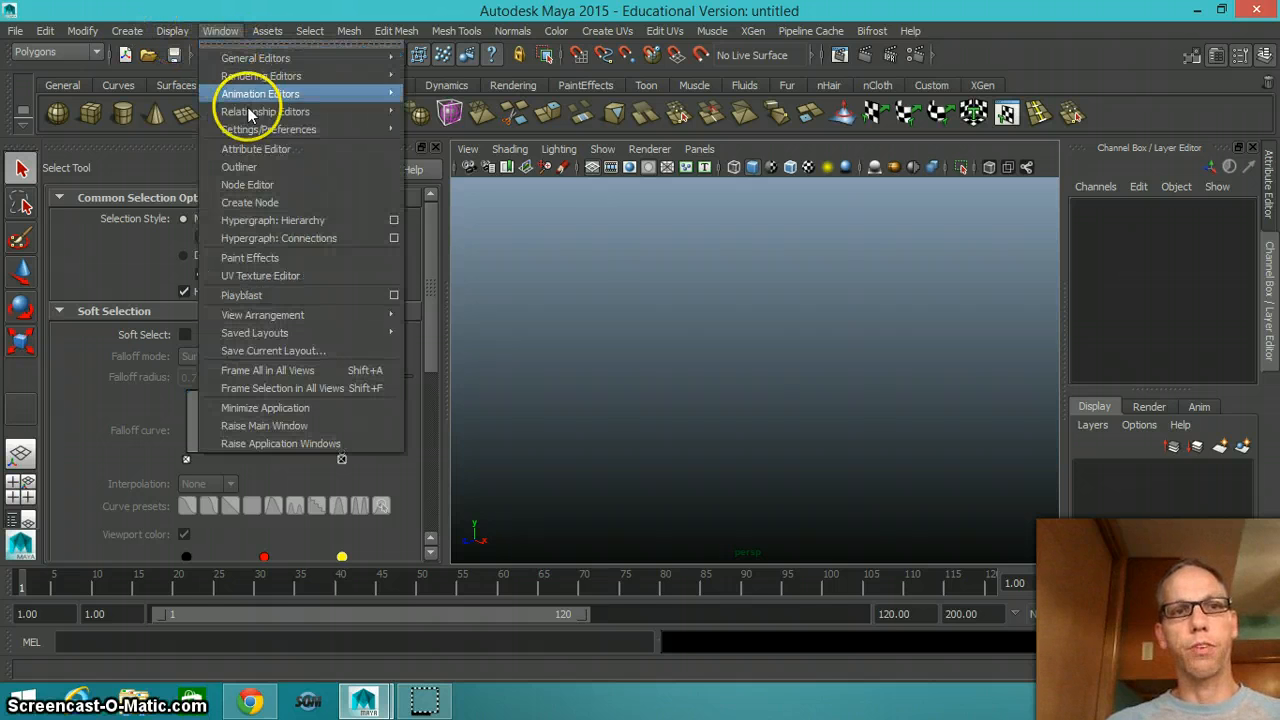
mouse_move(368, 128)
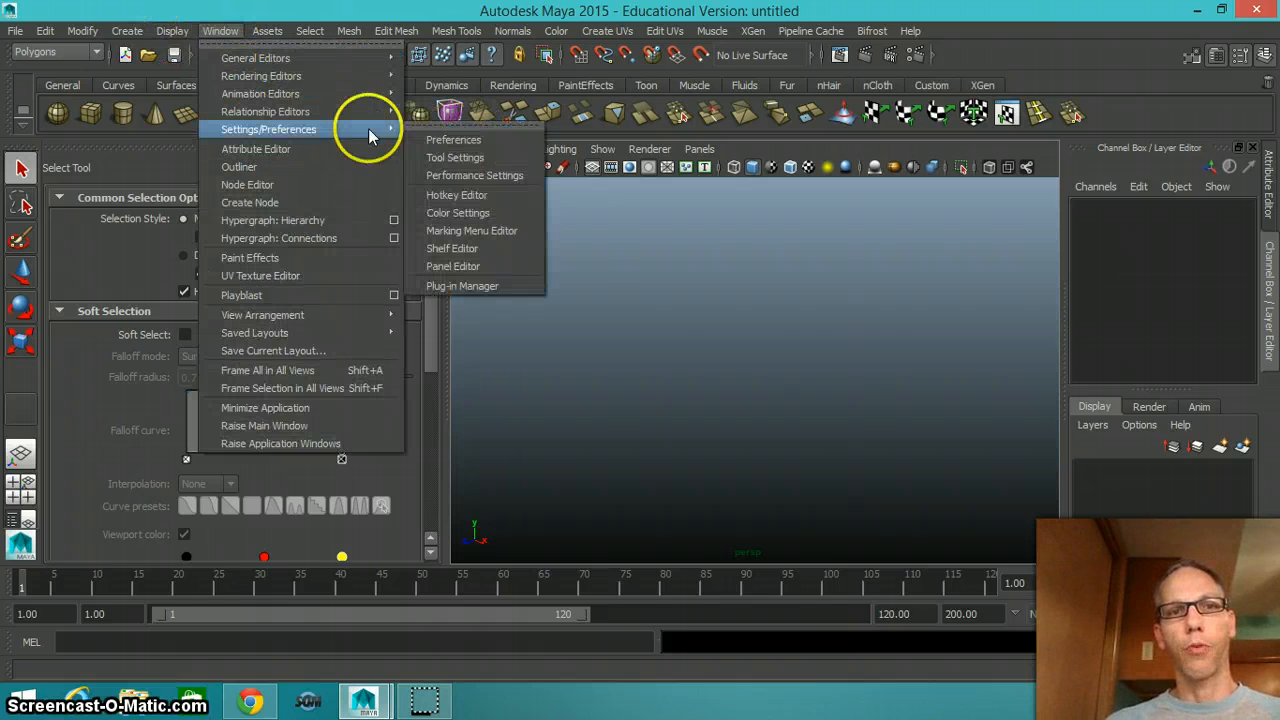
left_click(428, 139)
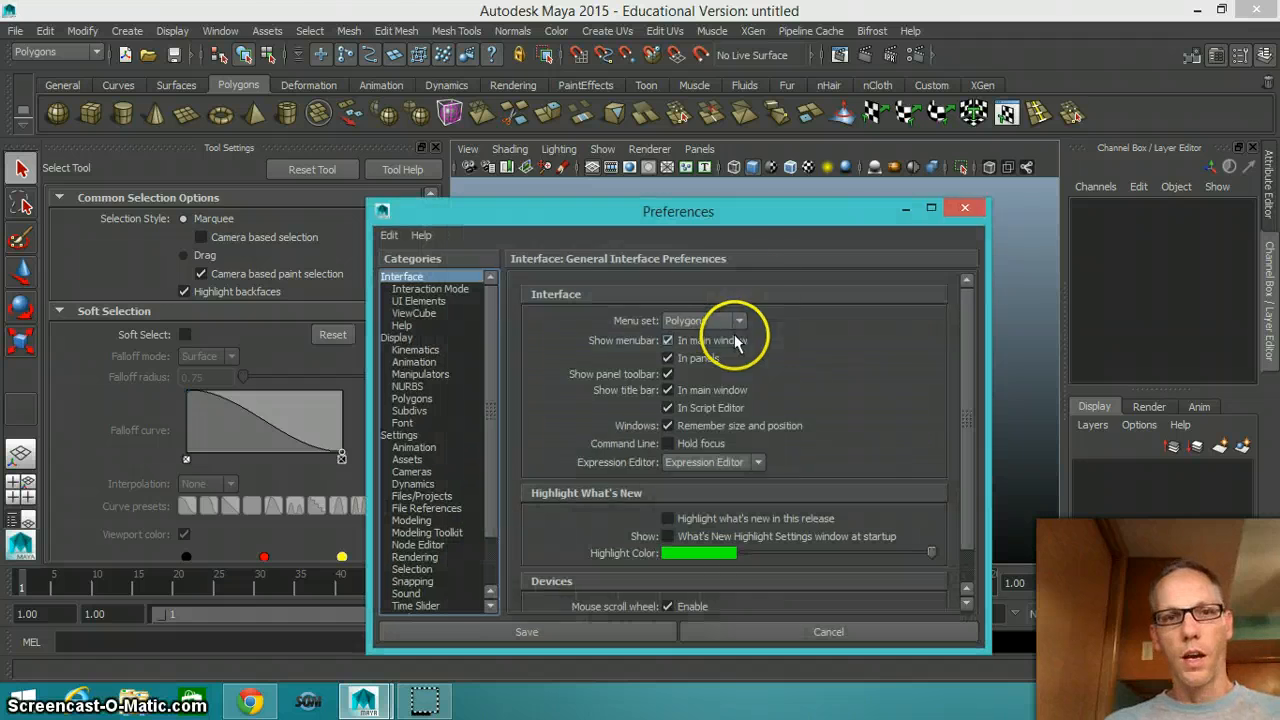
left_click_drag(734, 214, 689, 70)
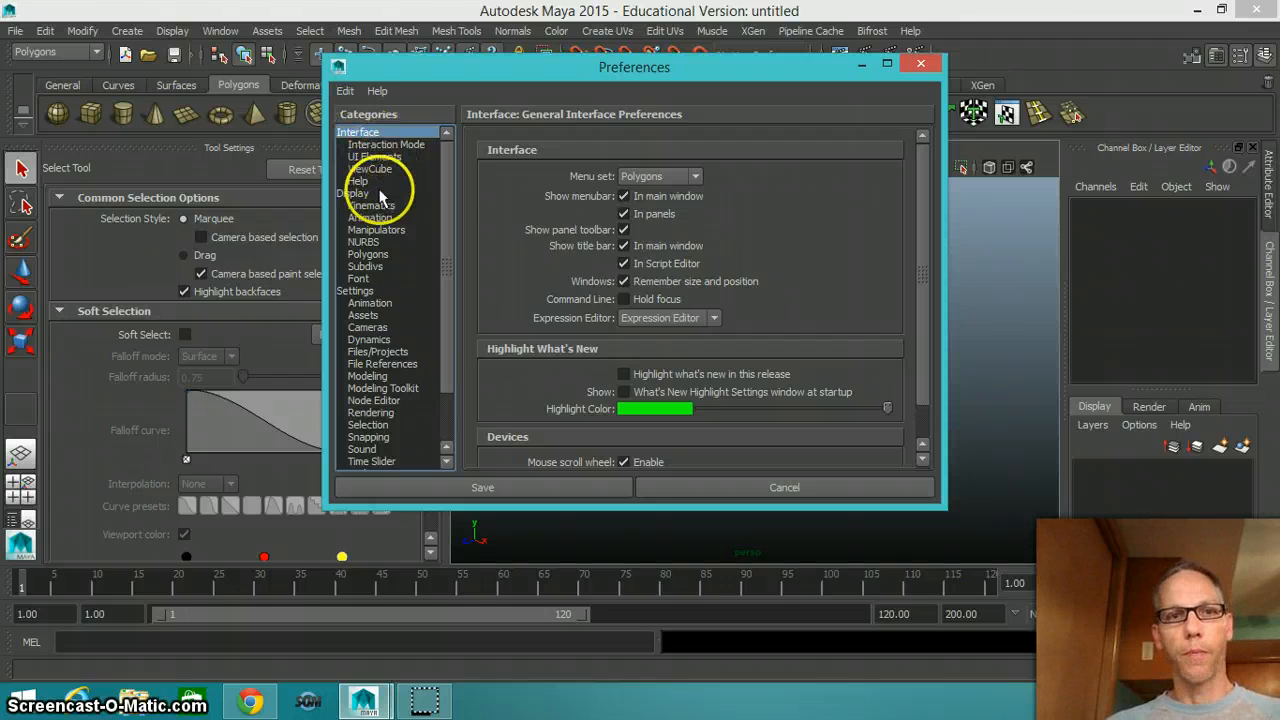
left_click(358, 291)
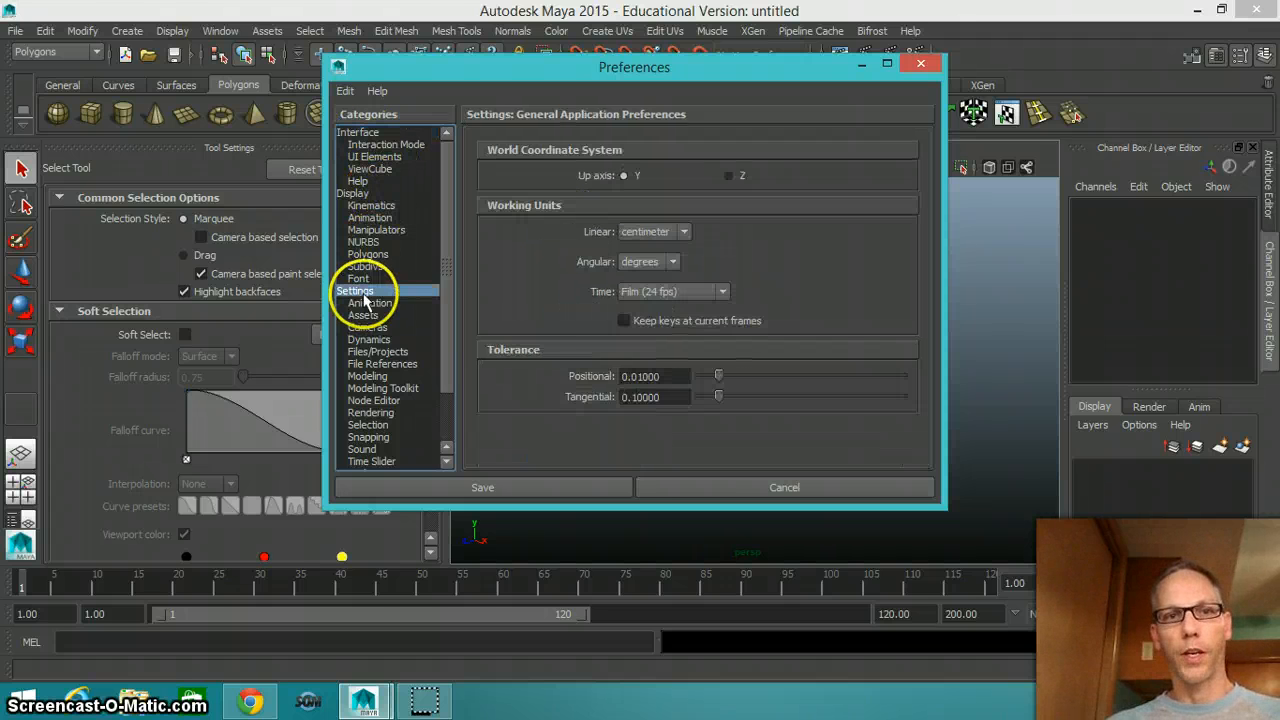
left_click(684, 232)
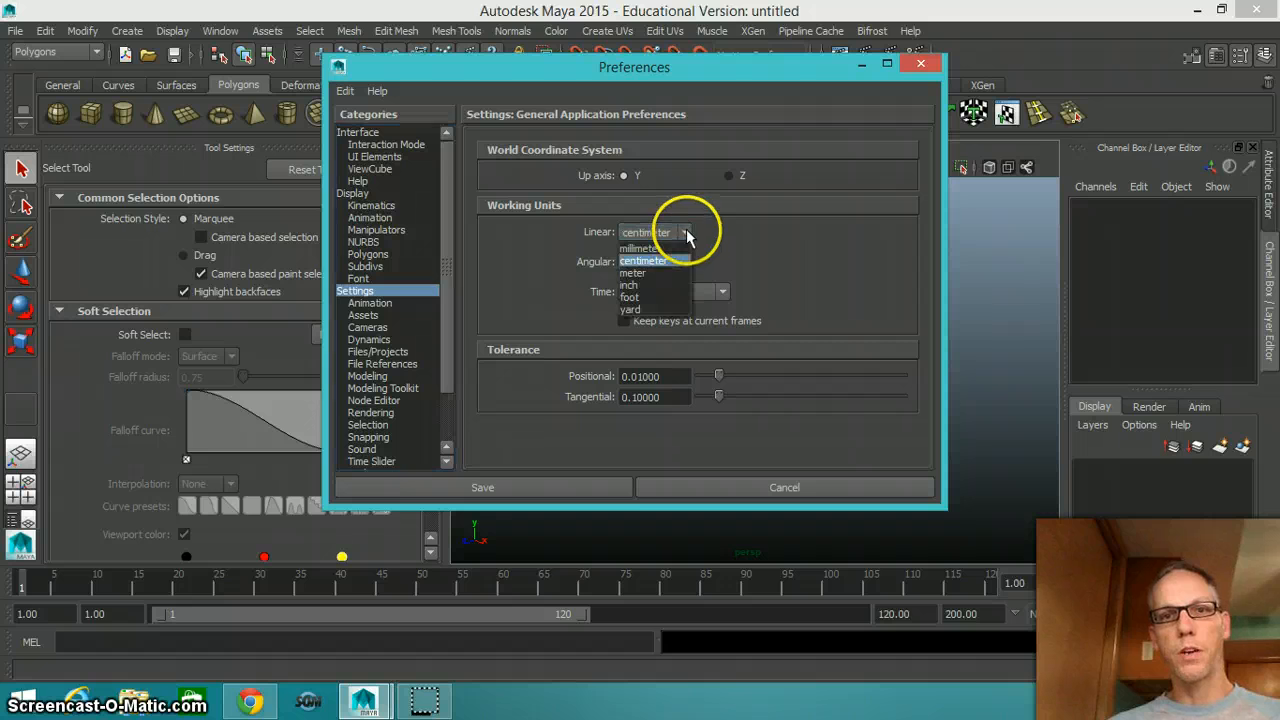
left_click(667, 262)
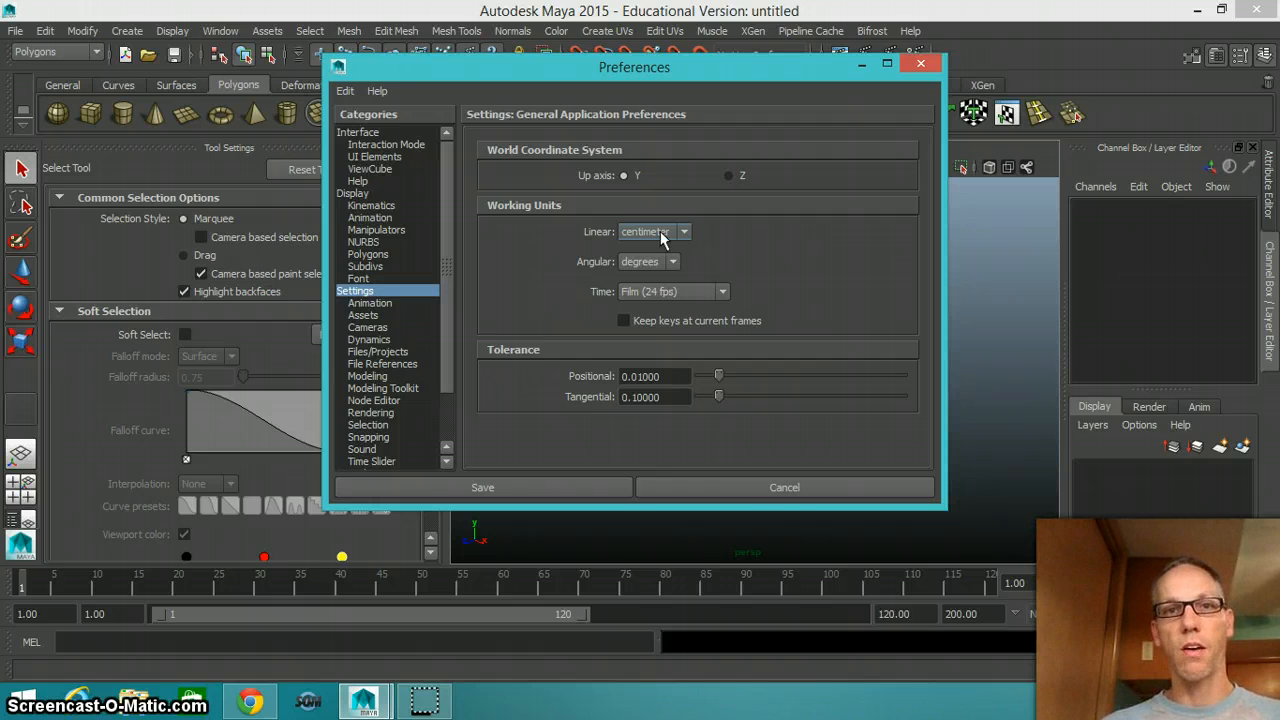
left_click(754, 486)
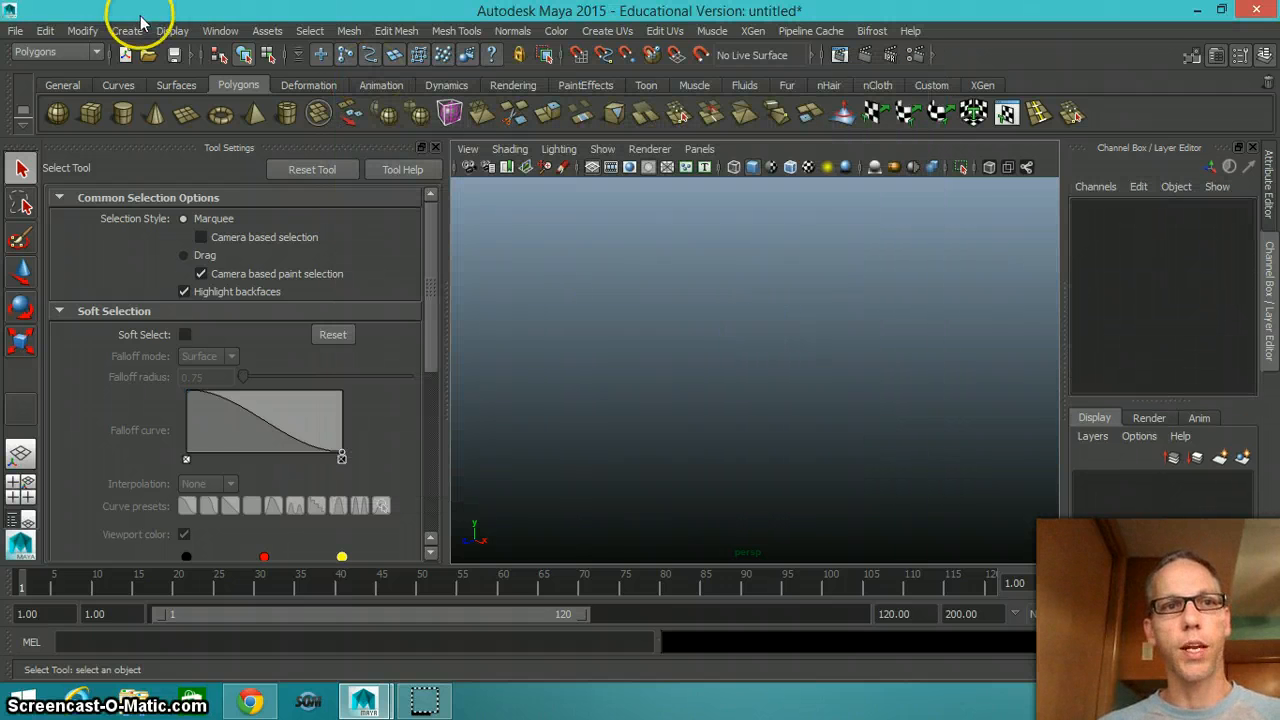
Step: Turn on the grid display in the perspective viewport
left_click(171, 30)
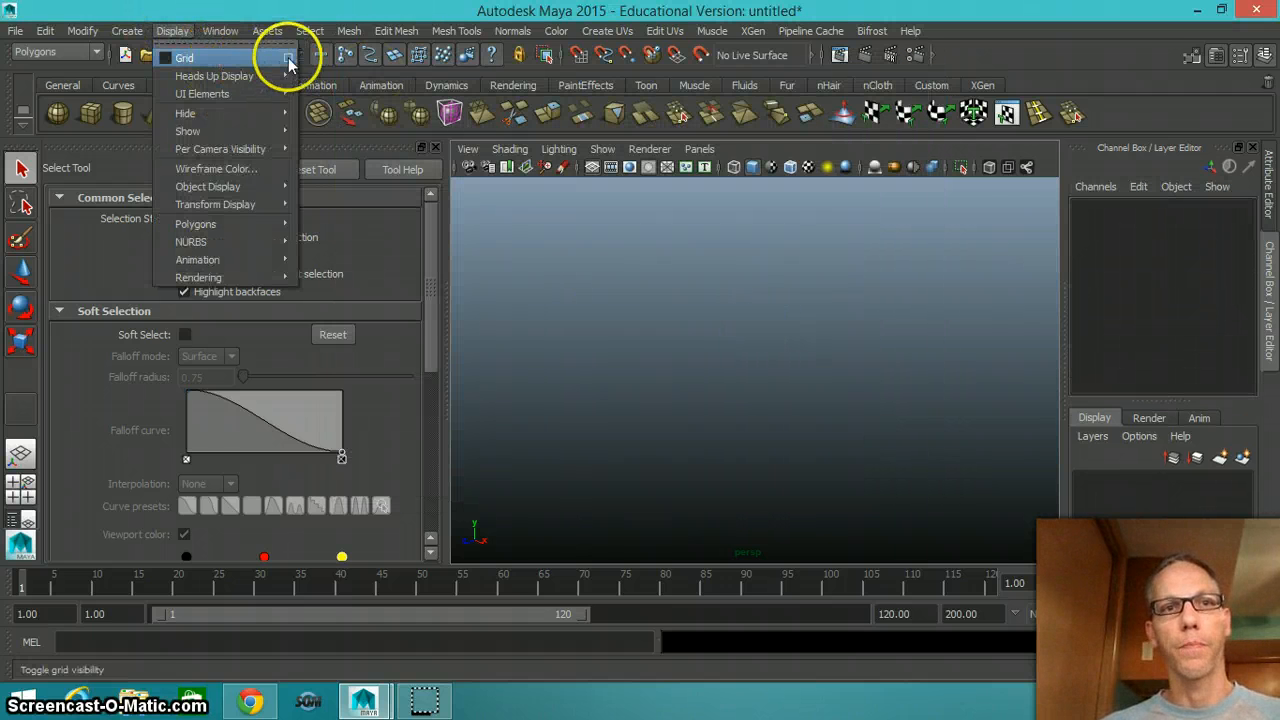
left_click(167, 60)
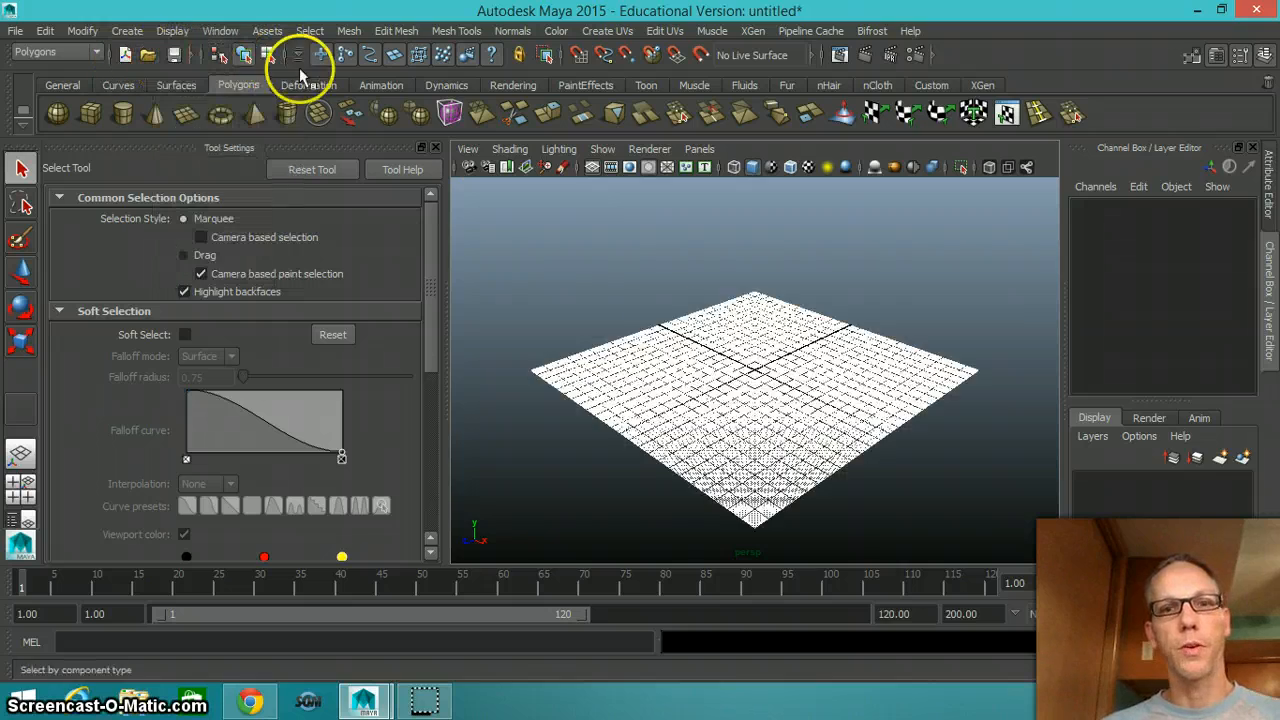
scroll(710, 356, "up", 6)
scroll(745, 360, "down", 4)
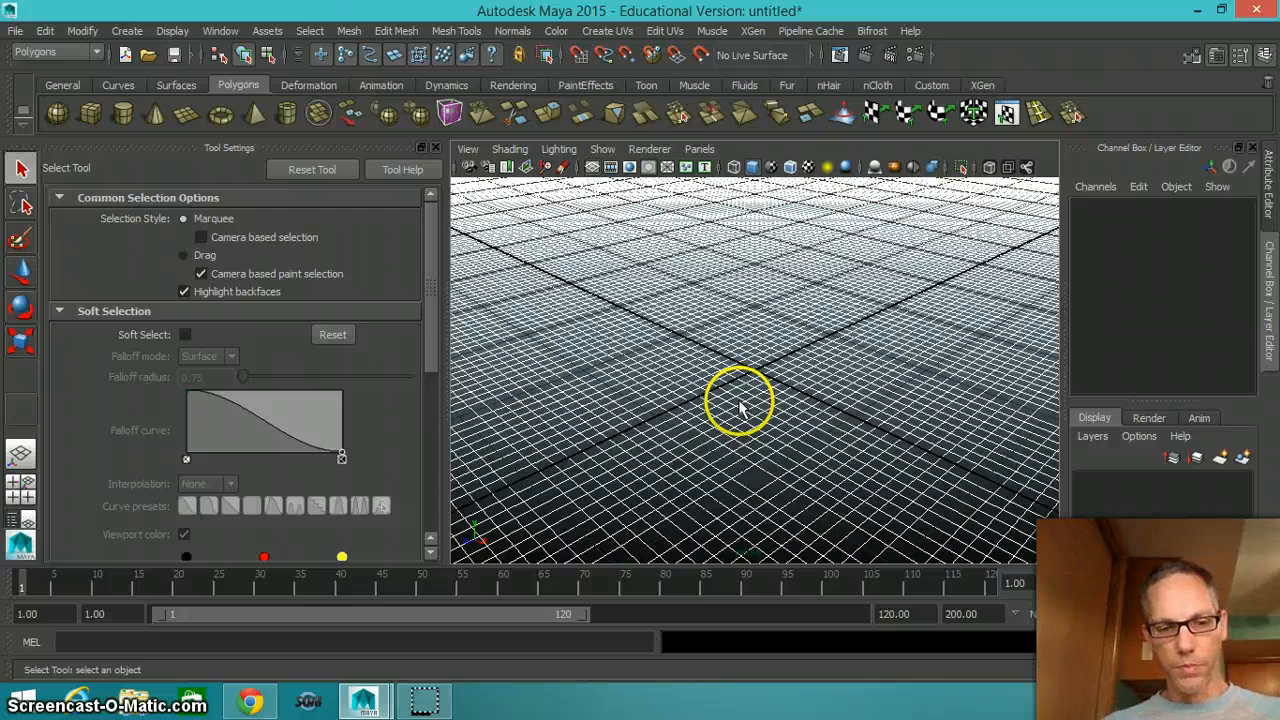
left_click_drag(811, 511, 863, 437, "alt")
left_click_drag(802, 348, 787, 357, "alt")
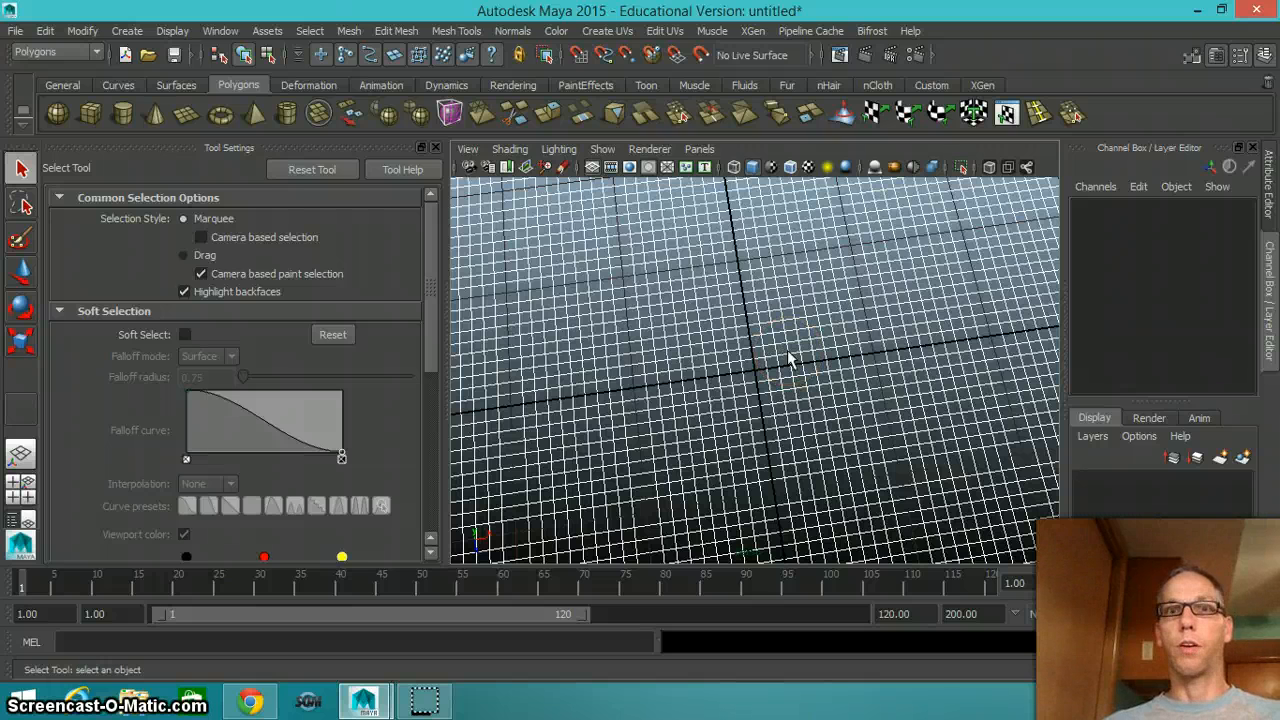
mouse_move(790, 282)
left_mouse_down()
mouse_move(737, 263)
mouse_move(770, 262)
left_mouse_up()
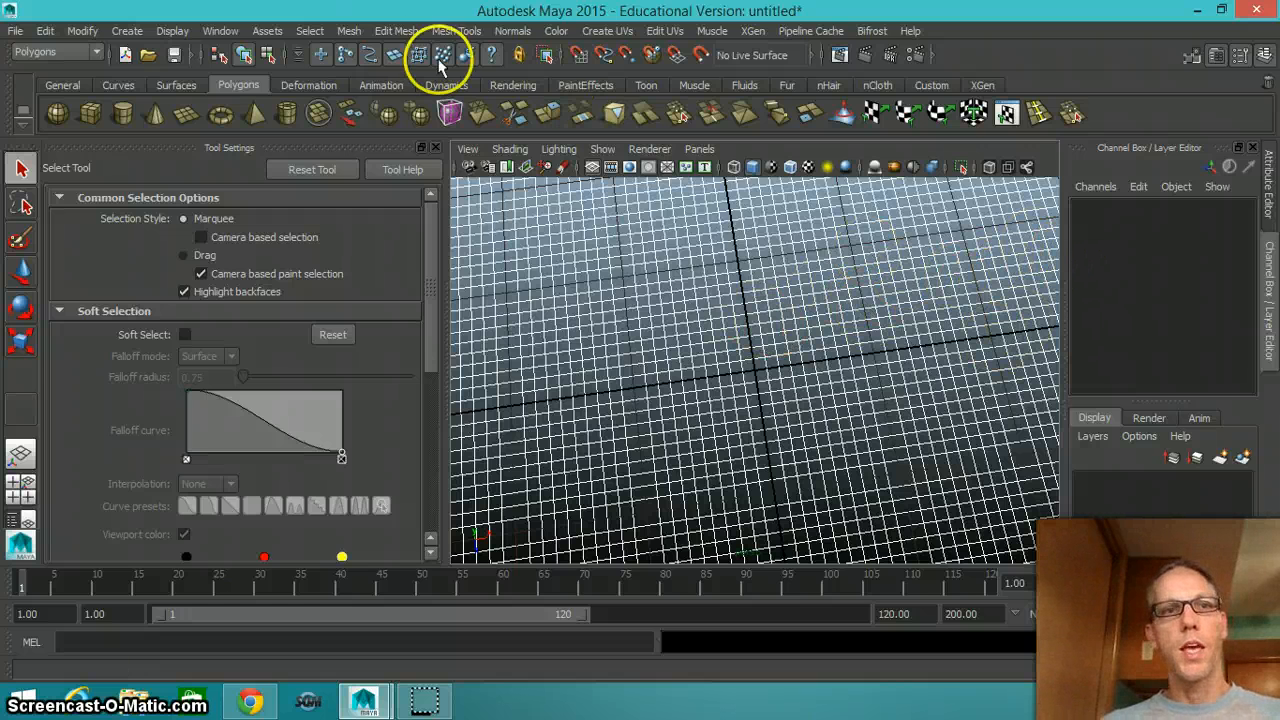
left_click(176, 38)
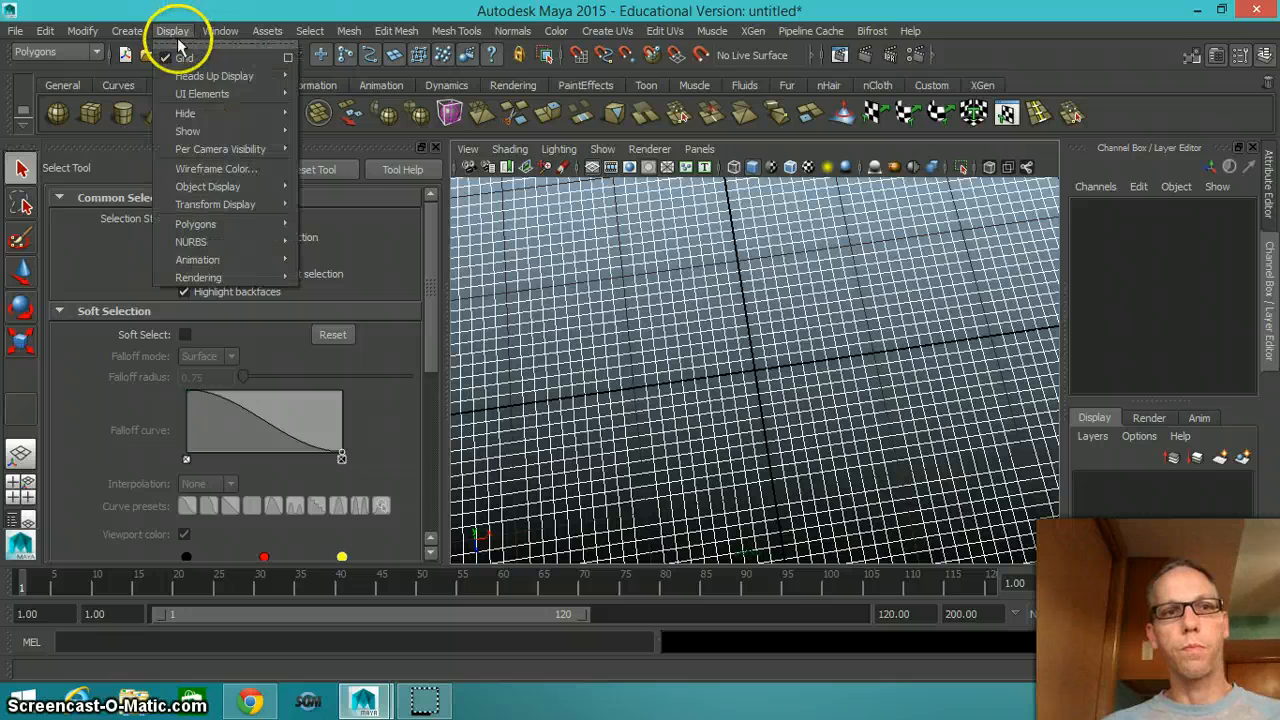
mouse_move(129, 34)
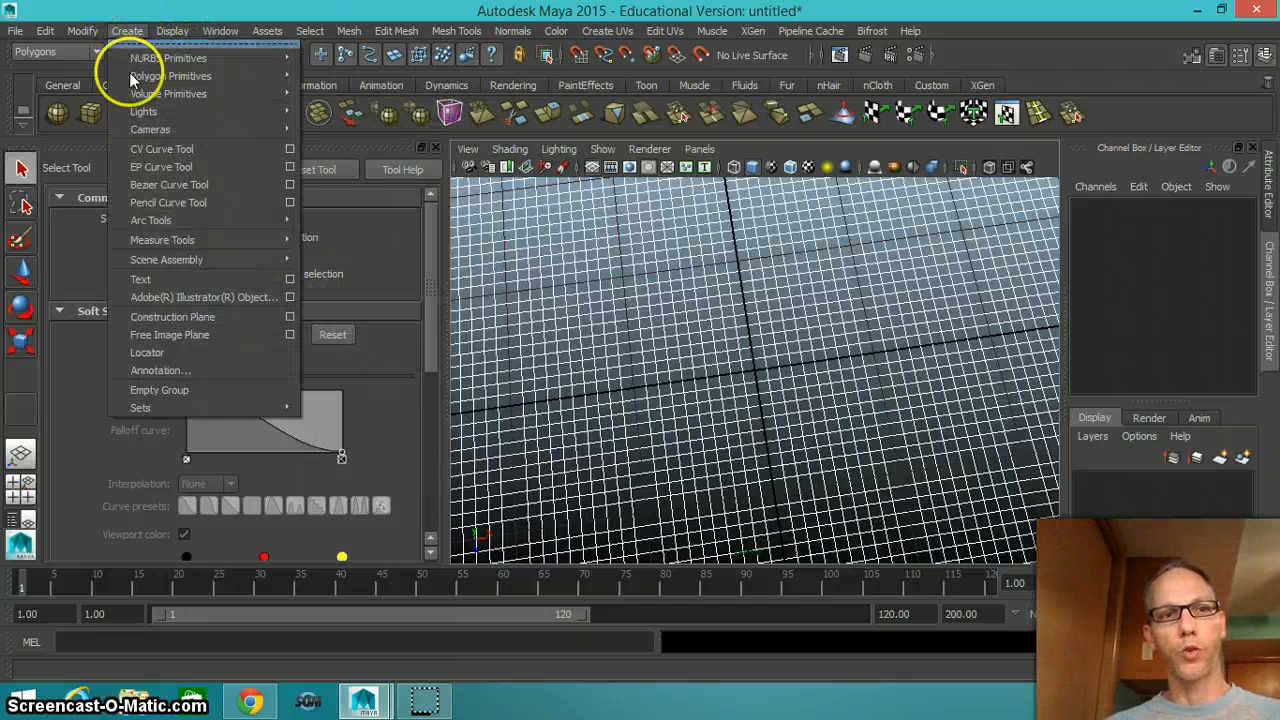
mouse_move(163, 240)
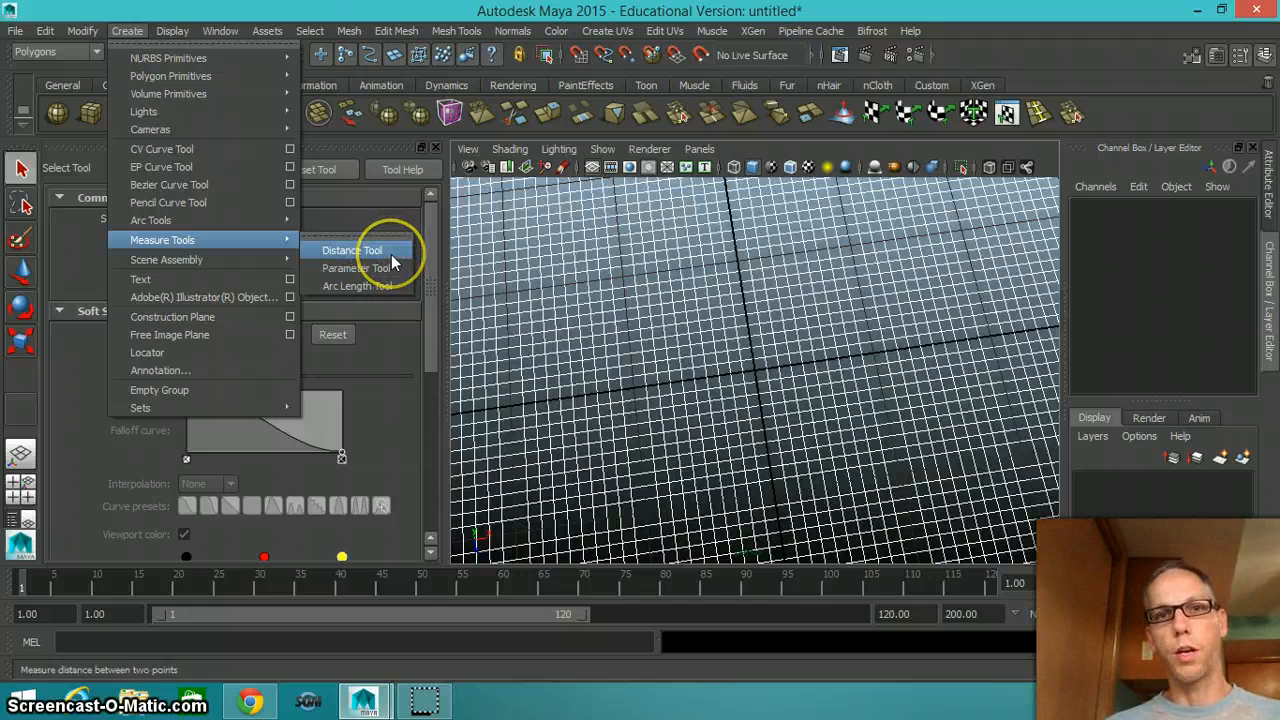
left_click(915, 29)
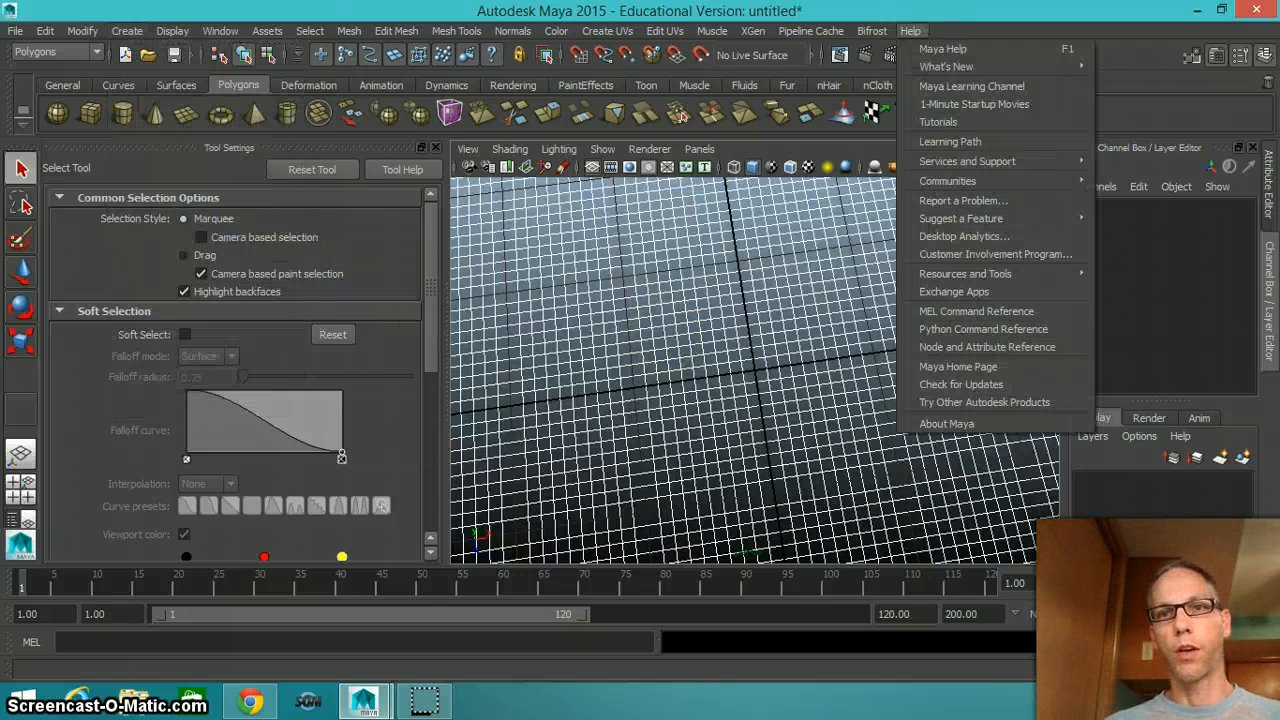
left_click(783, 347)
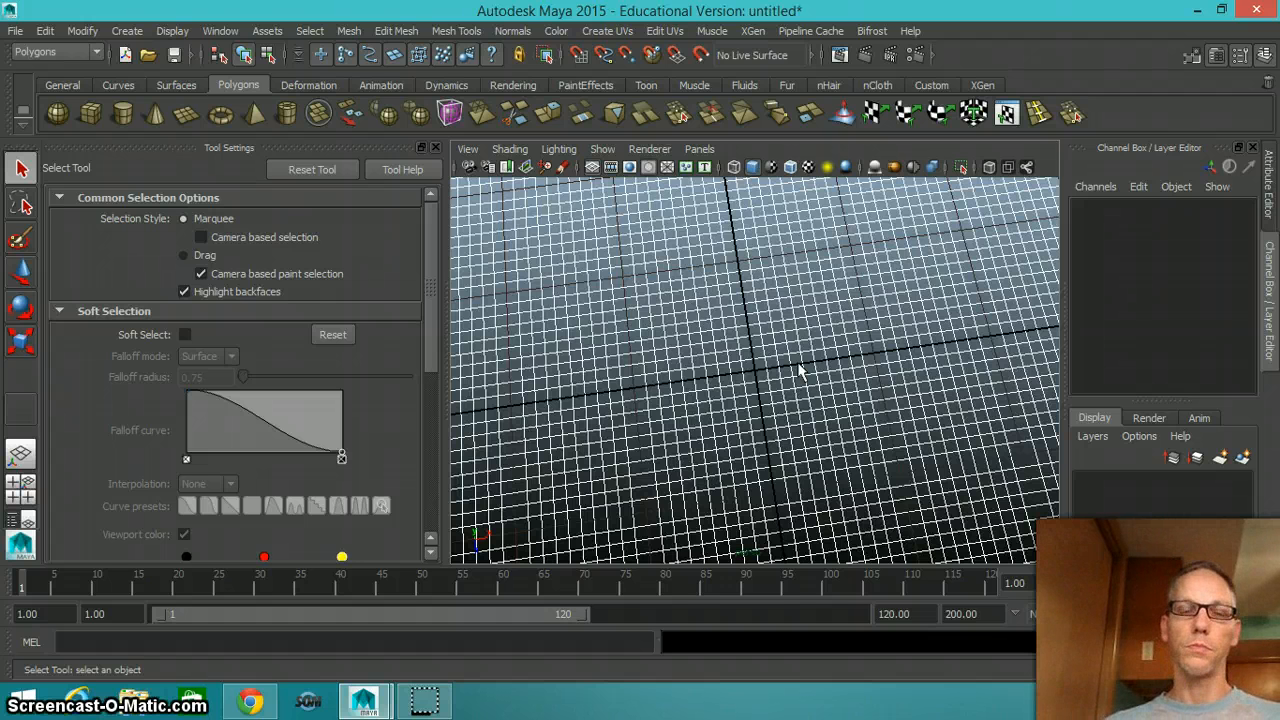
left_click(797, 369)
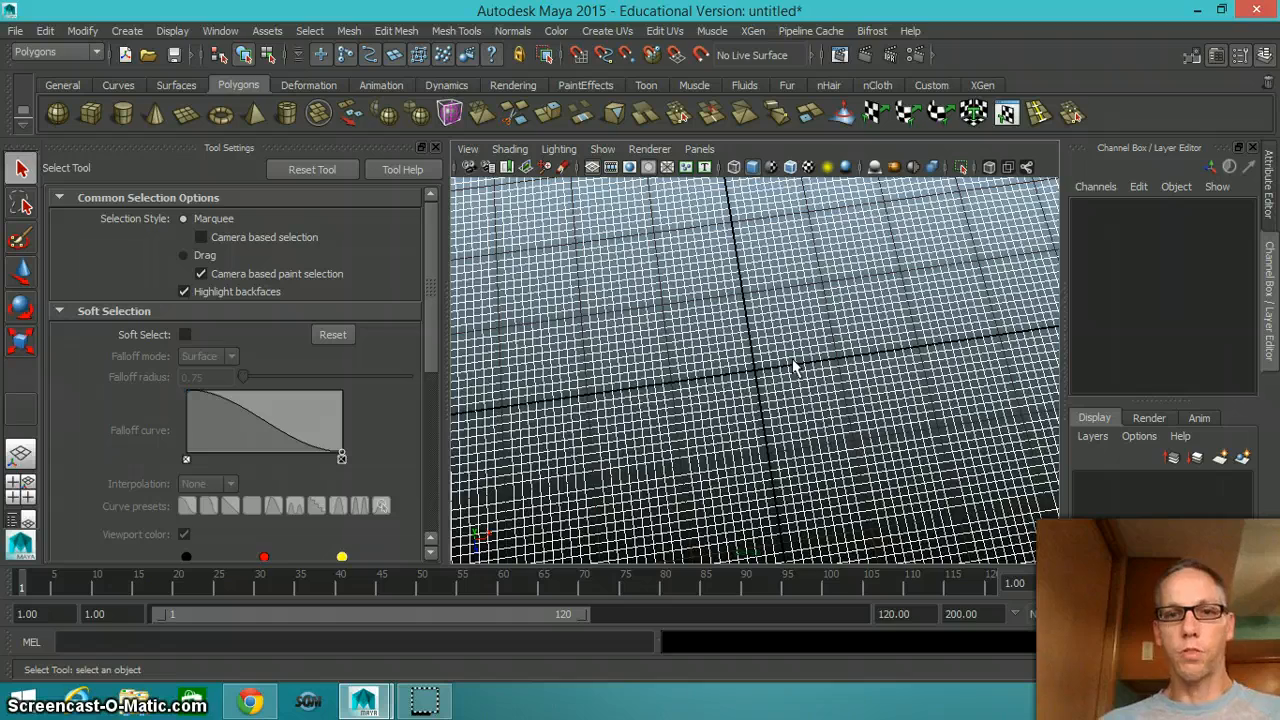
left_click_drag(797, 369, 716, 333, "alt")
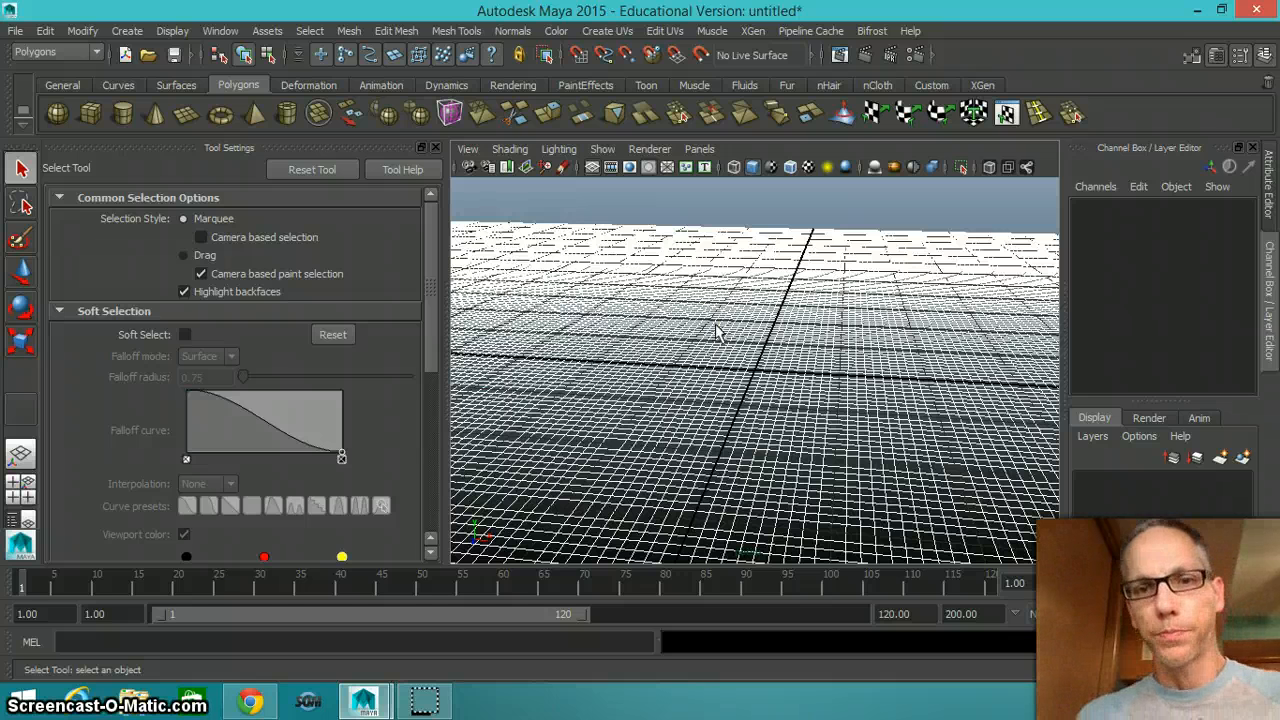
left_click(752, 325)
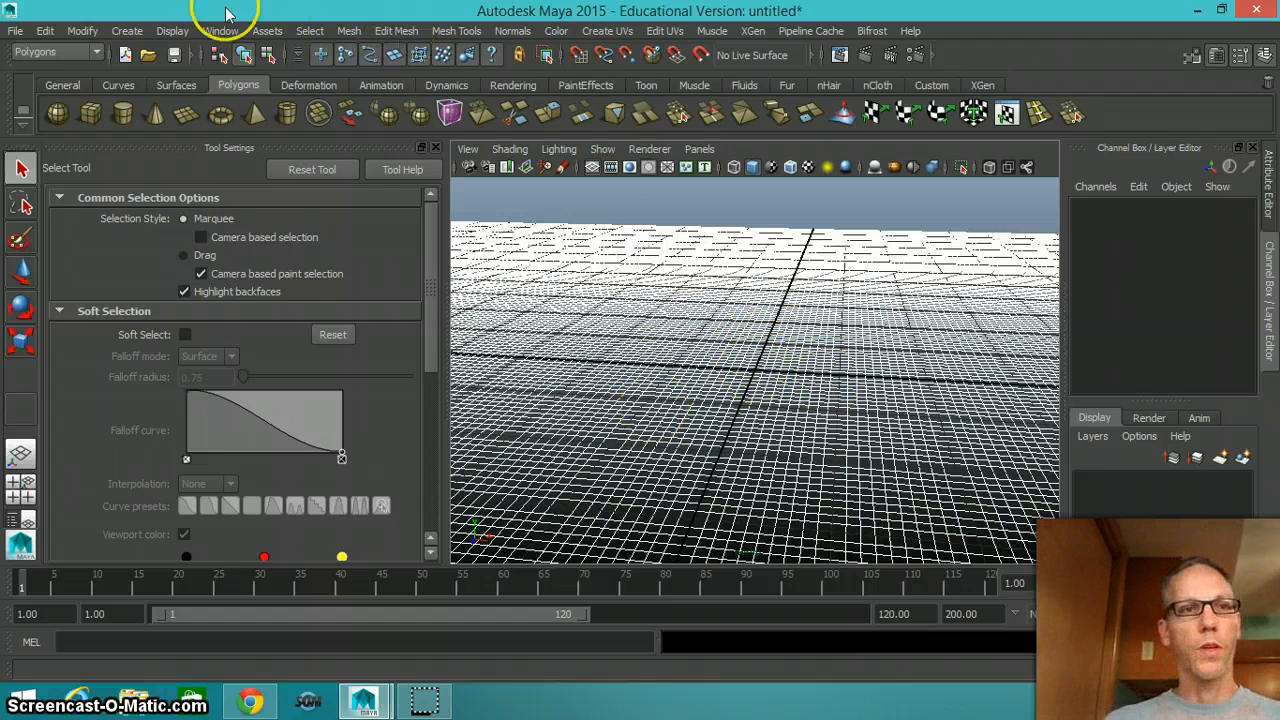
Step: Create a polygon sphere primitive at the center of the grid
left_click(127, 31)
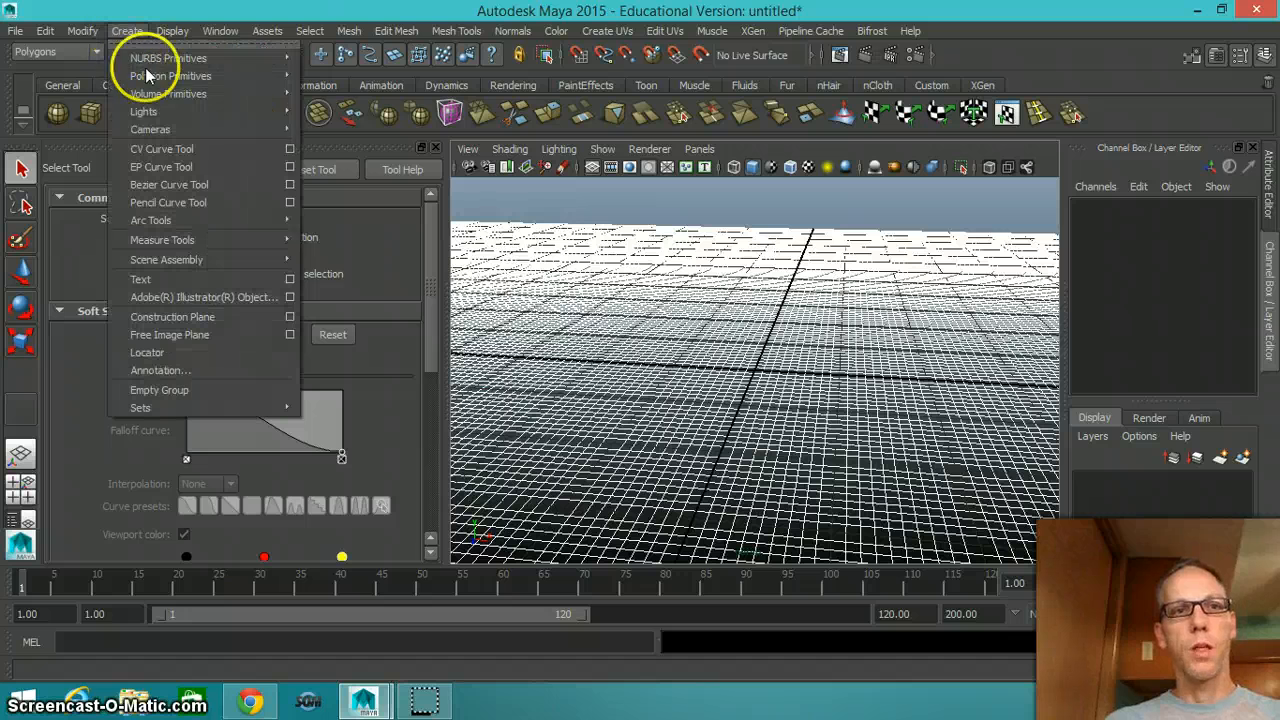
mouse_move(251, 76)
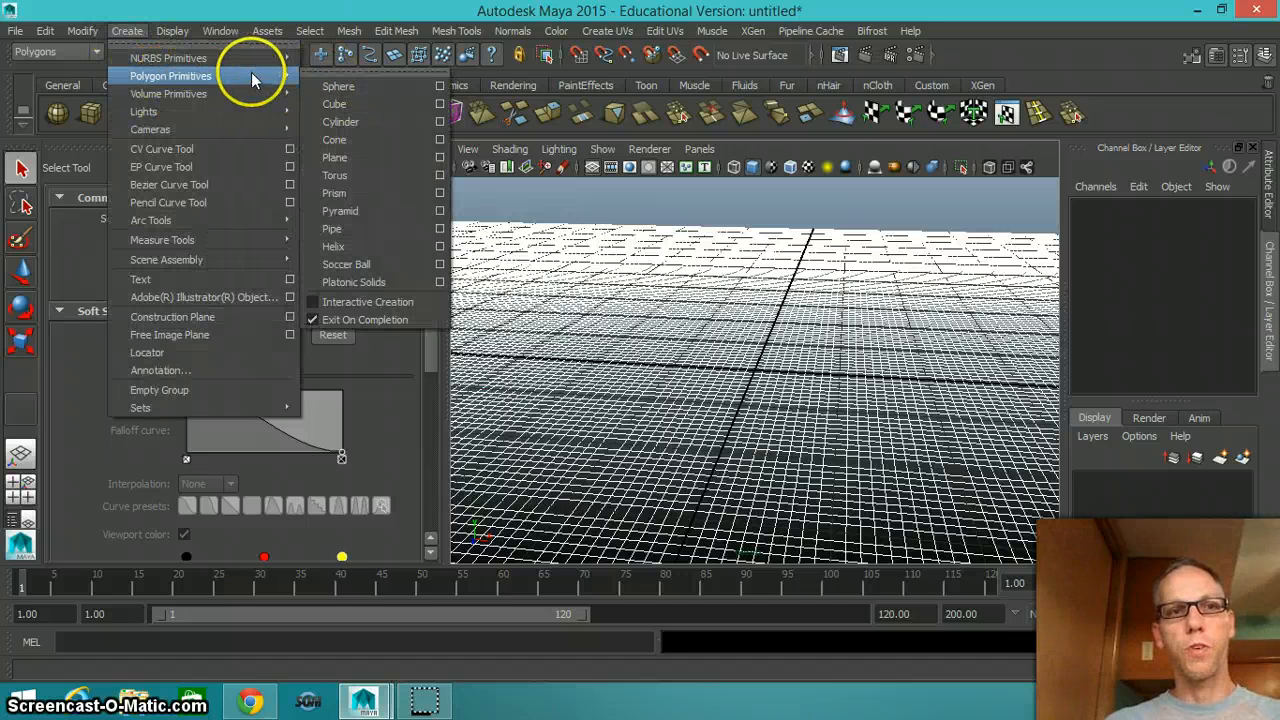
left_click(367, 86)
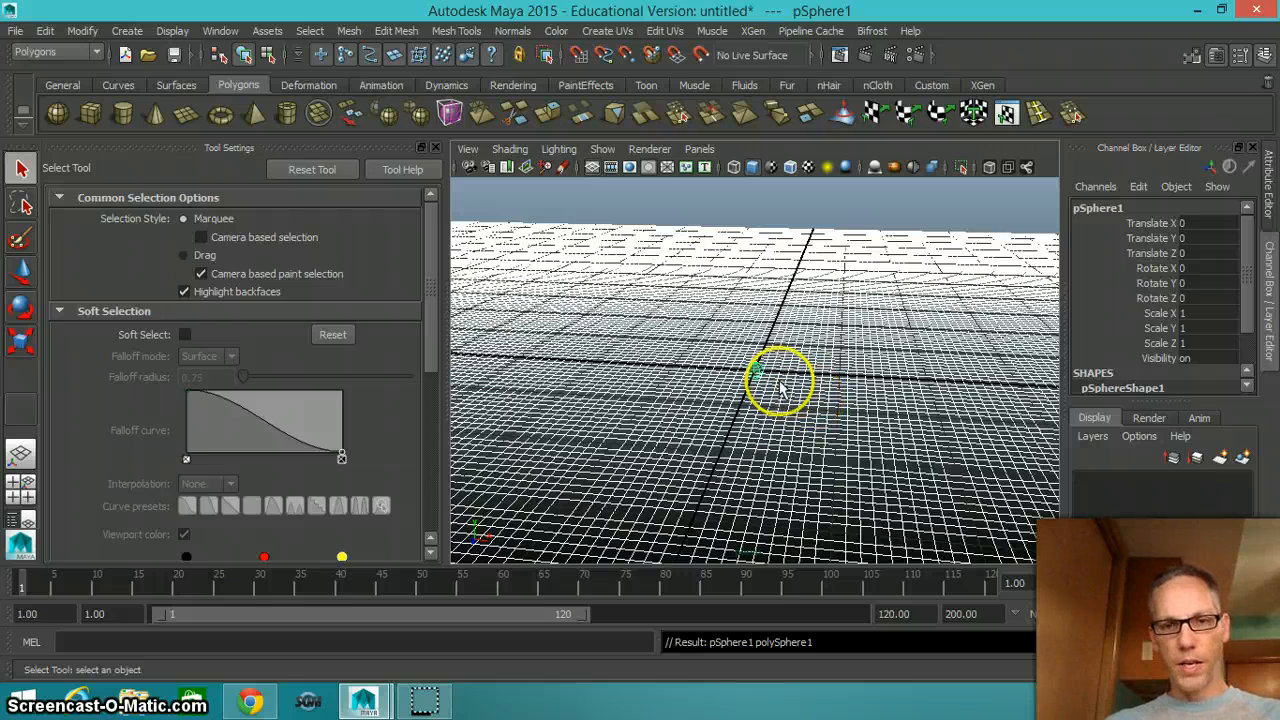
scroll(779, 380, "up", 3)
scroll(783, 376, "up", 10)
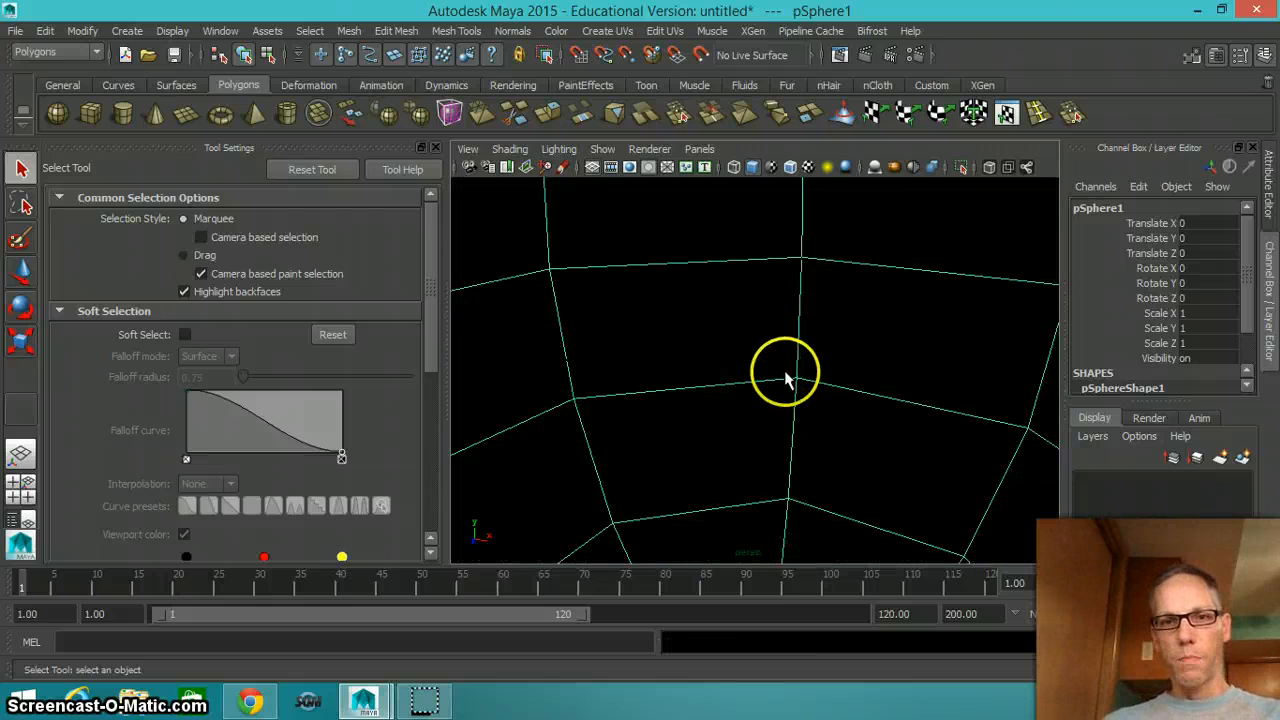
scroll(786, 373, "down", 10)
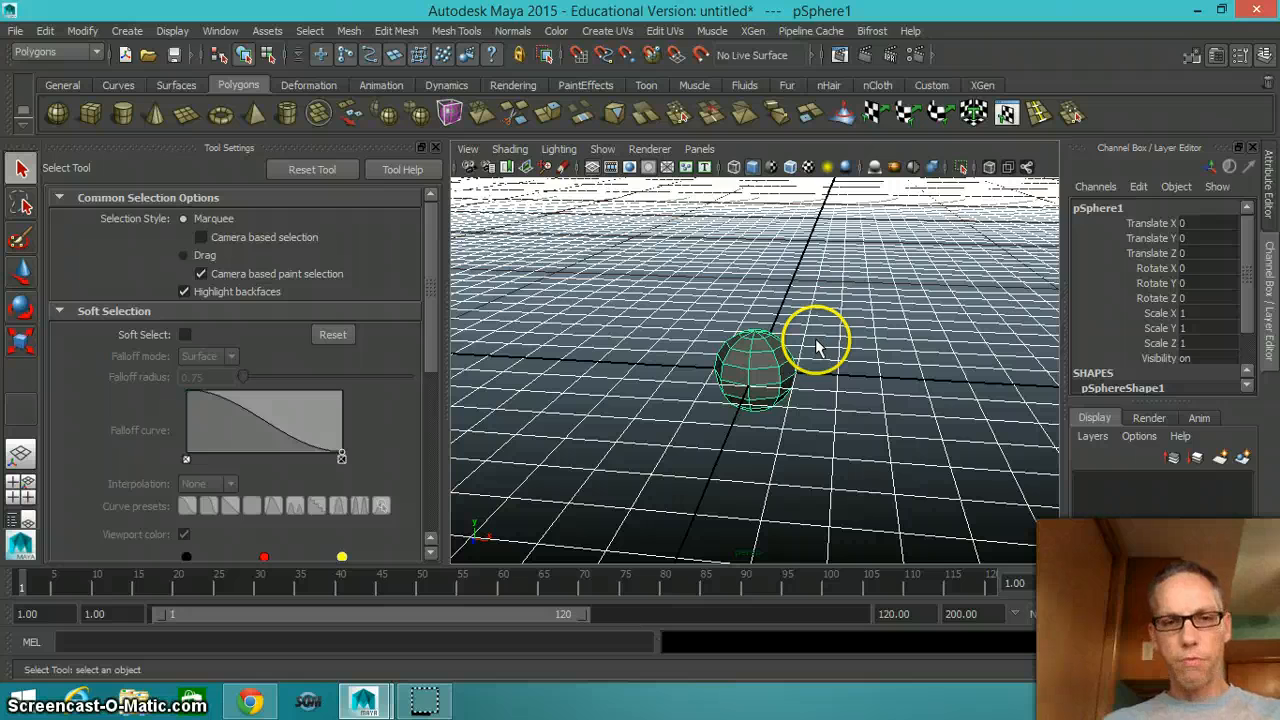
left_click_drag(803, 406, 831, 437, "alt")
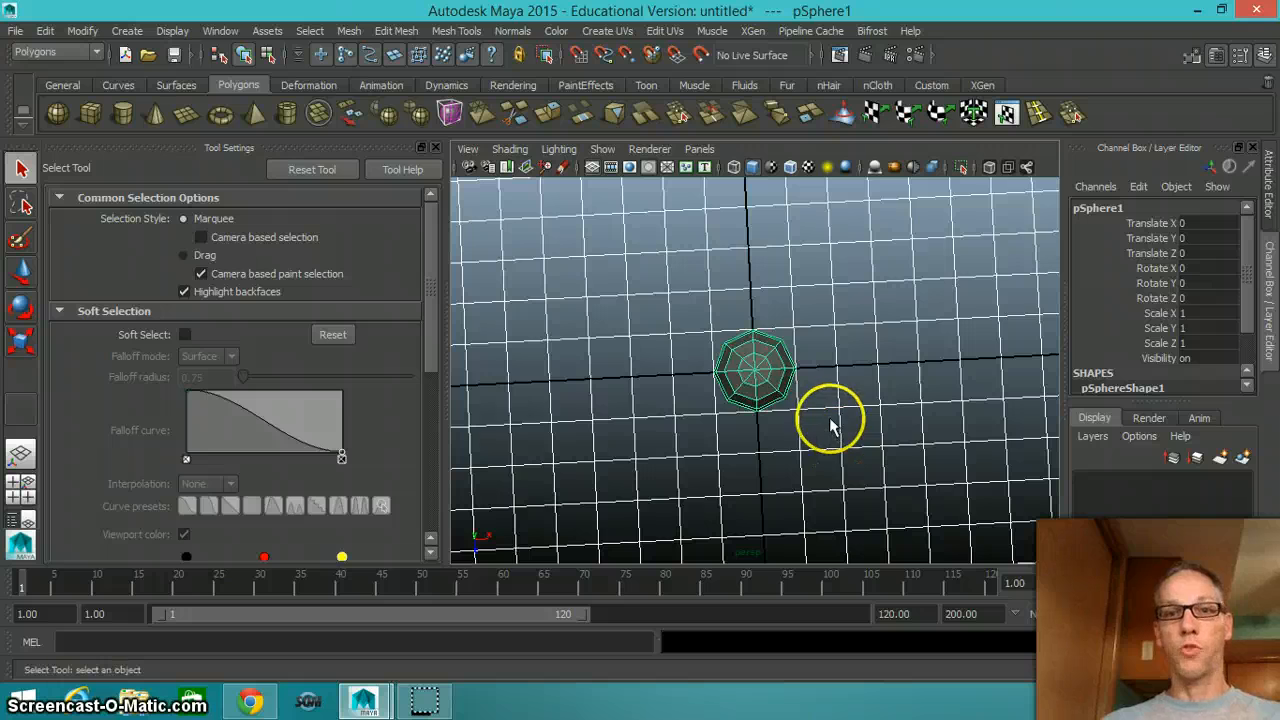
scroll(826, 420, "down", 3)
scroll(818, 425, "down", 1)
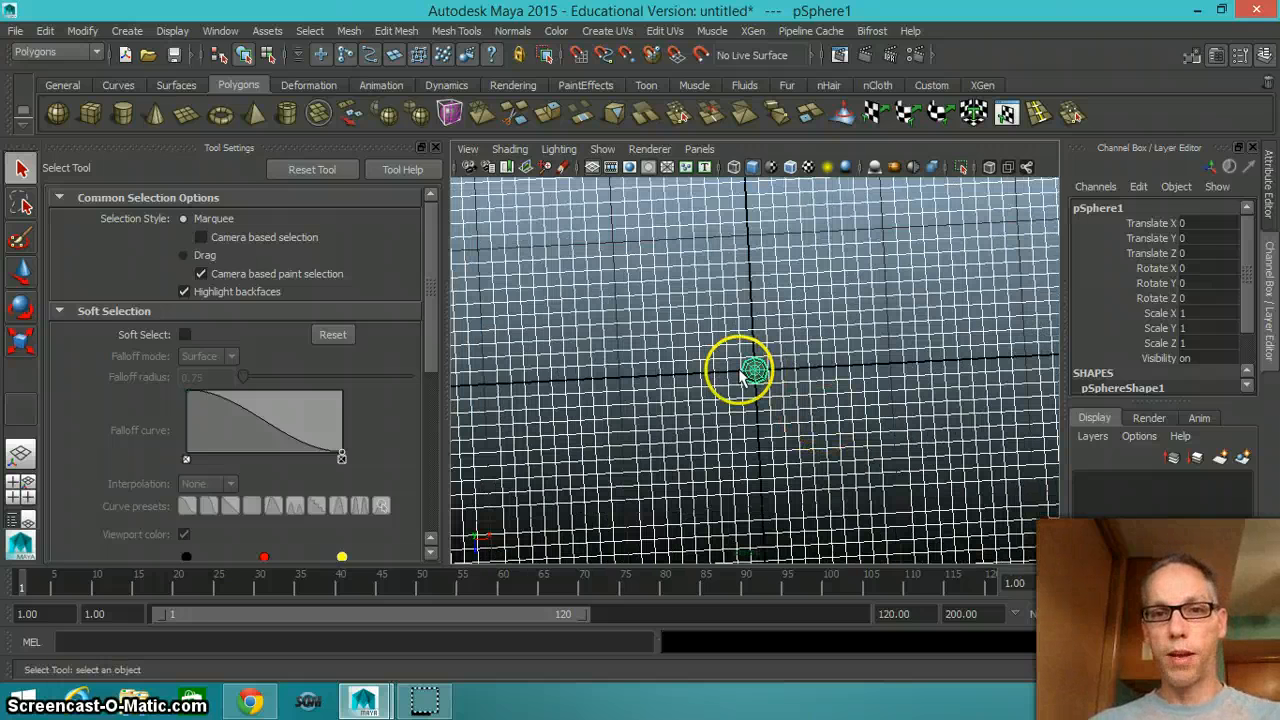
Step: Set the radius of the polygon sphere to 2 in its creation inputs
left_click_drag(1246, 286, 1246, 349)
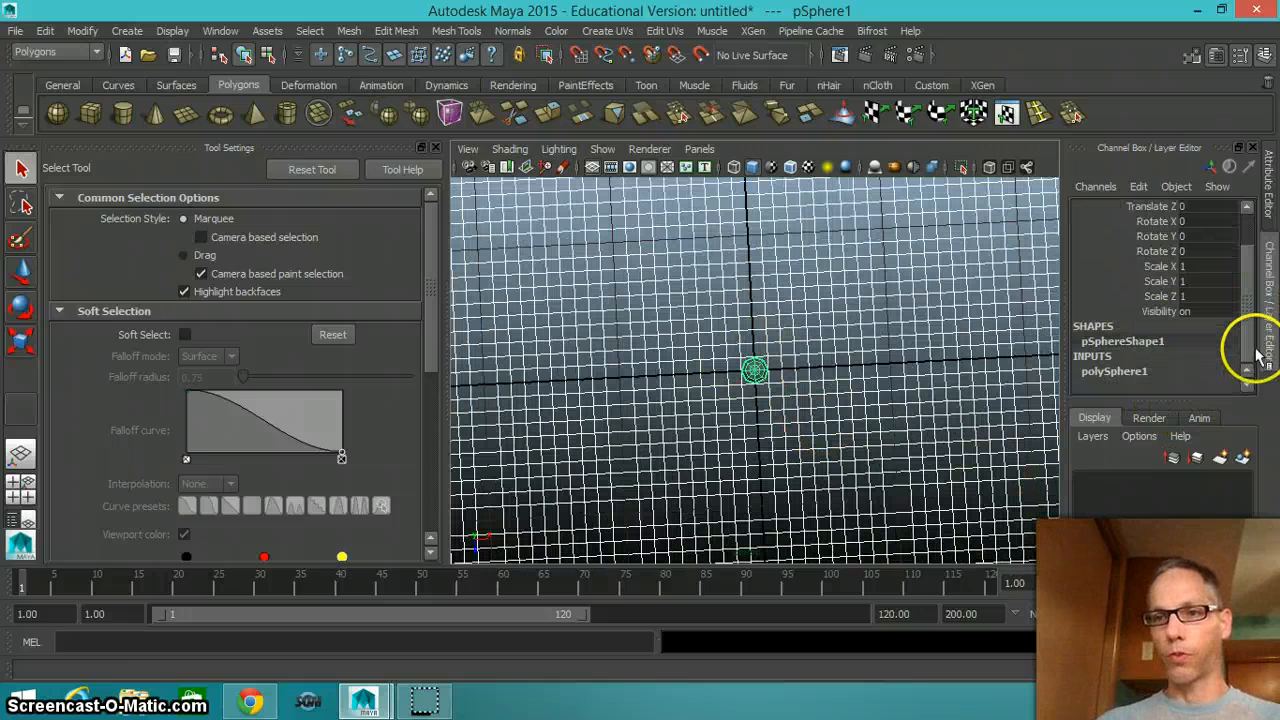
left_click(1180, 340)
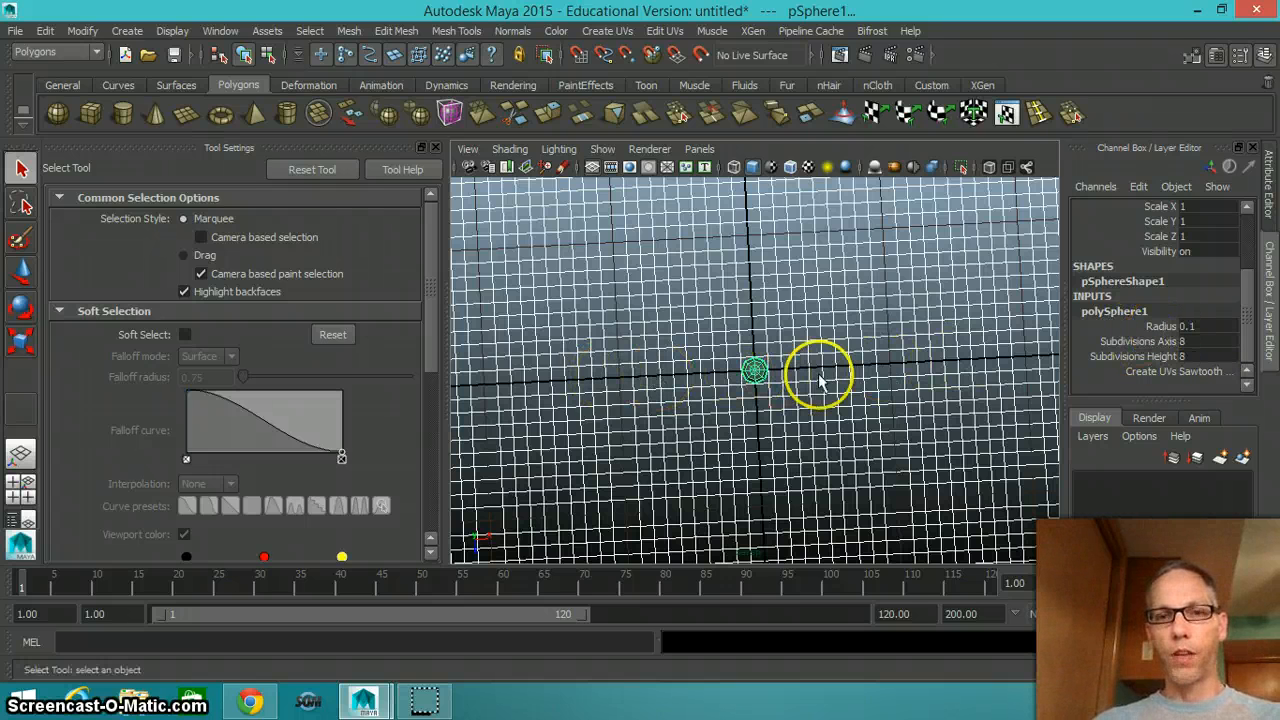
scroll(896, 363, "down", 2)
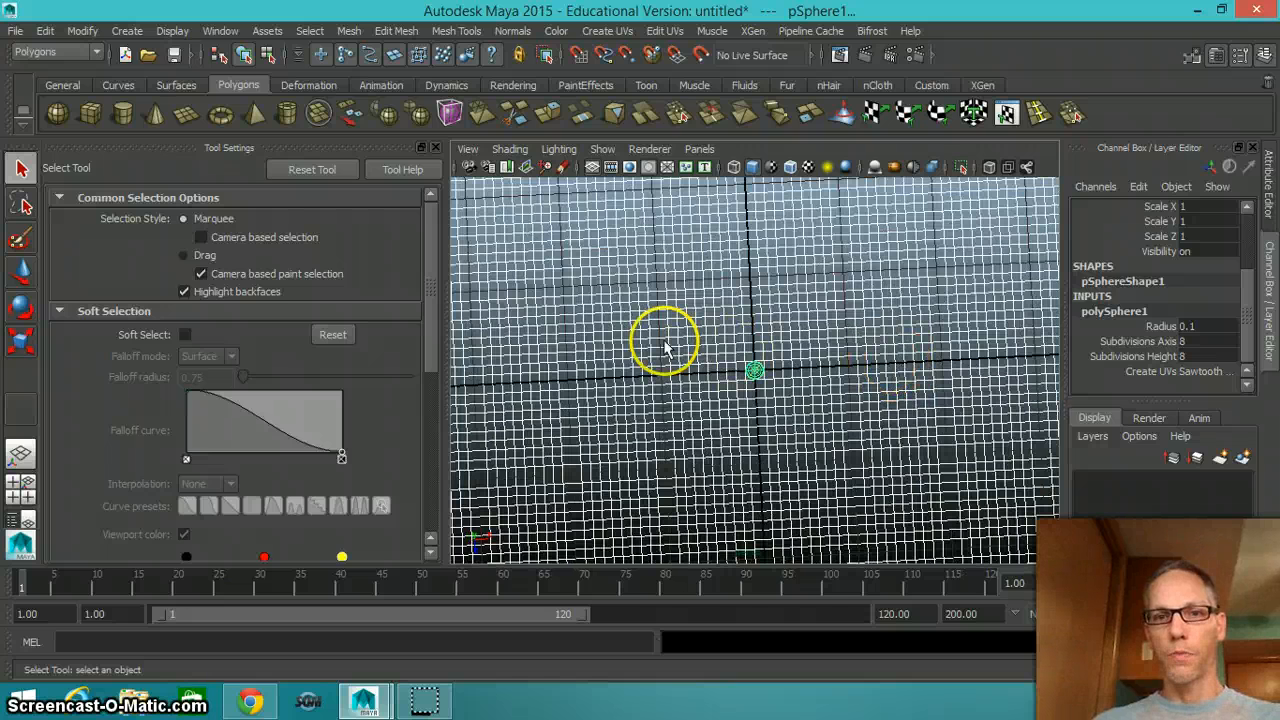
left_click(1211, 326)
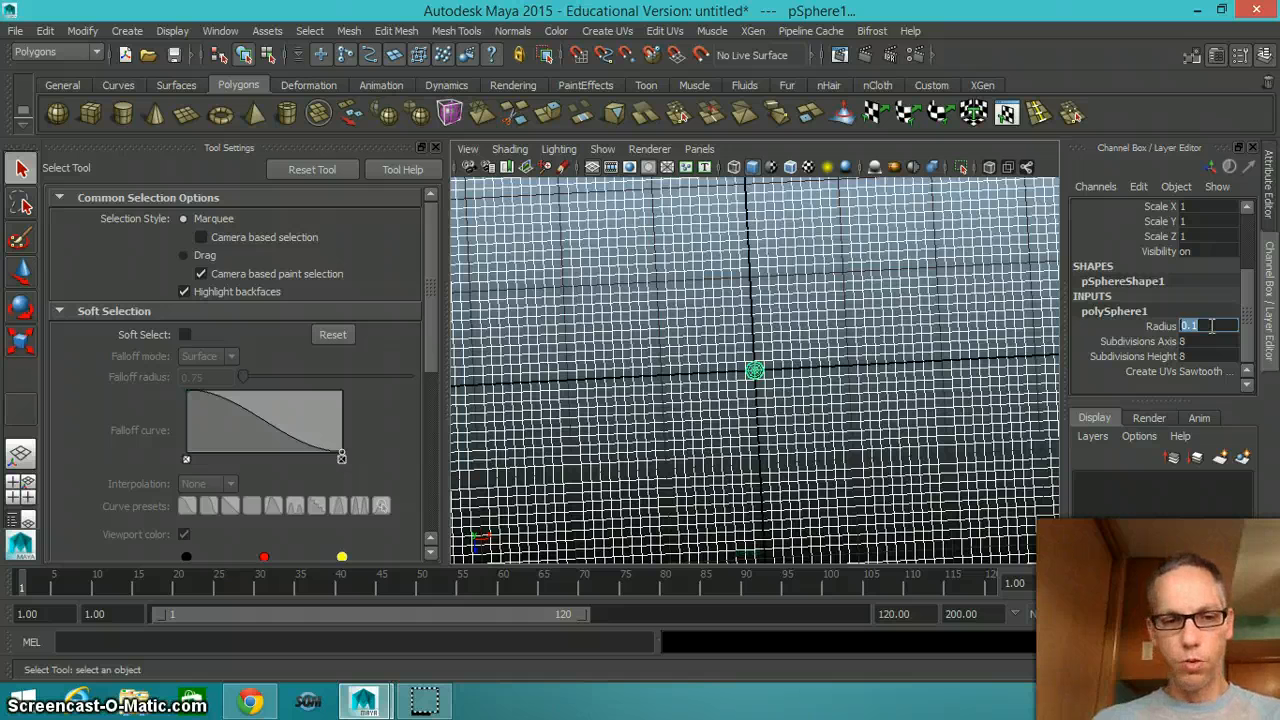
type("2")
key("Return")
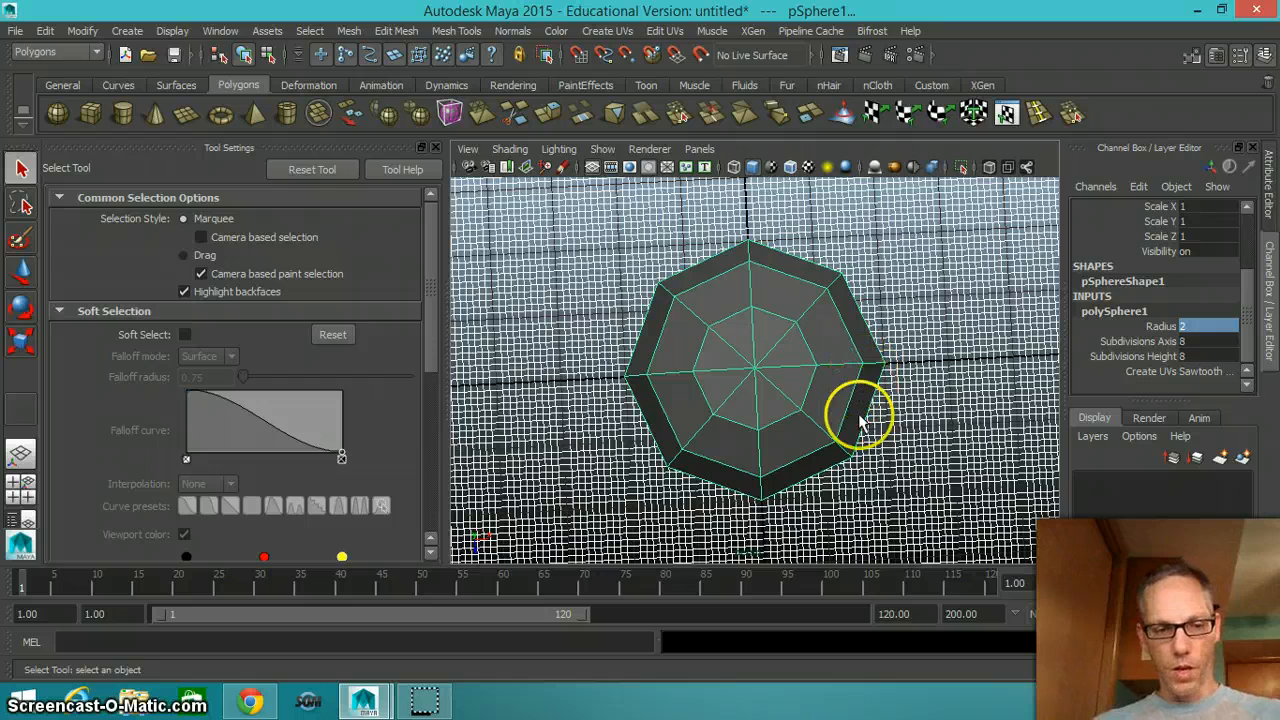
Step: Switch the sphere to vertex mode and examine its top pole vertex and the faces meeting there
left_click_drag(831, 446, 813, 427, "alt")
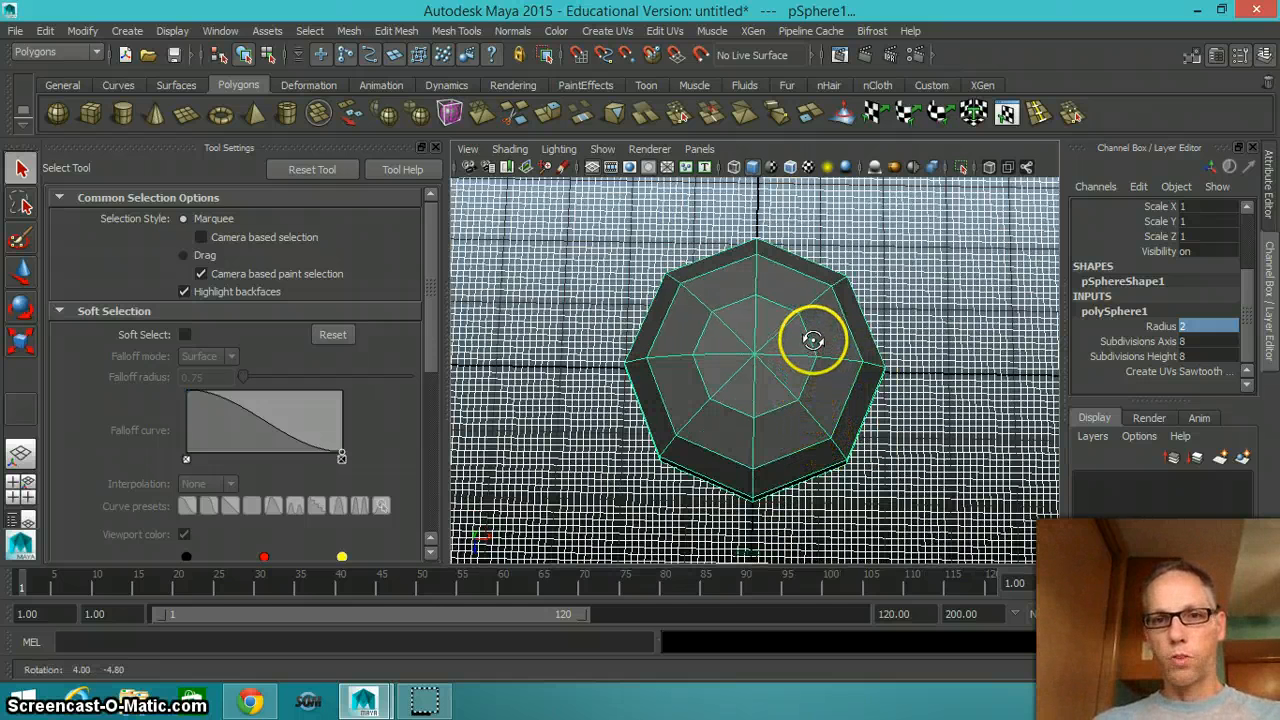
mouse_move(814, 337)
left_mouse_down("alt")
mouse_move(808, 302)
mouse_move(816, 362)
left_mouse_up("alt")
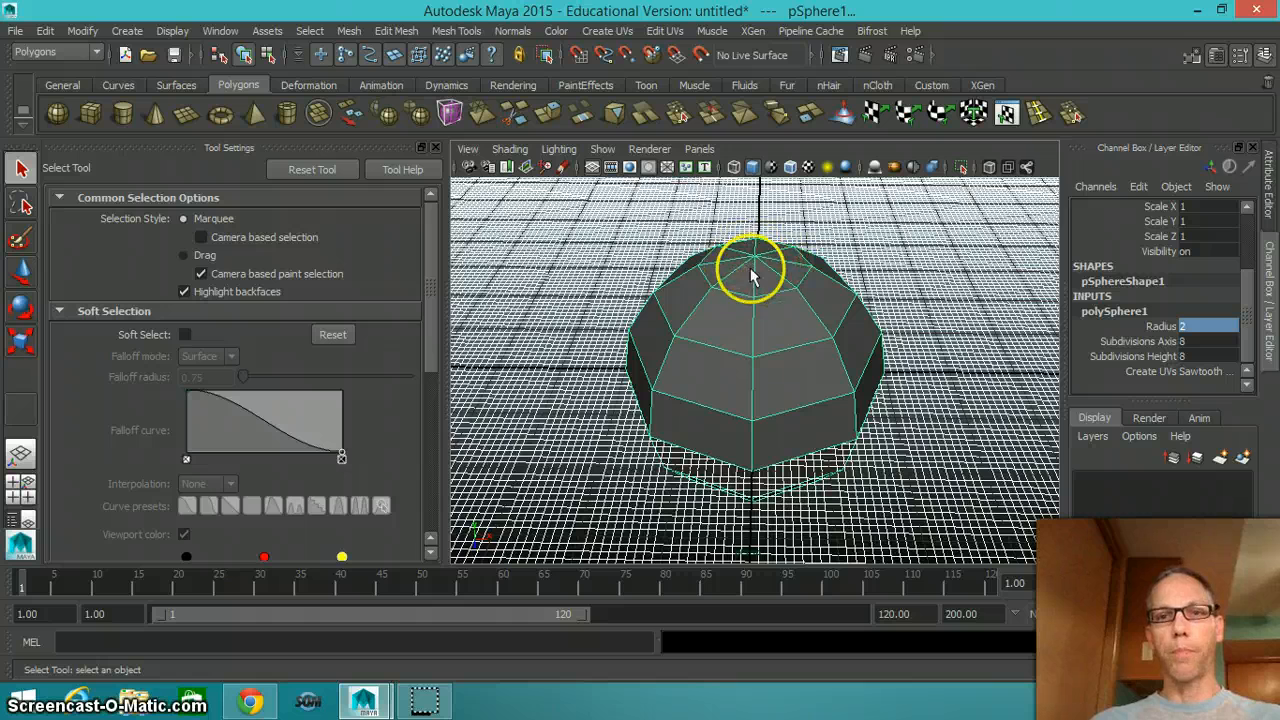
scroll(773, 264, "up", 3)
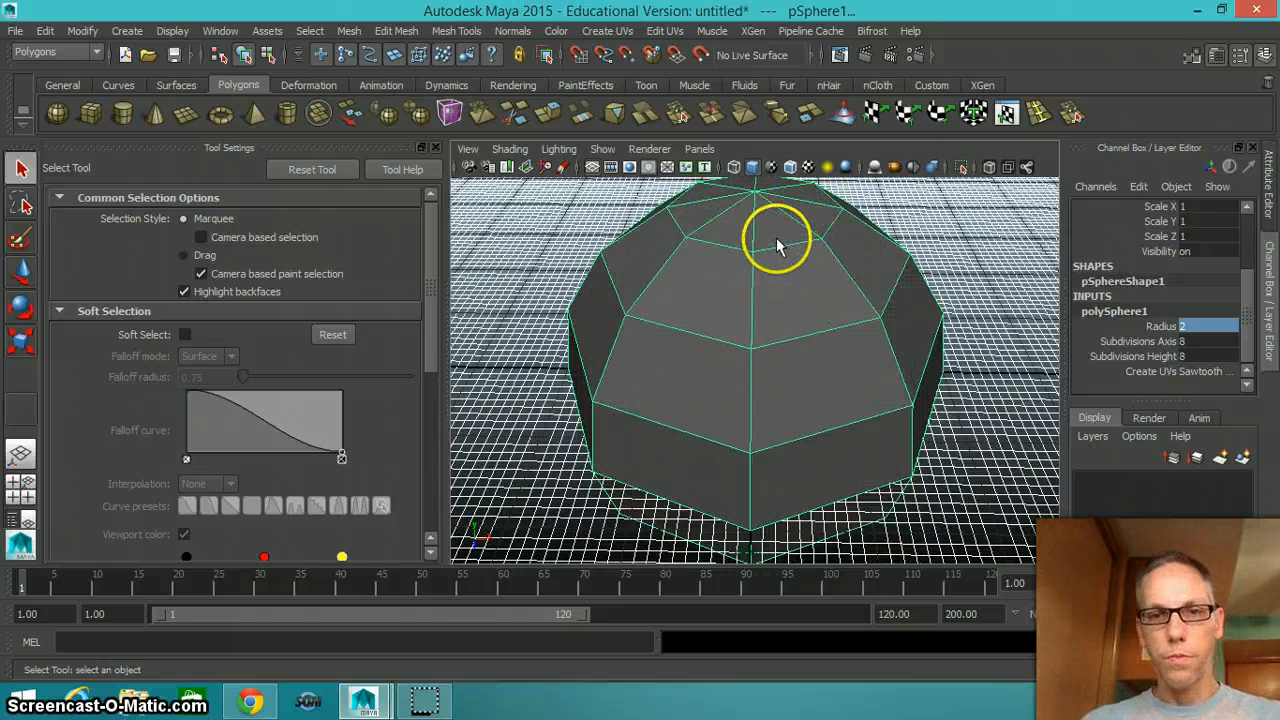
left_click_drag(776, 237, 771, 263, "alt")
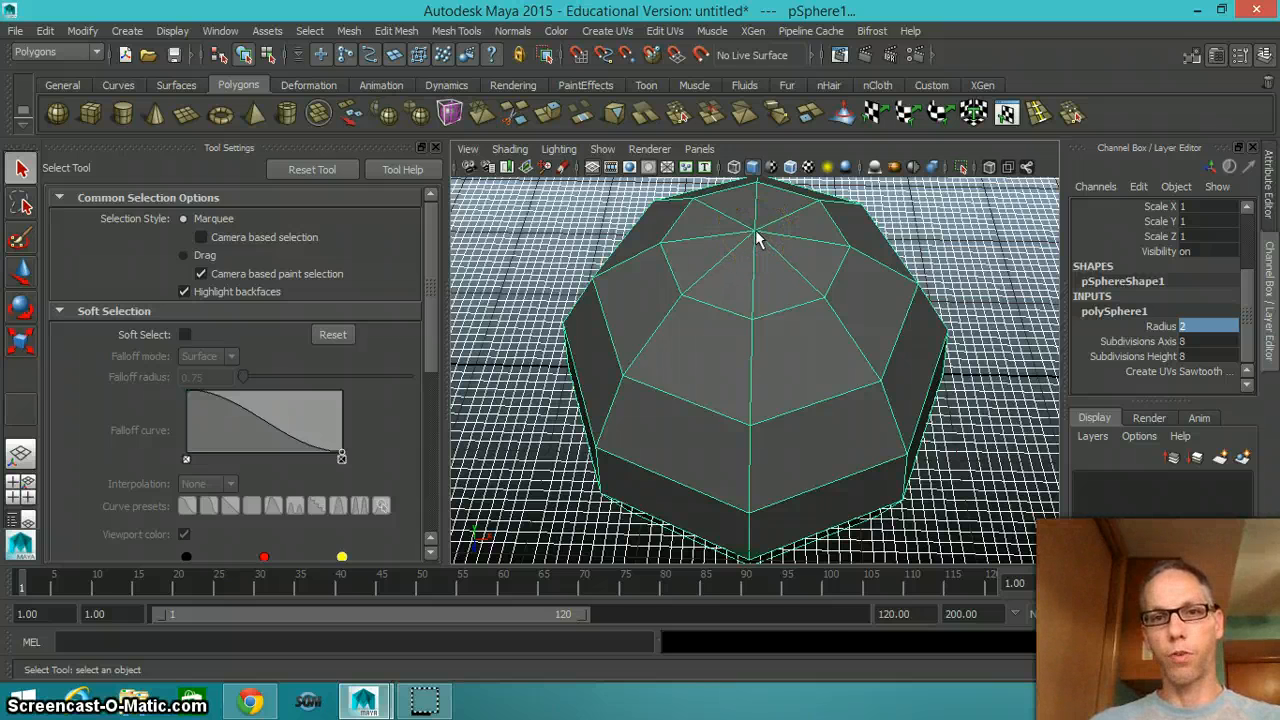
right_click_drag(757, 240, 680, 228)
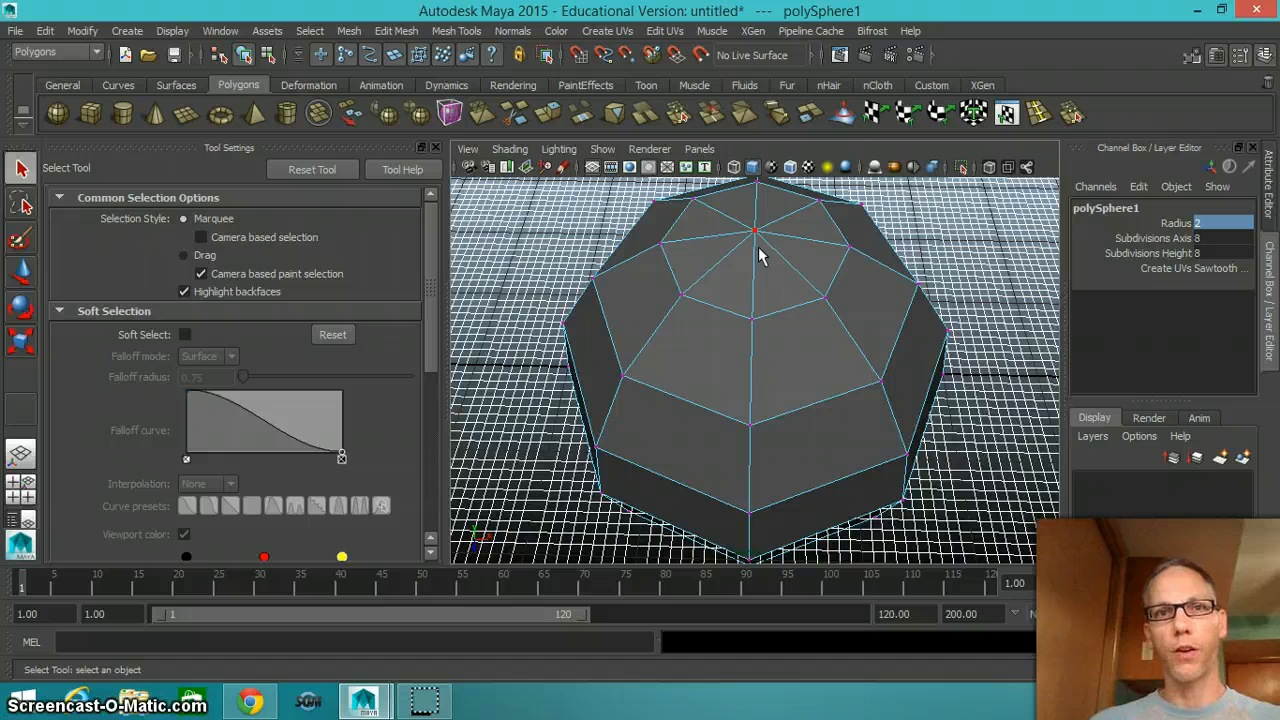
left_click_drag(758, 250, 812, 331, "alt")
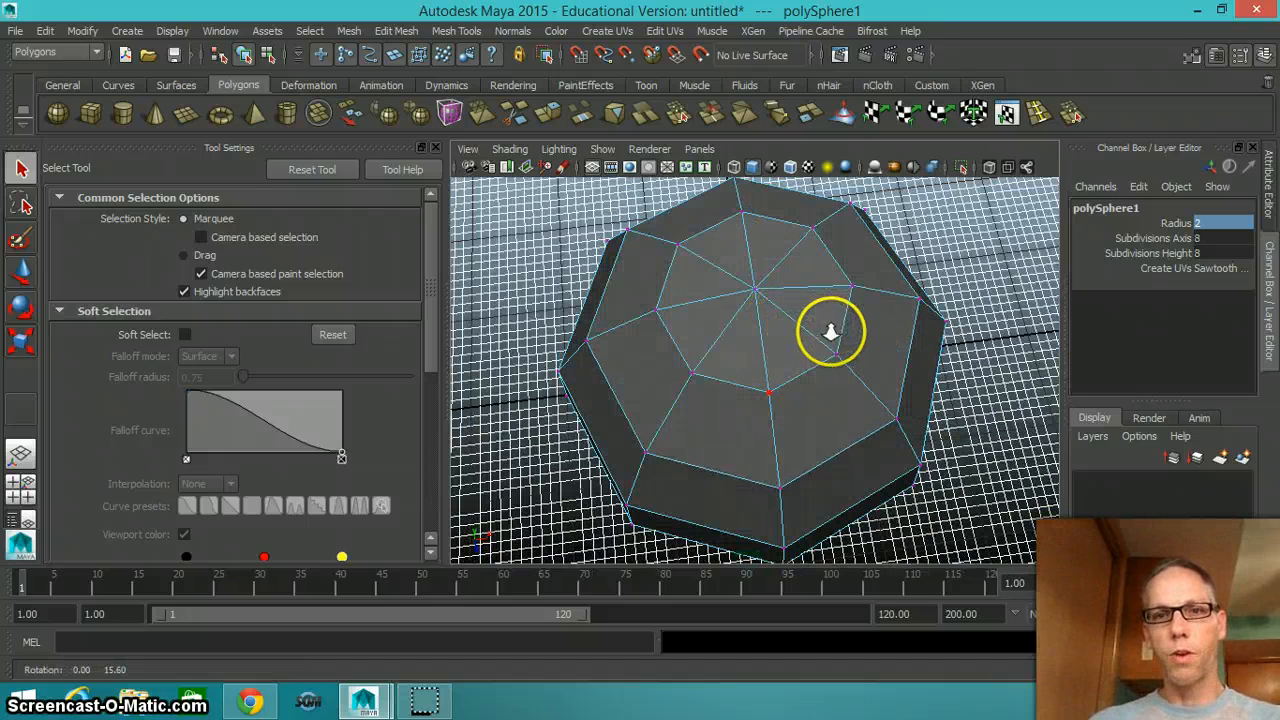
scroll(829, 334, "up", 2)
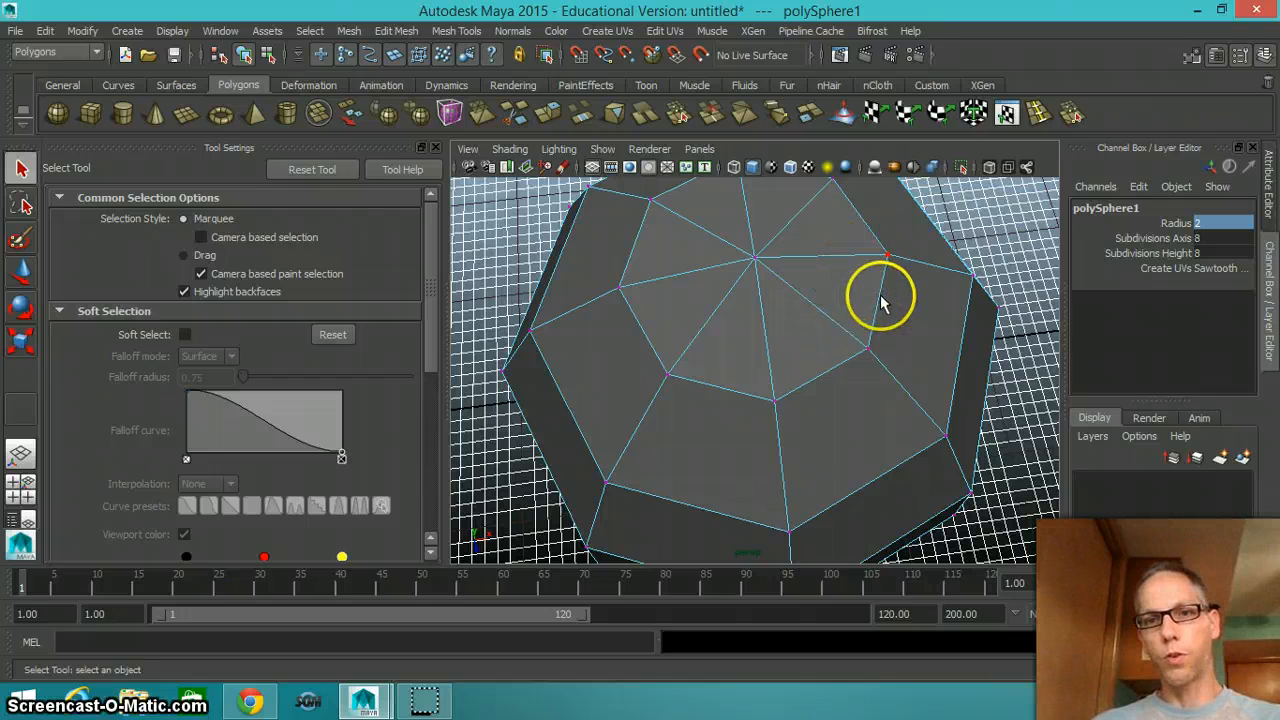
Step: Delete every other edge radiating from the sphere's top pole with Delete Edge/Vertex, four edges in total
right_click_drag(764, 282, 765, 230)
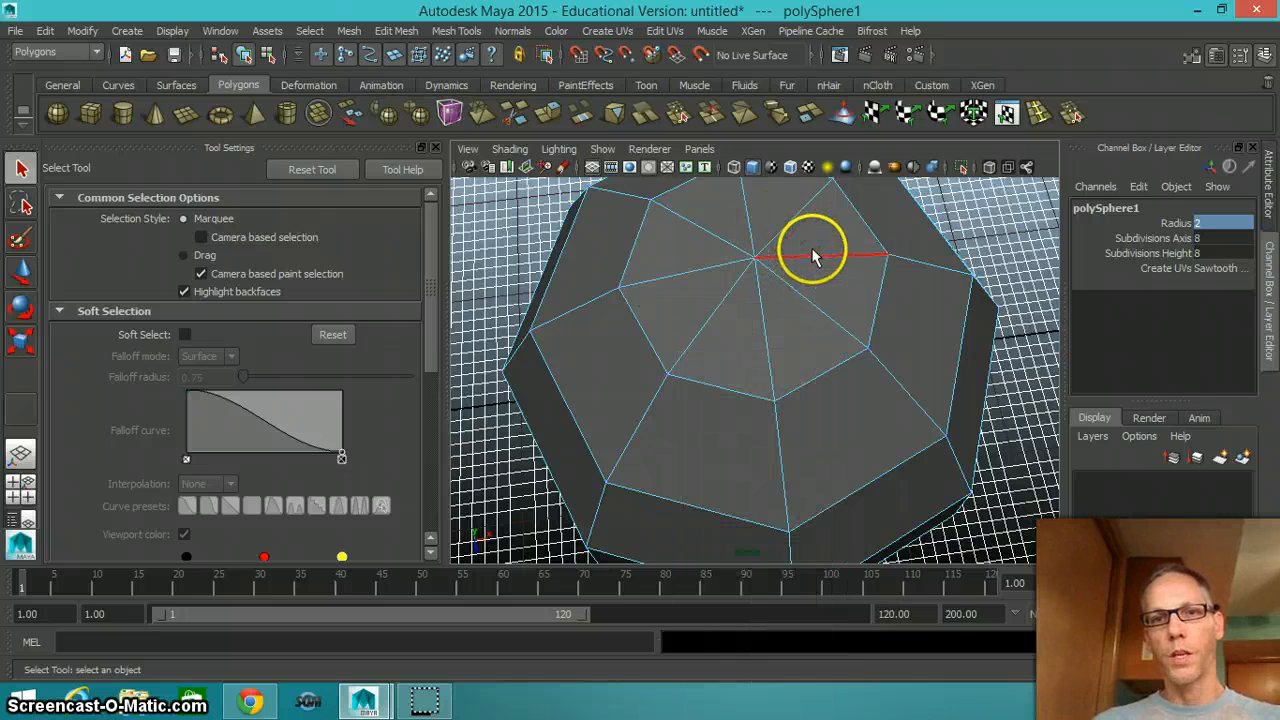
left_click(798, 211)
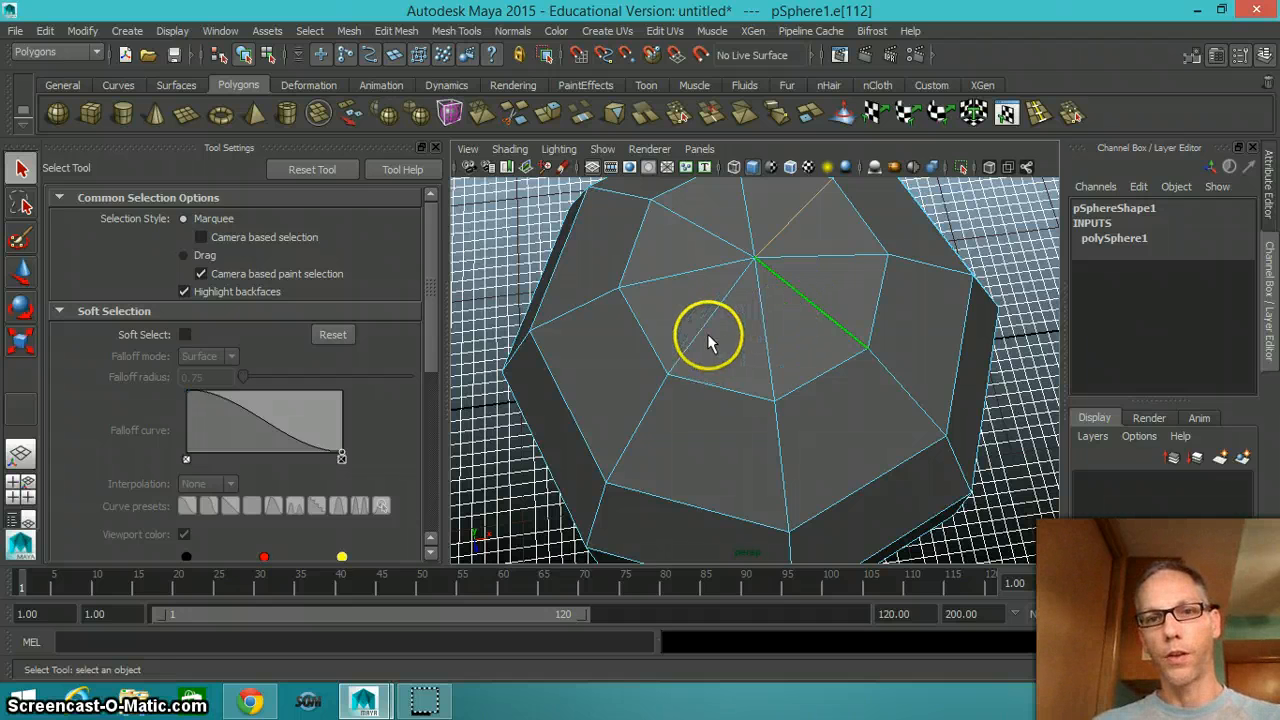
left_click(706, 290, "shift")
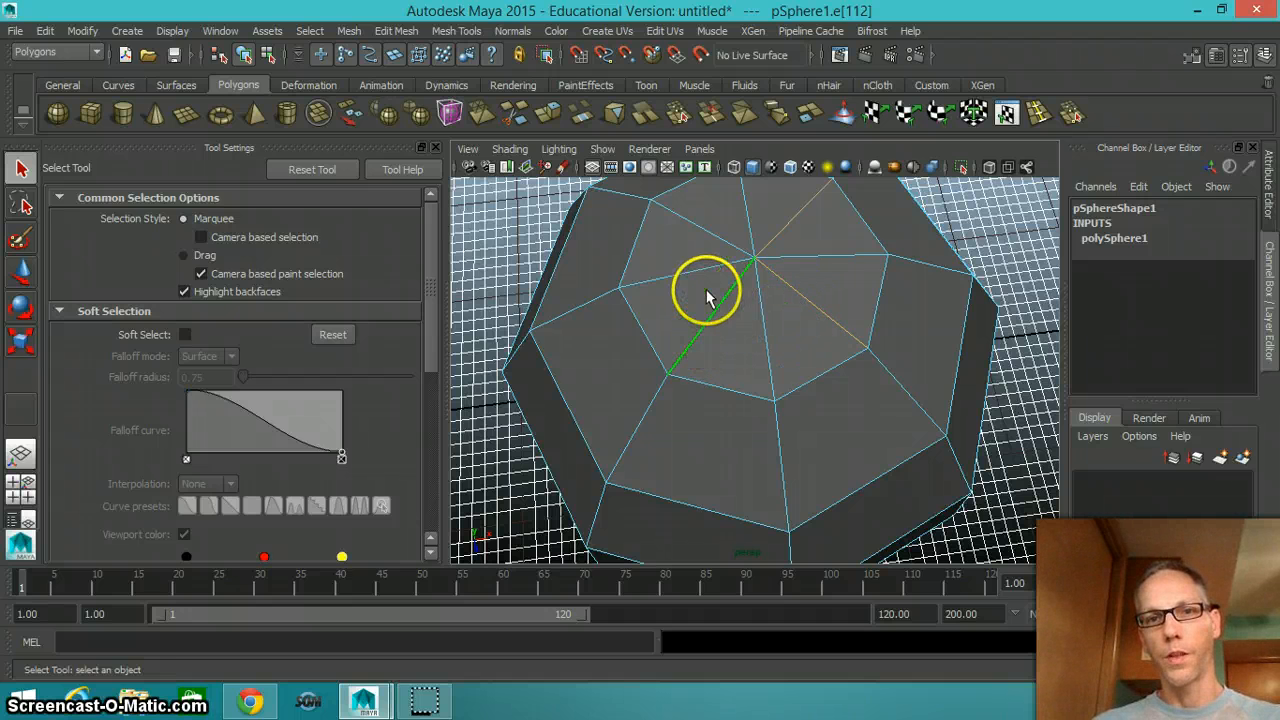
left_click(707, 231, "shift")
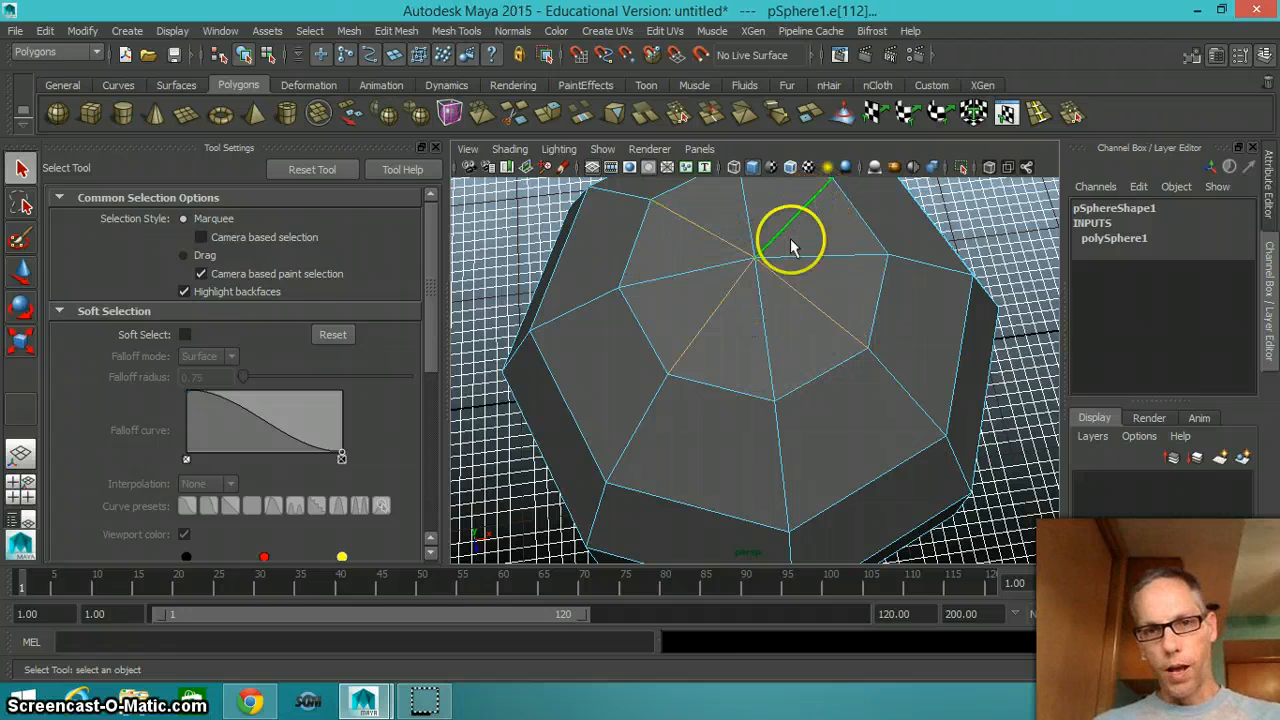
left_click(767, 263, "shift")
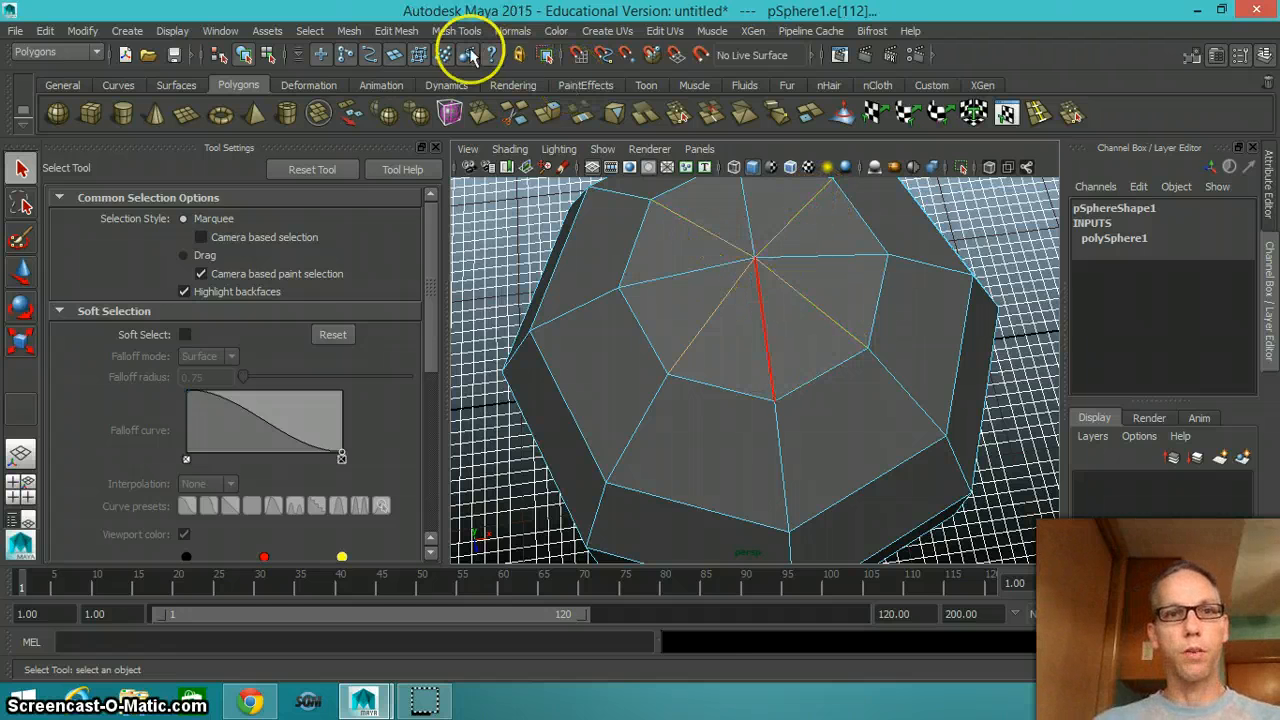
left_click(397, 31)
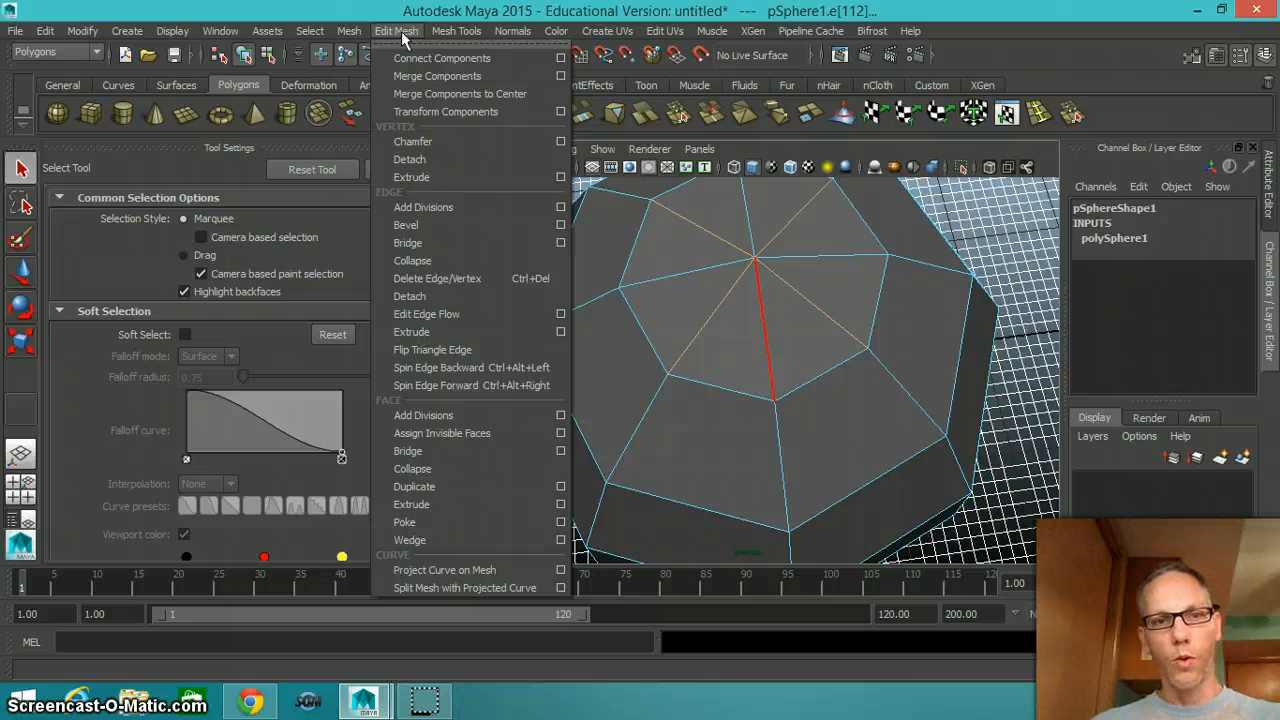
left_click(449, 279)
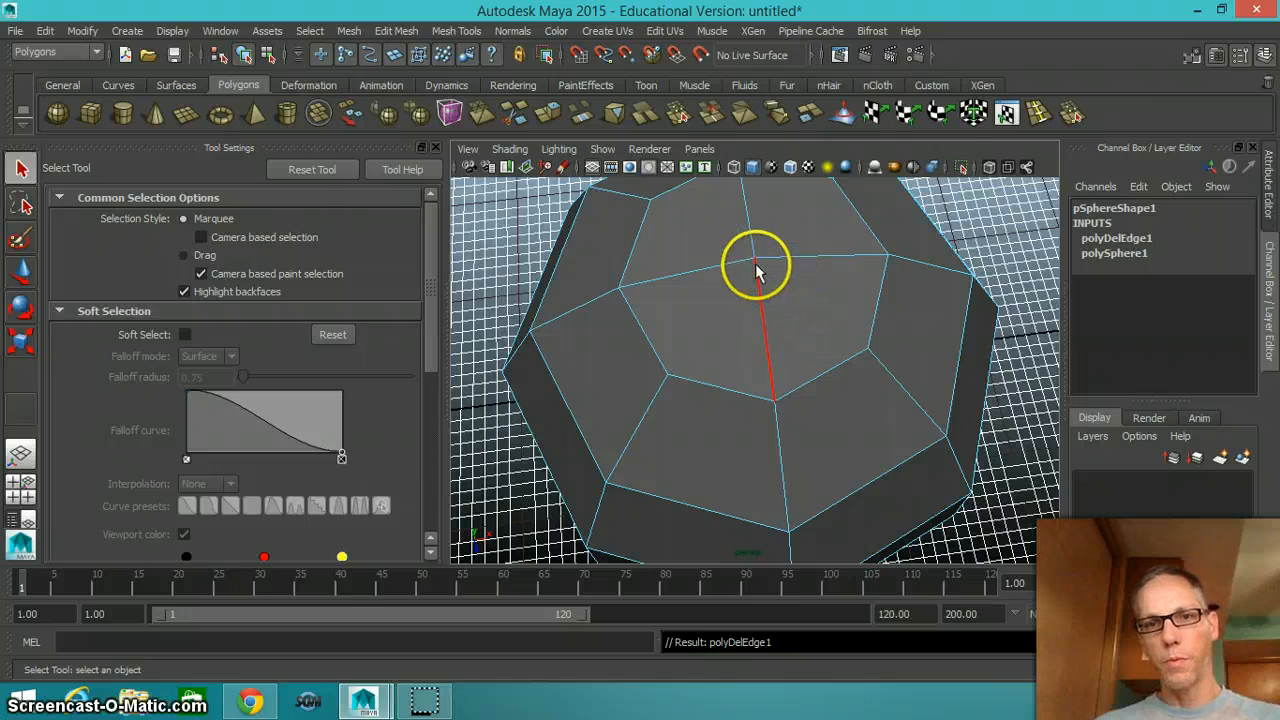
Step: Compare the face layout at the sphere's edited top pole with that at its bottom pole
left_click_drag(856, 367, 836, 217, "alt")
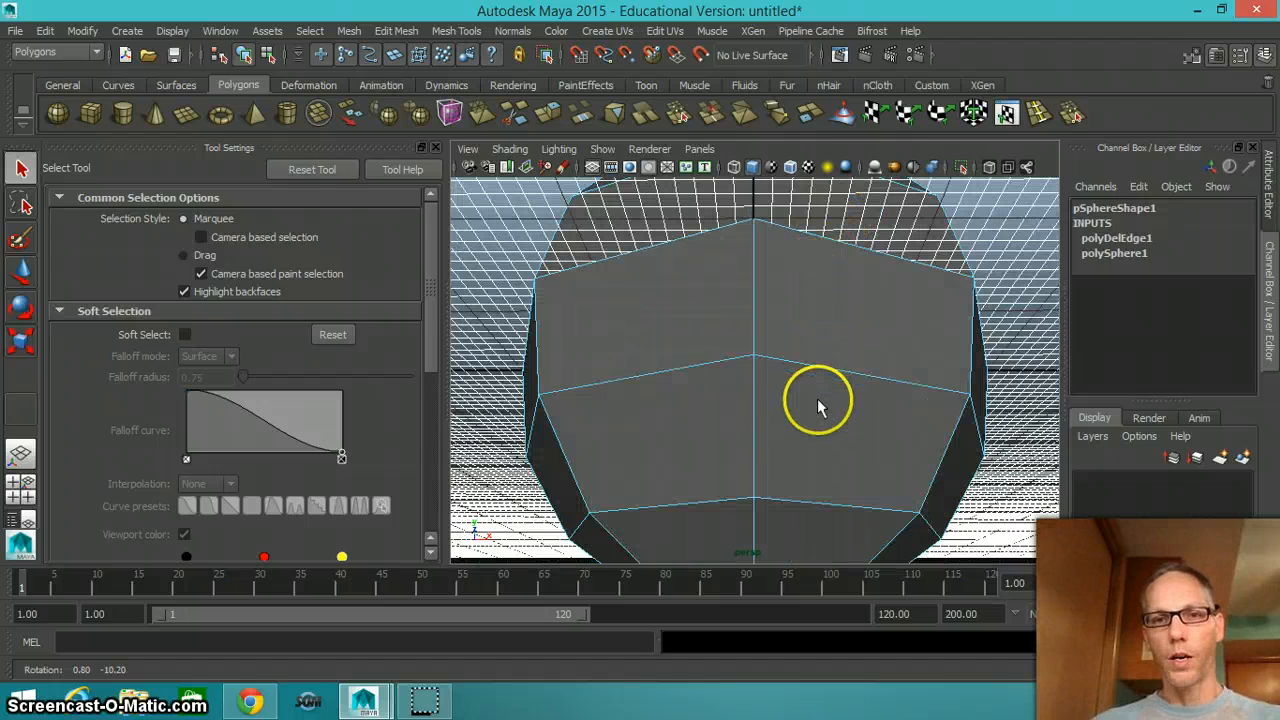
left_click_drag(817, 329, 814, 306, "alt")
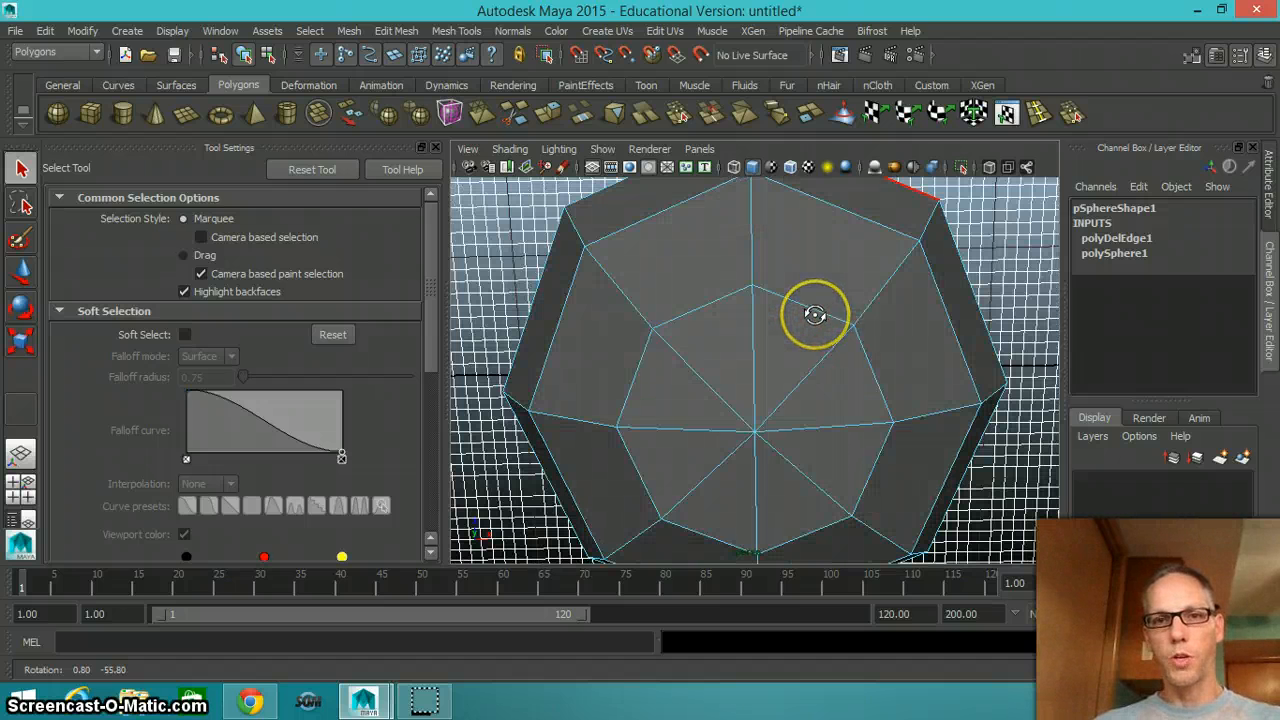
left_click_drag(814, 414, 826, 476, "alt")
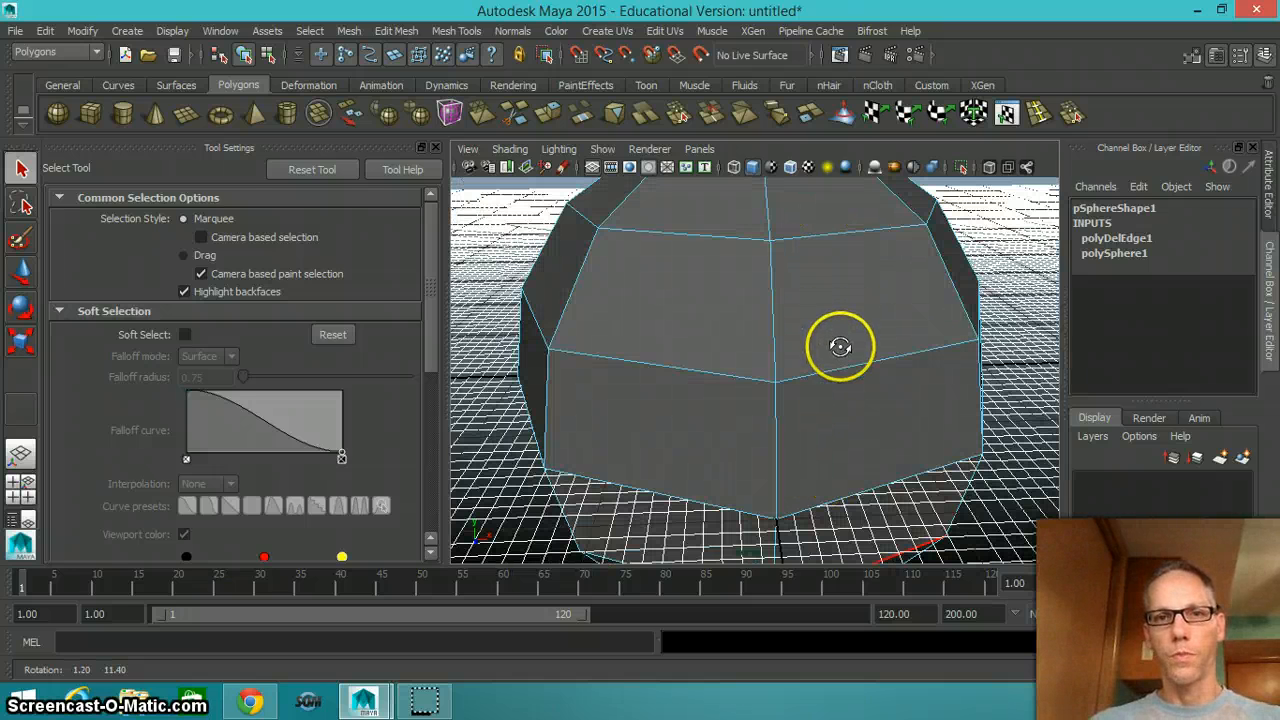
left_click_drag(834, 346, 834, 354, "alt")
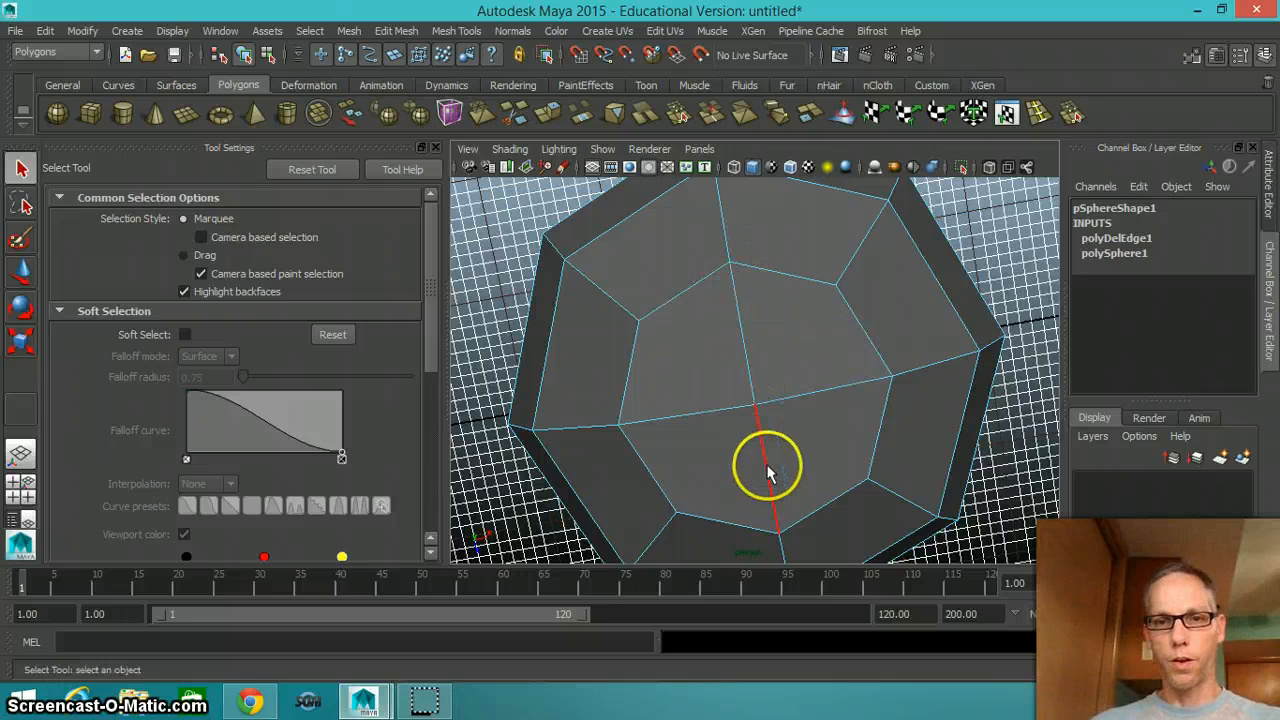
left_click_drag(703, 429, 706, 409, "alt")
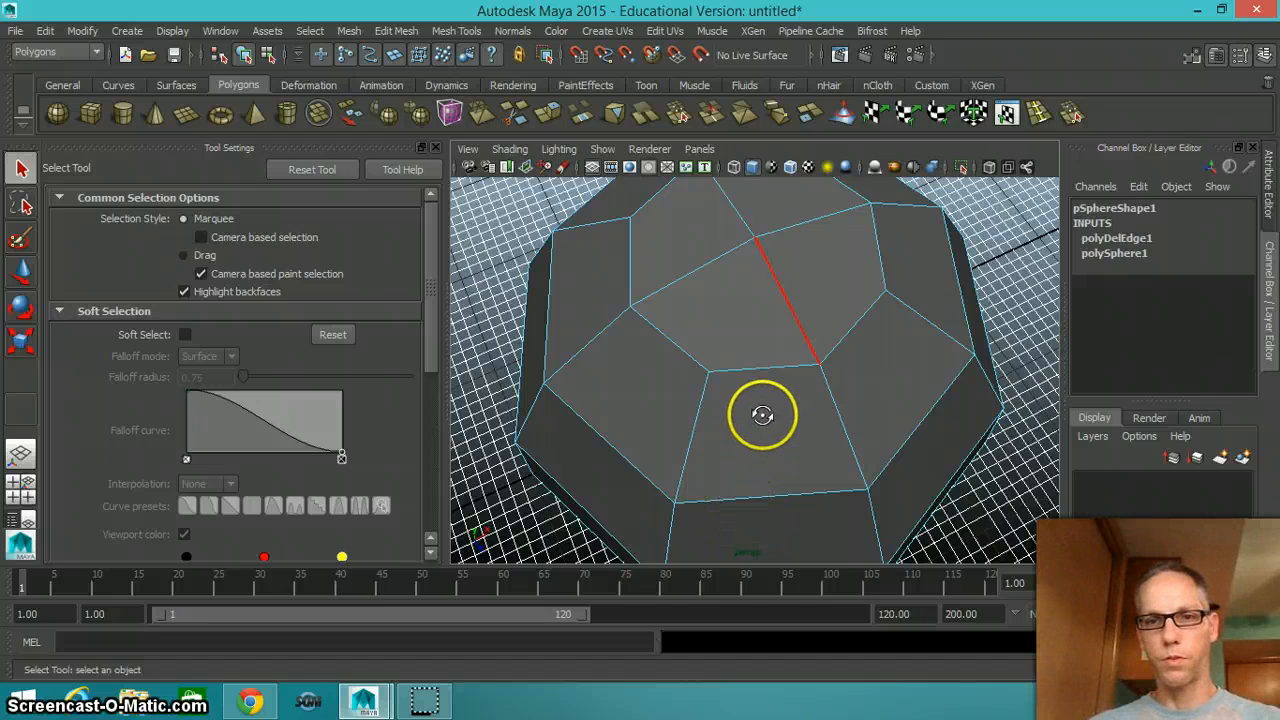
left_click_drag(717, 347, 808, 433, "alt")
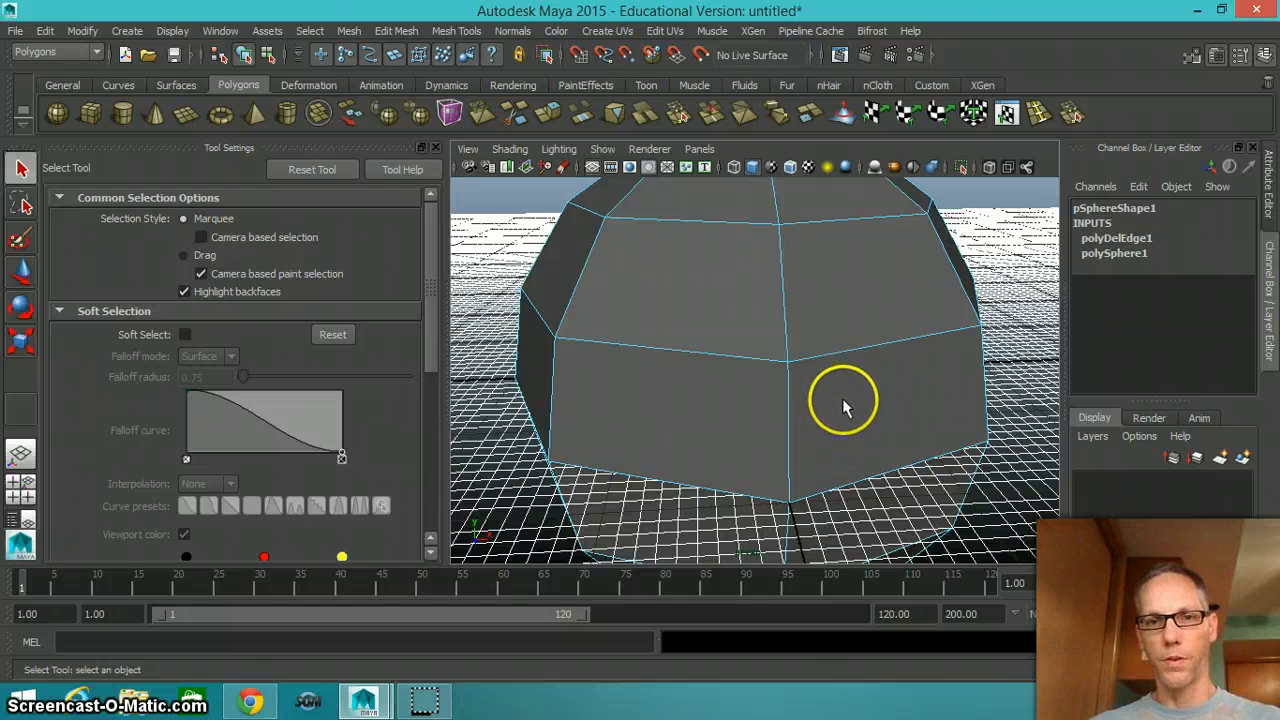
left_click_drag(814, 380, 806, 374, "alt")
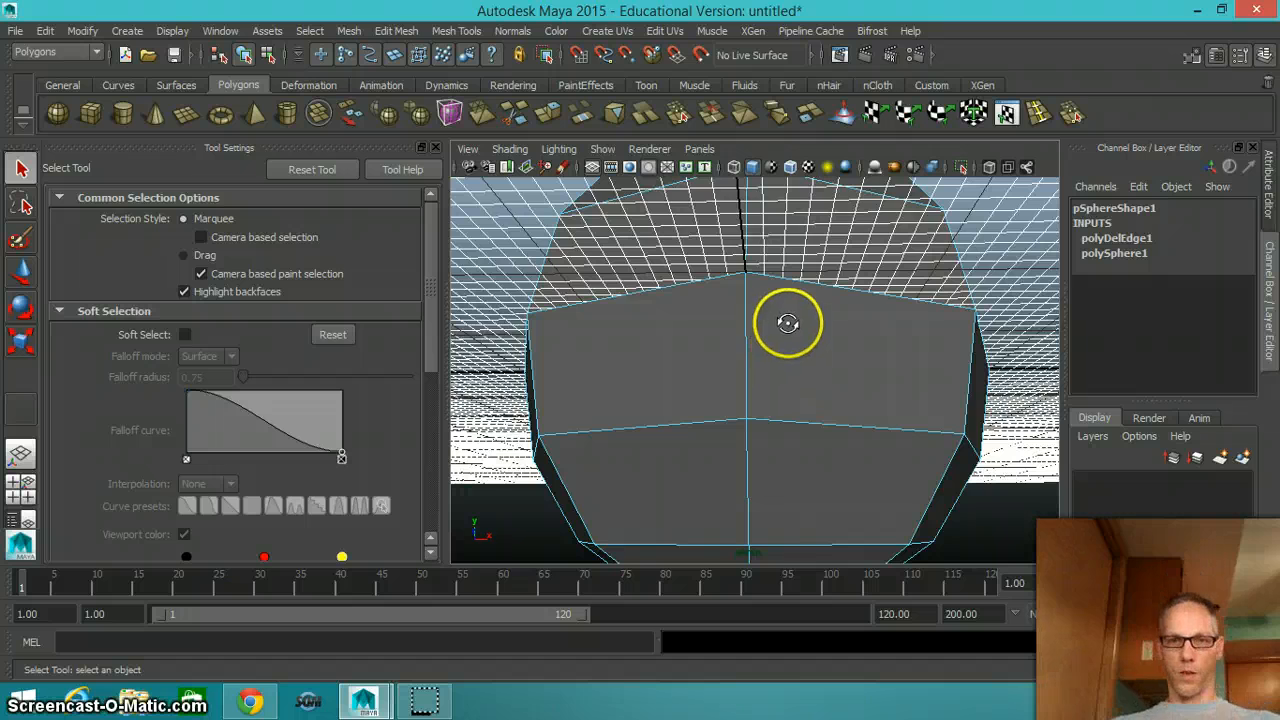
Step: Delete every other edge radiating from the sphere's bottom pole with Delete Edge/Vertex, four edges in total
left_click_drag(789, 323, 786, 357, "alt")
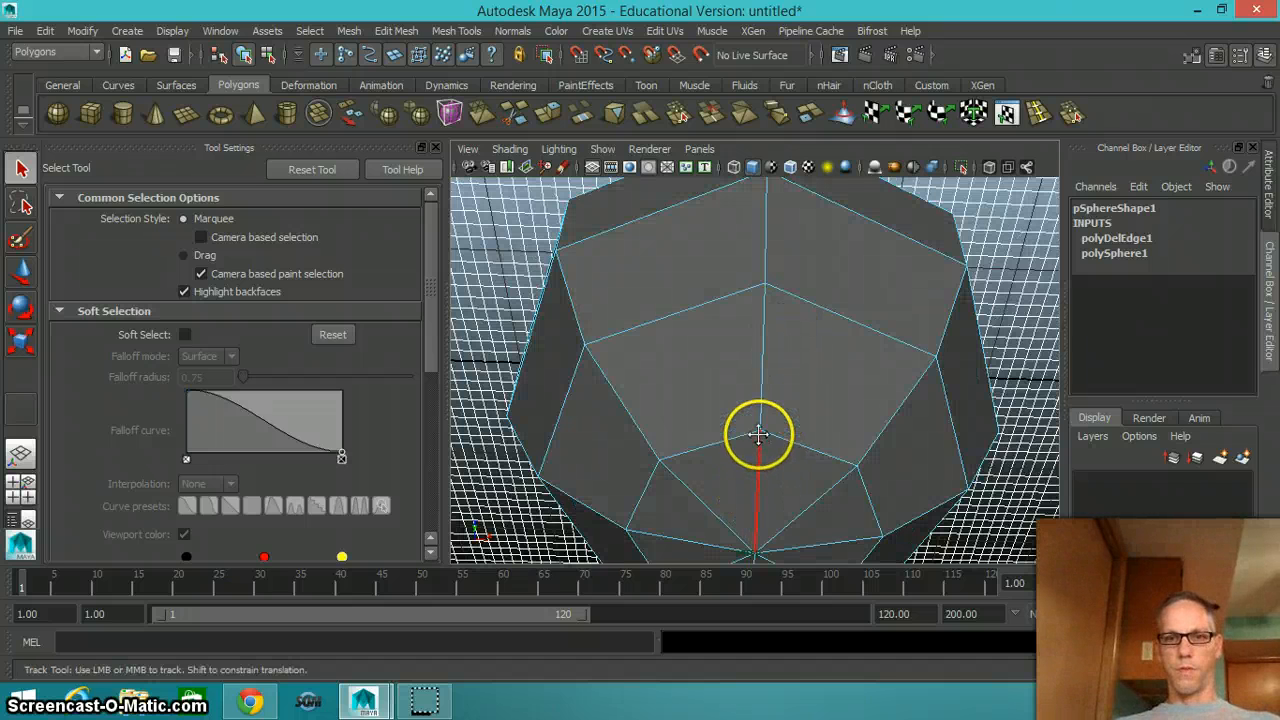
middle_click_drag(751, 366, 750, 350, "alt")
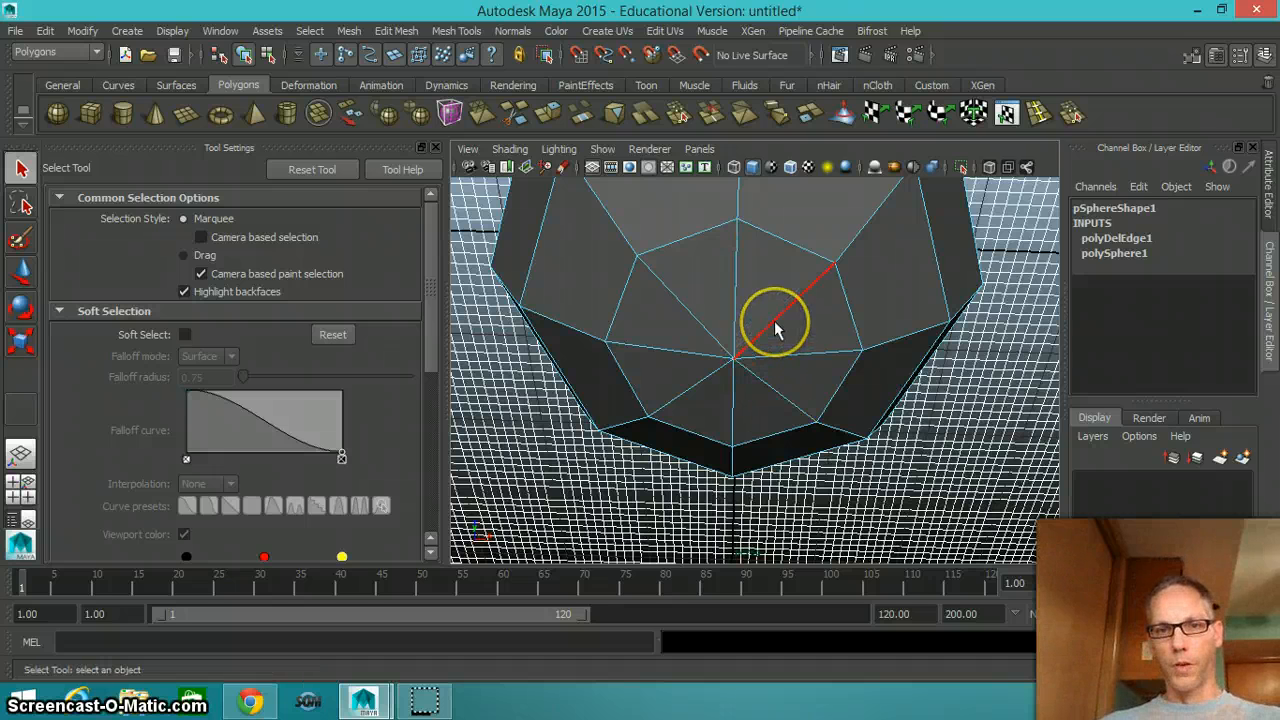
right_click(774, 321)
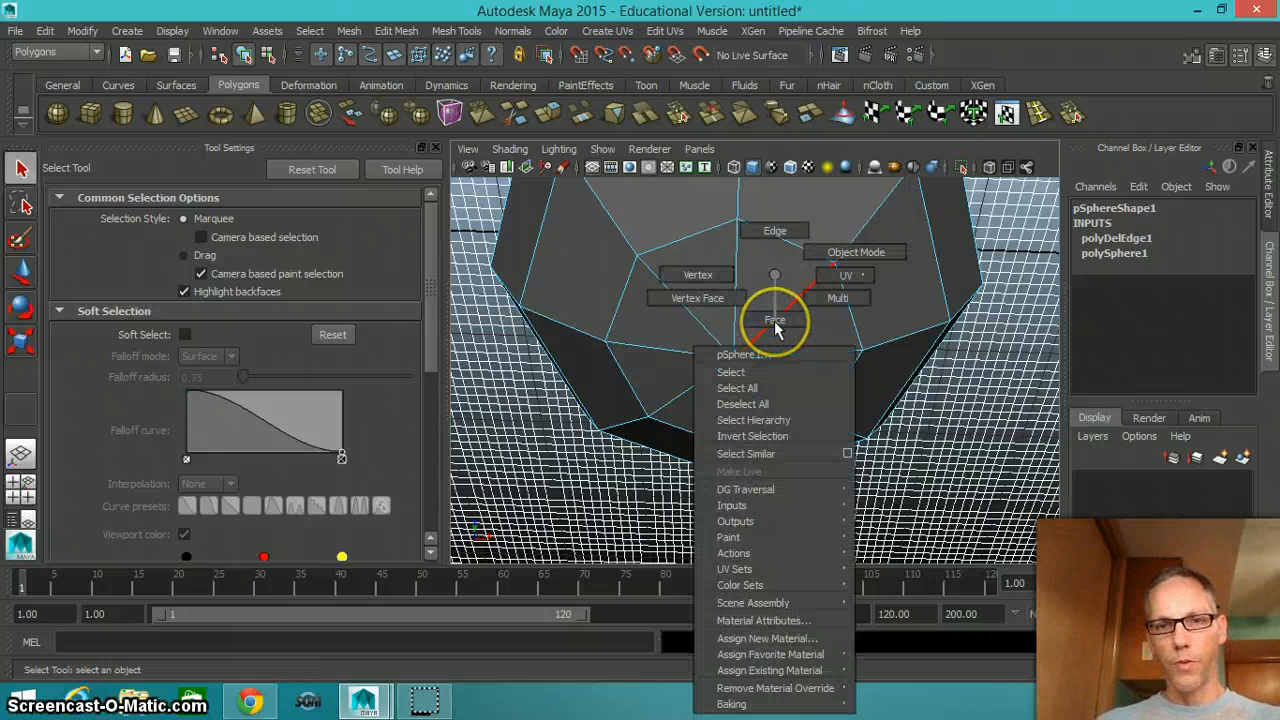
left_click(772, 232)
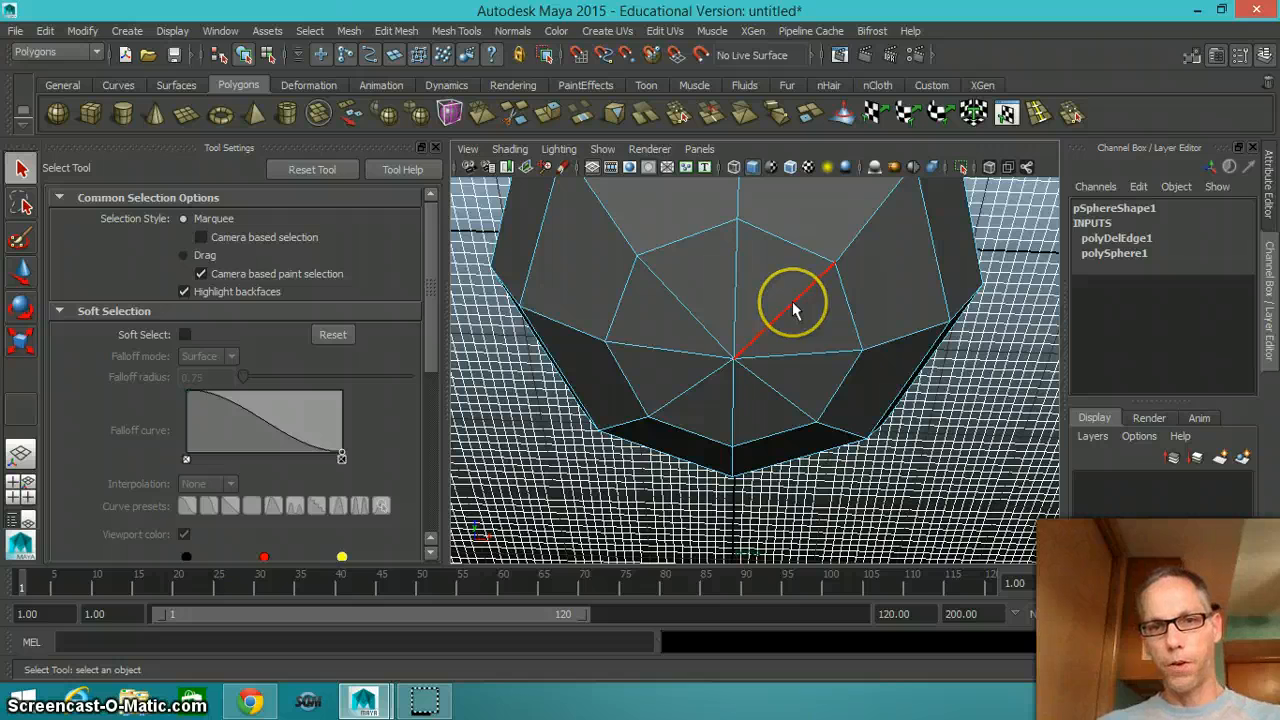
left_click(792, 306)
left_click(795, 356)
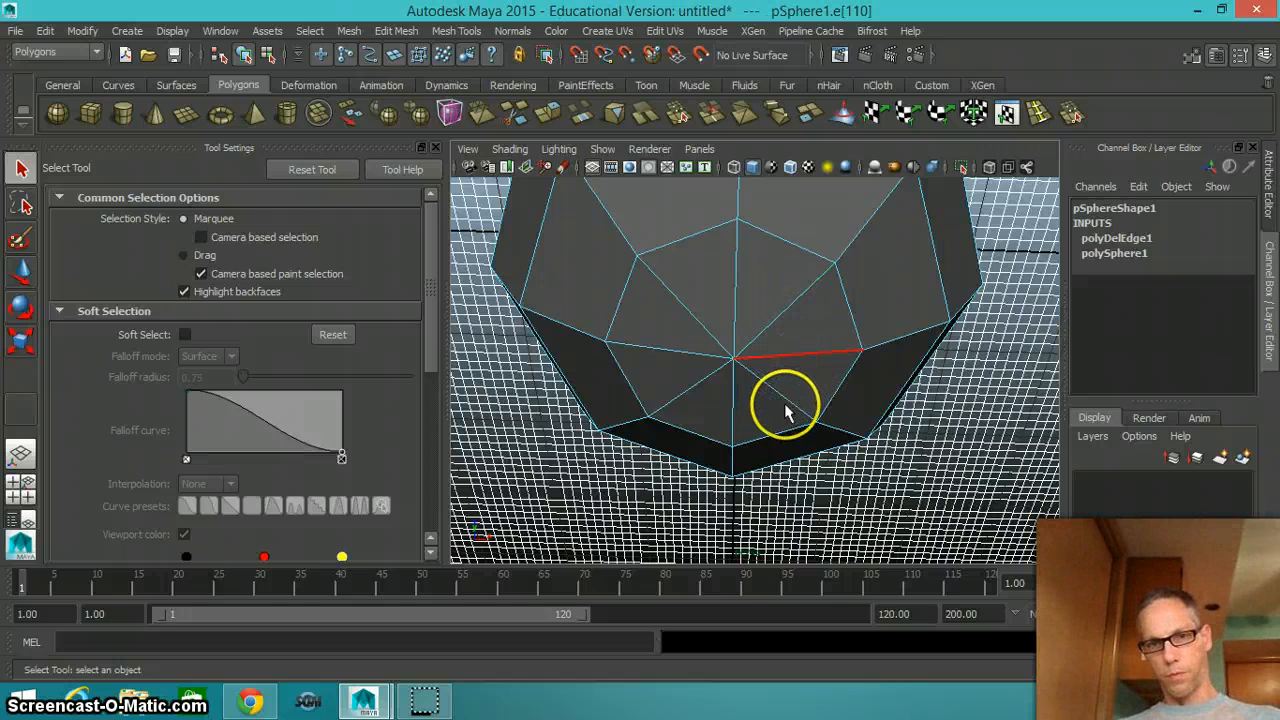
left_click(792, 305)
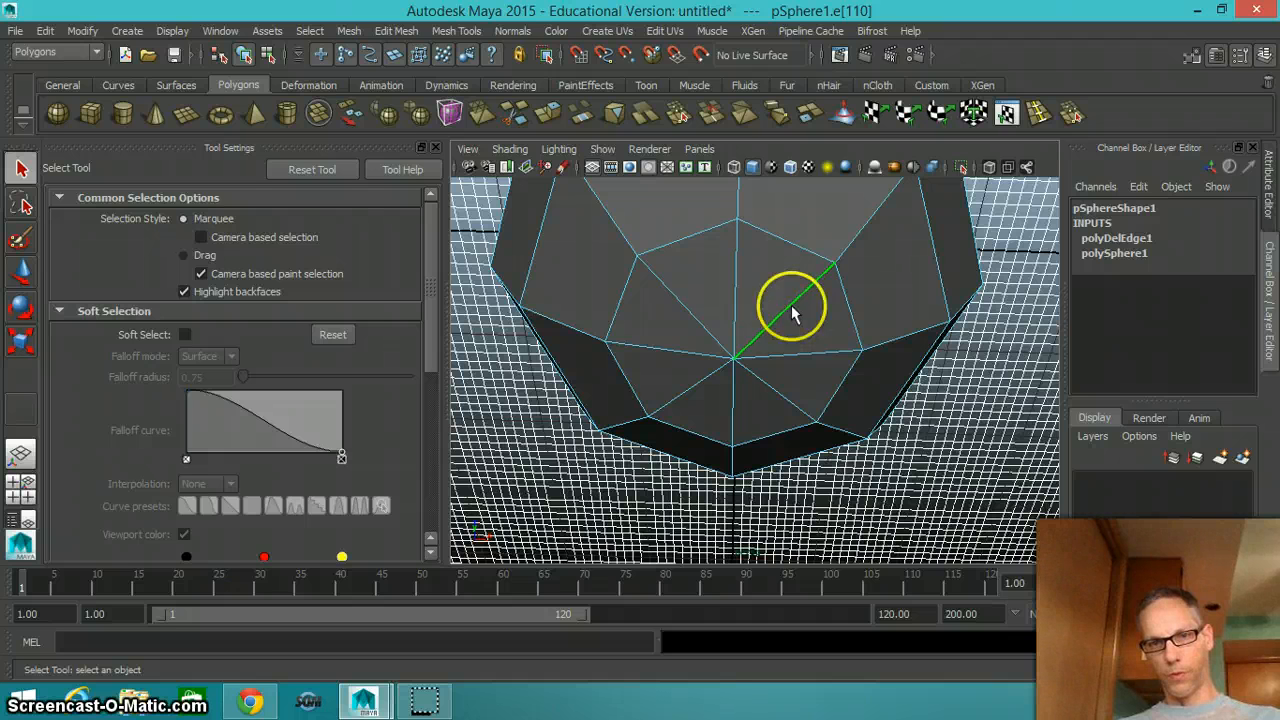
left_click(790, 399)
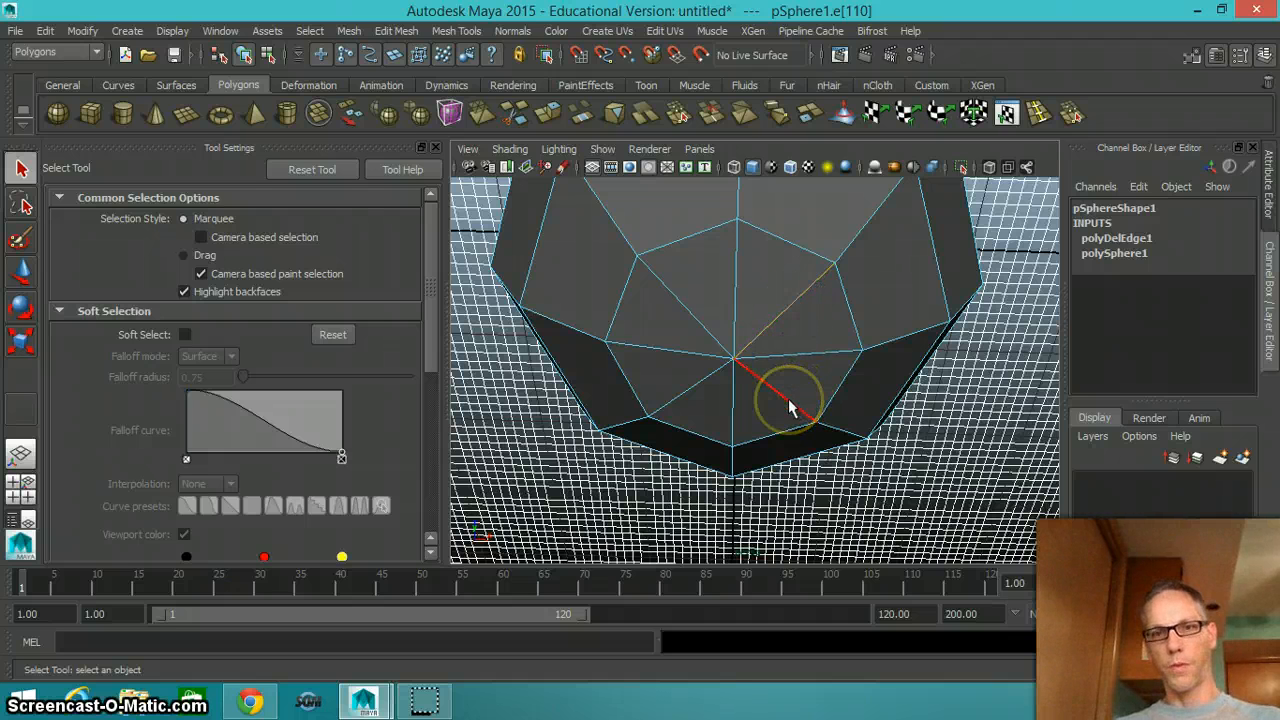
left_click(788, 398, "shift")
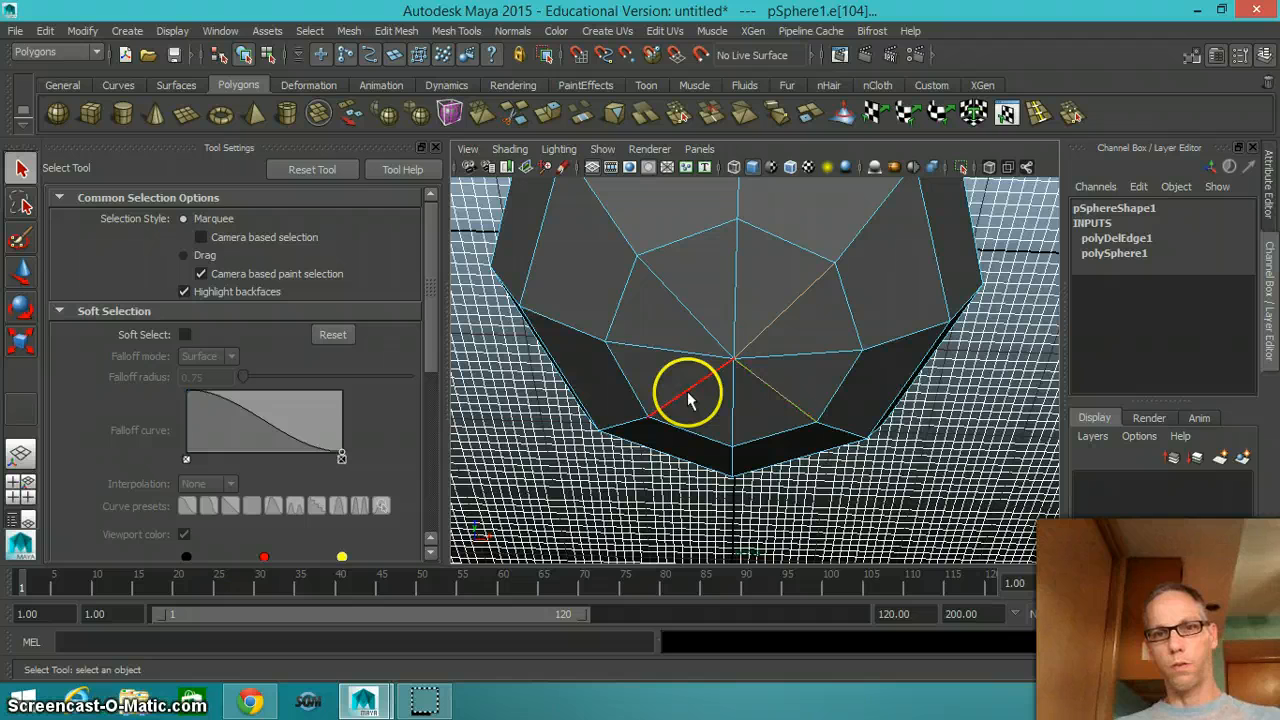
left_click(684, 314, "shift")
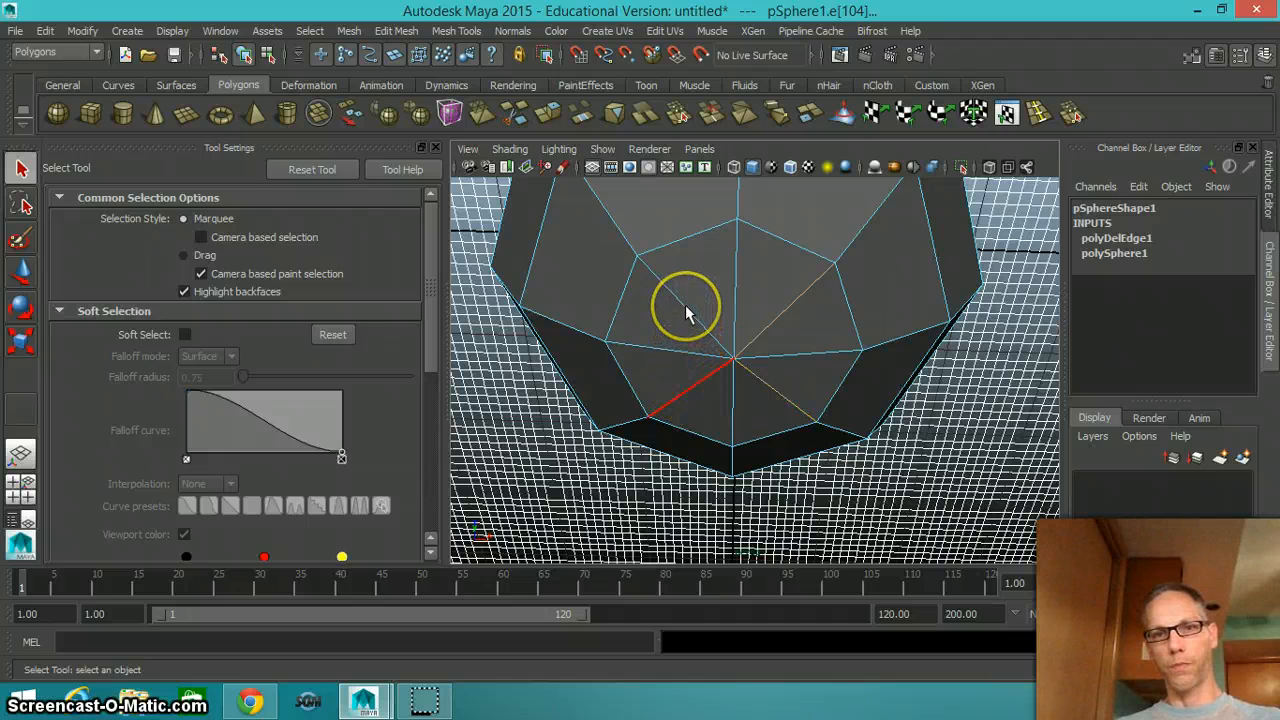
left_click(803, 325, "shift")
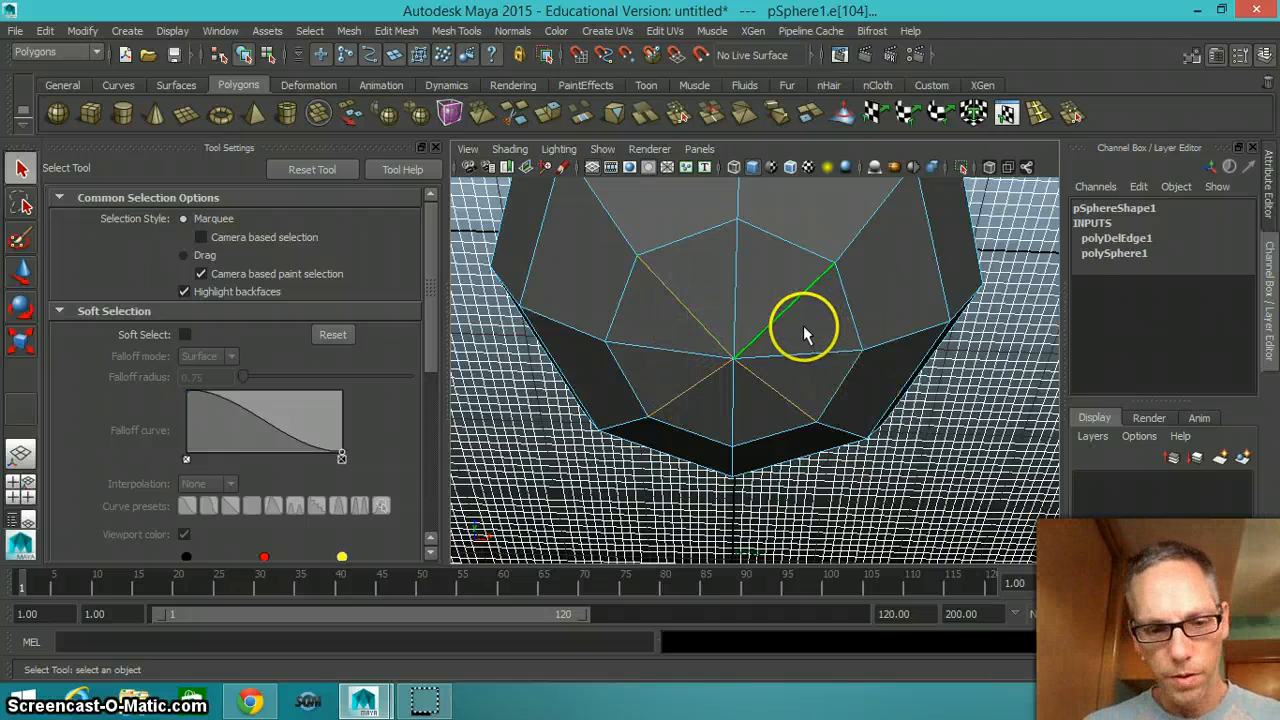
left_click(408, 31)
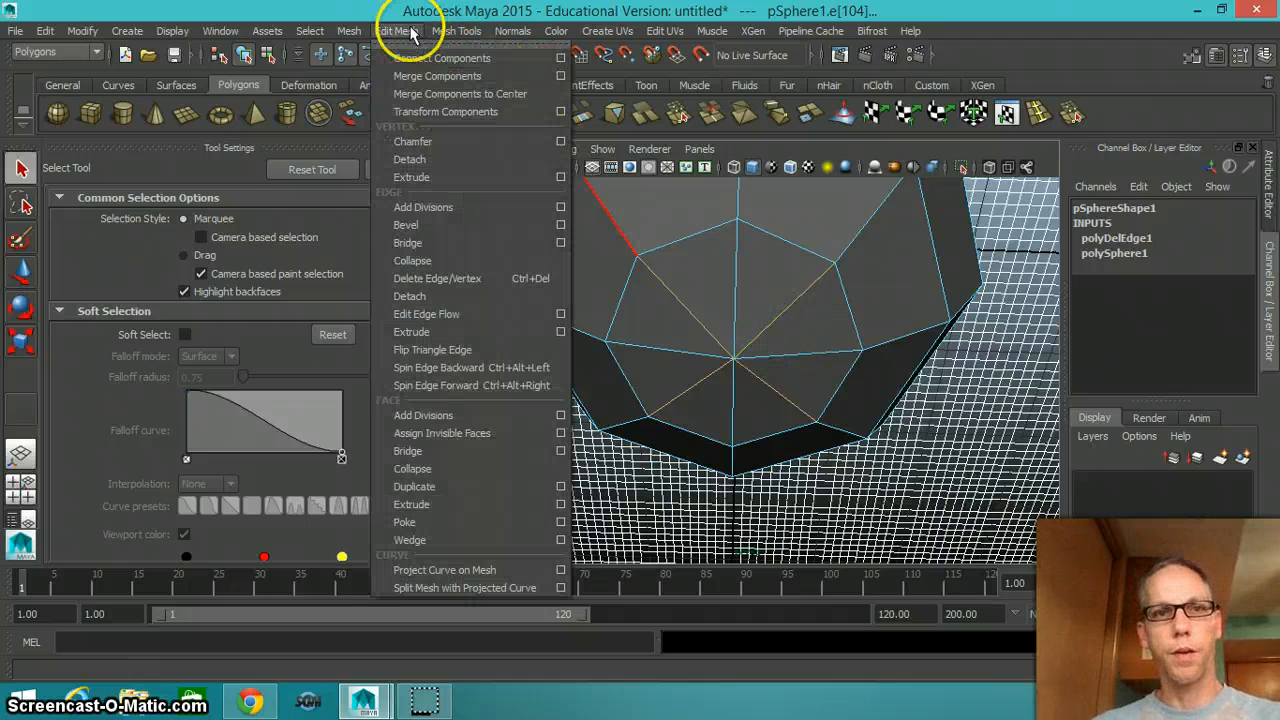
left_click(440, 278)
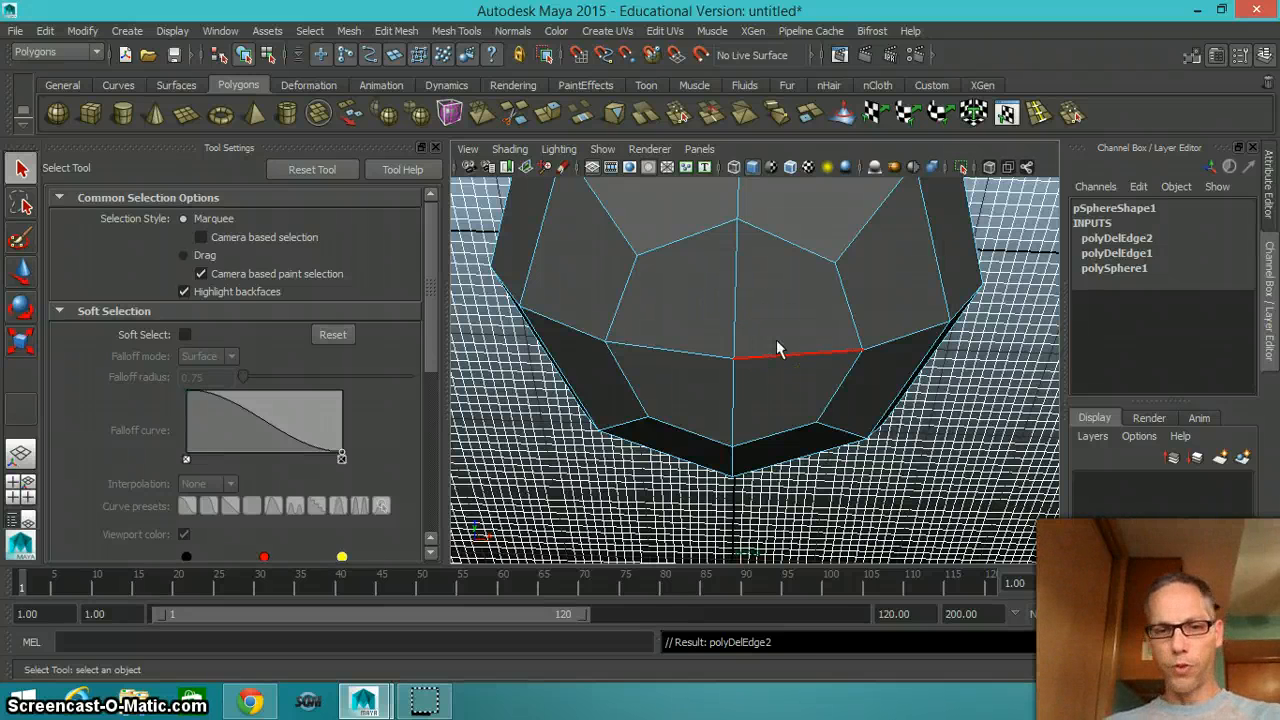
Step: Turn on the smooth mesh preview for the sphere and view more of its surface
key("3")
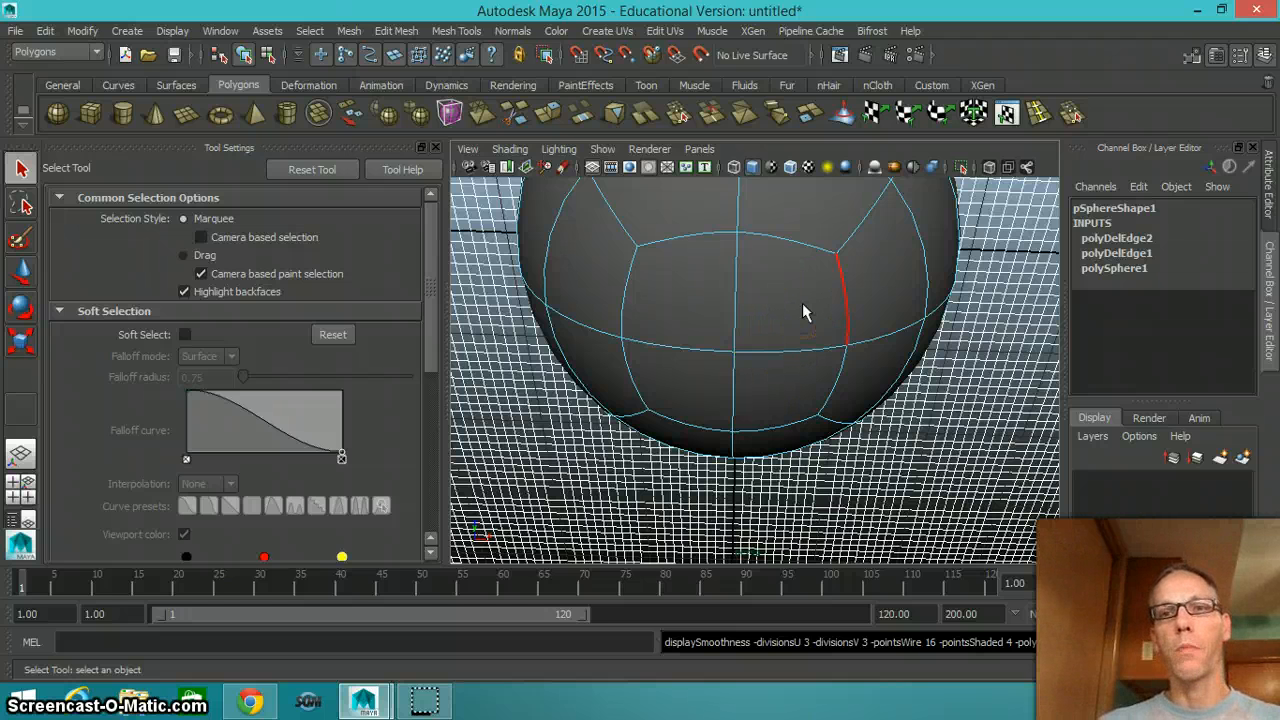
scroll(802, 305, "down", 3)
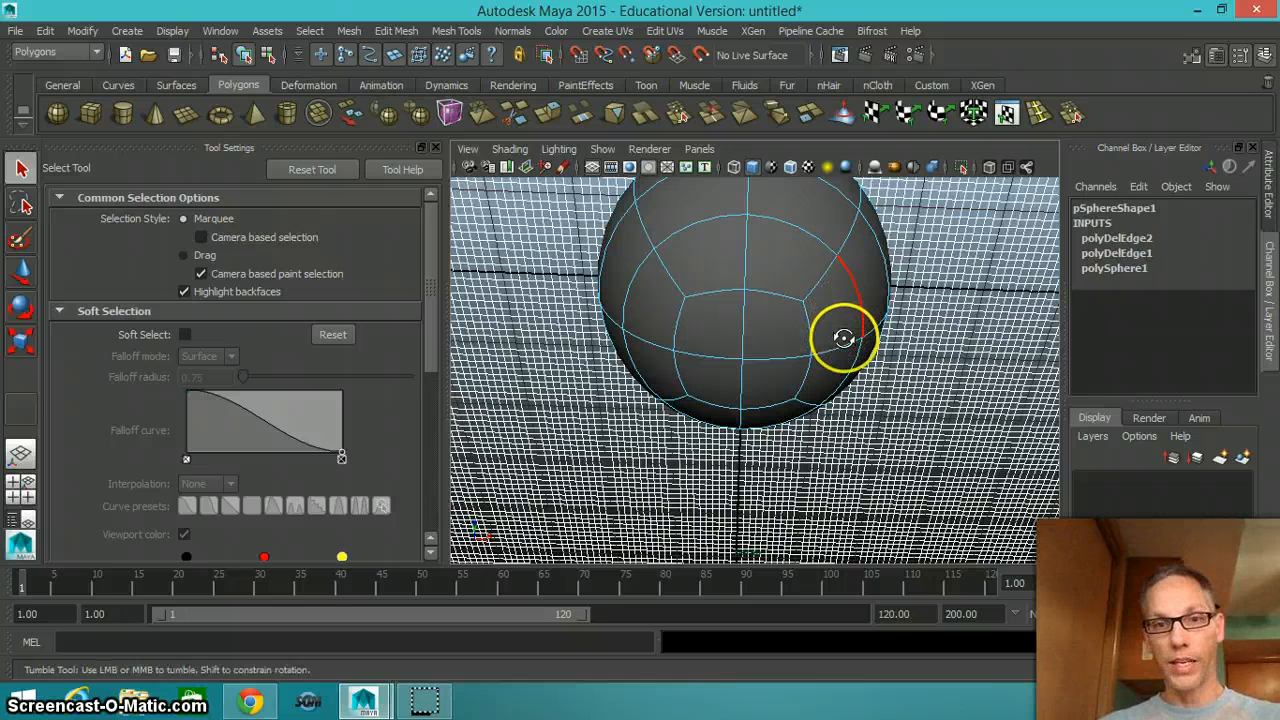
Step: Turn off the smooth mesh preview so the sphere displays its original low-resolution faces
left_click_drag(843, 367, 852, 461, "alt")
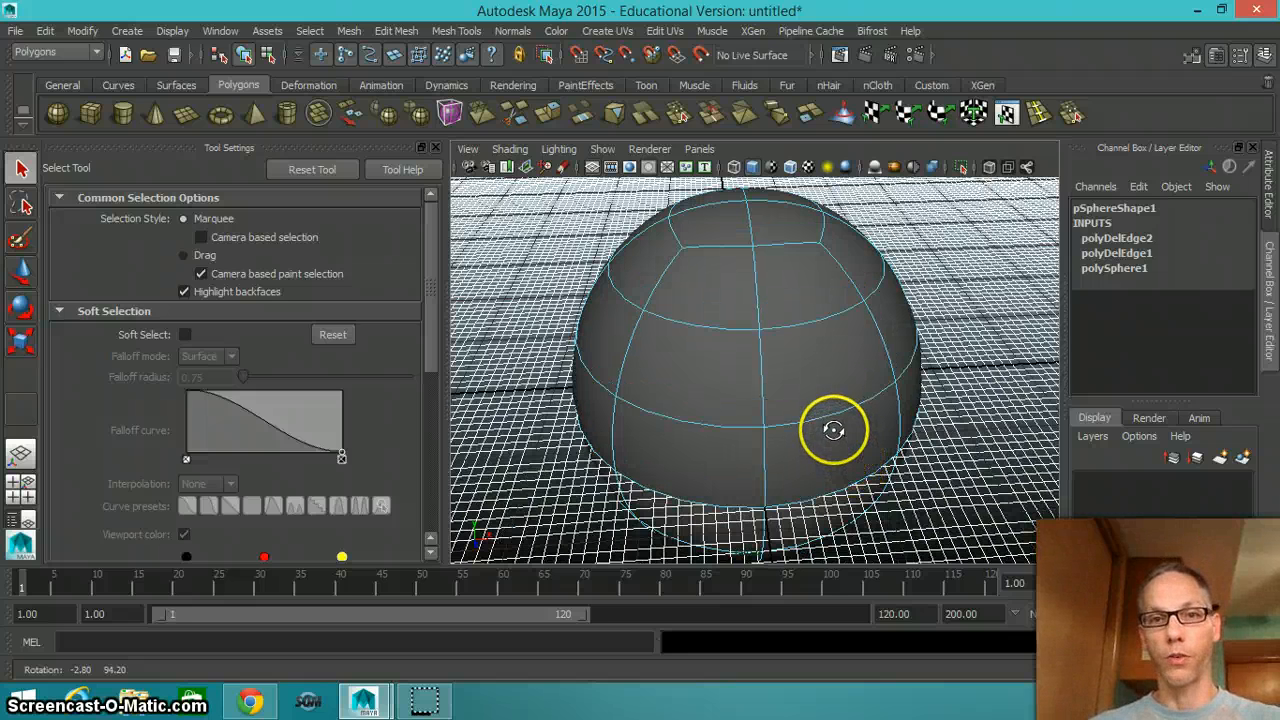
left_click_drag(829, 418, 838, 427, "alt")
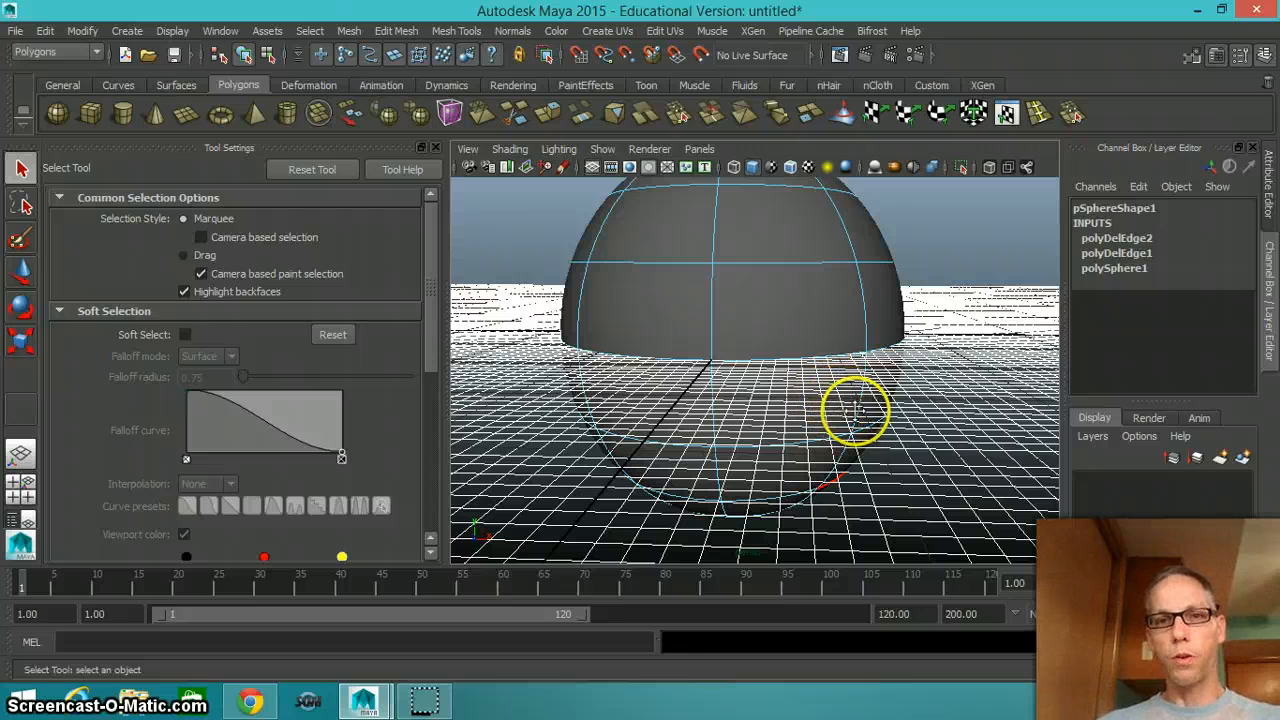
scroll(860, 415, "down", 2)
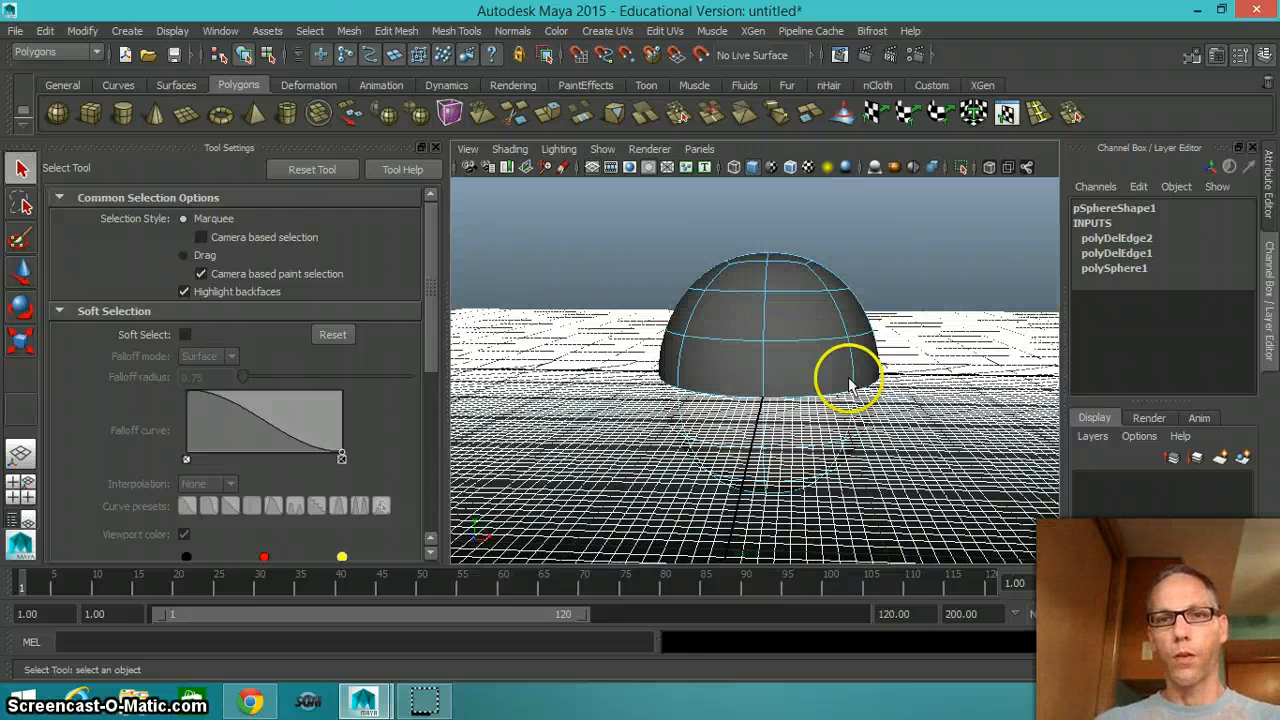
left_click_drag(823, 367, 784, 331, "alt")
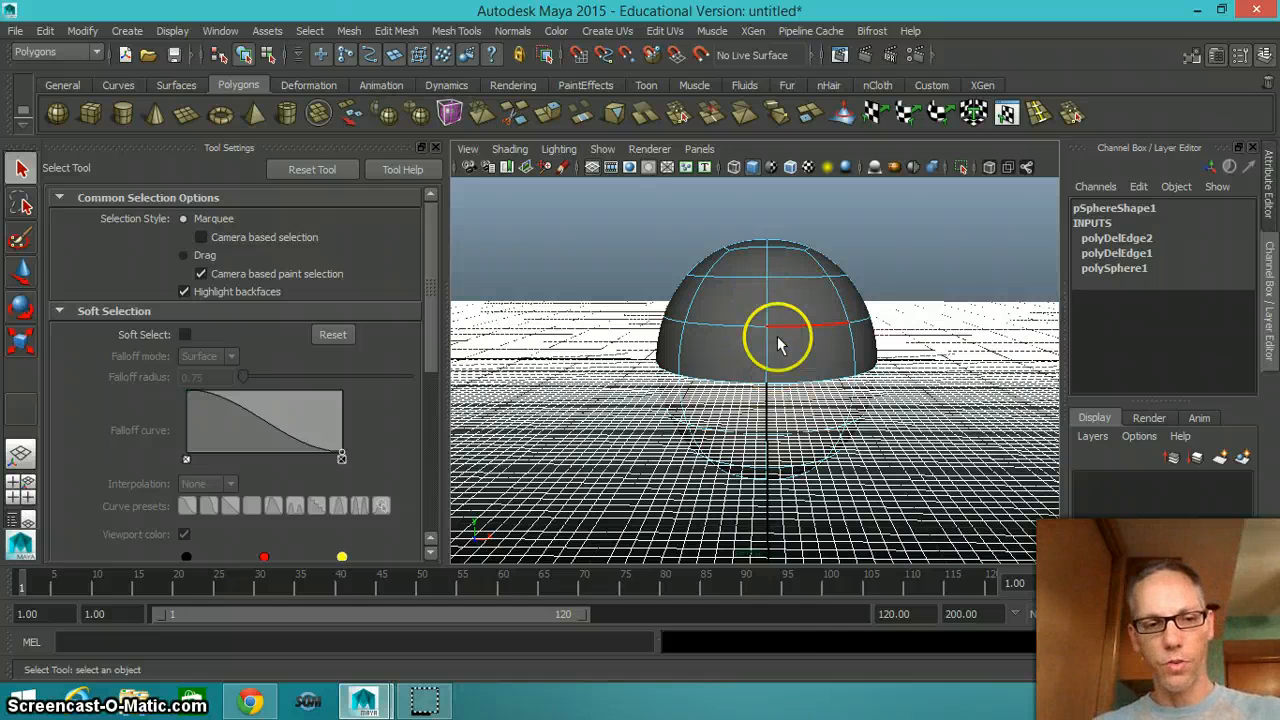
key("1")
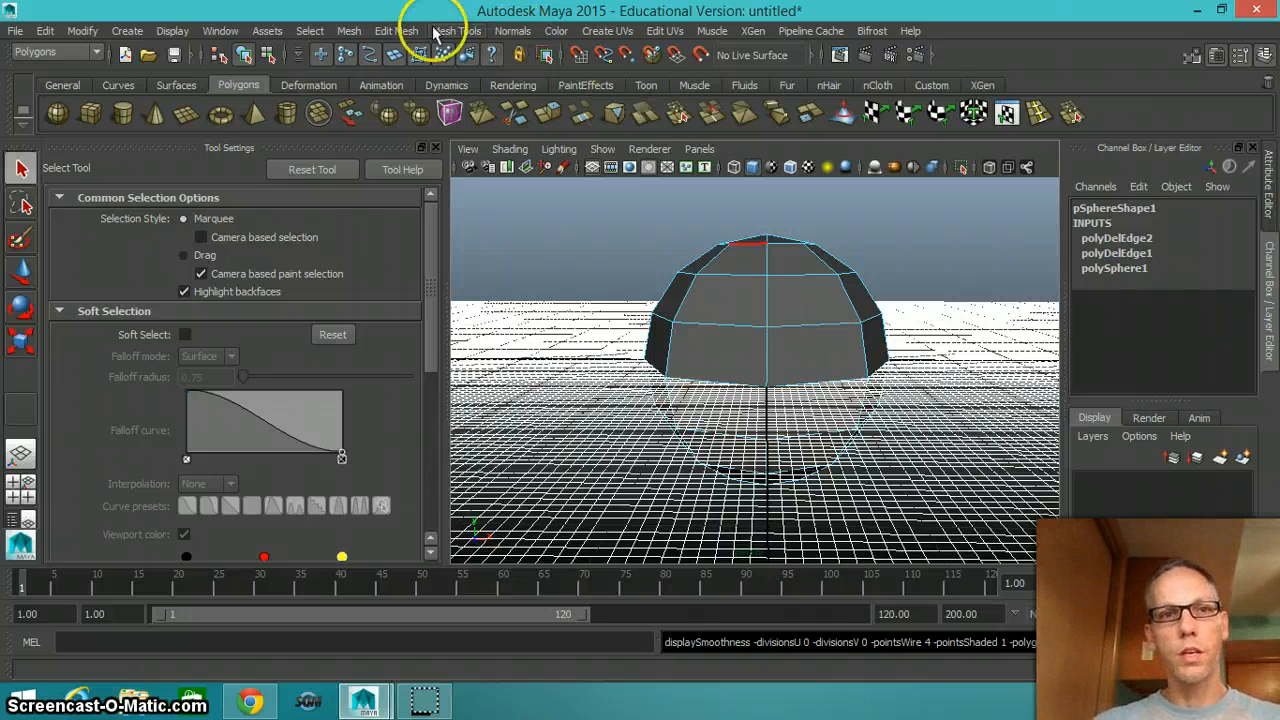
Step: Switch from component selection to object selection with the whole sphere selected
left_click(349, 31)
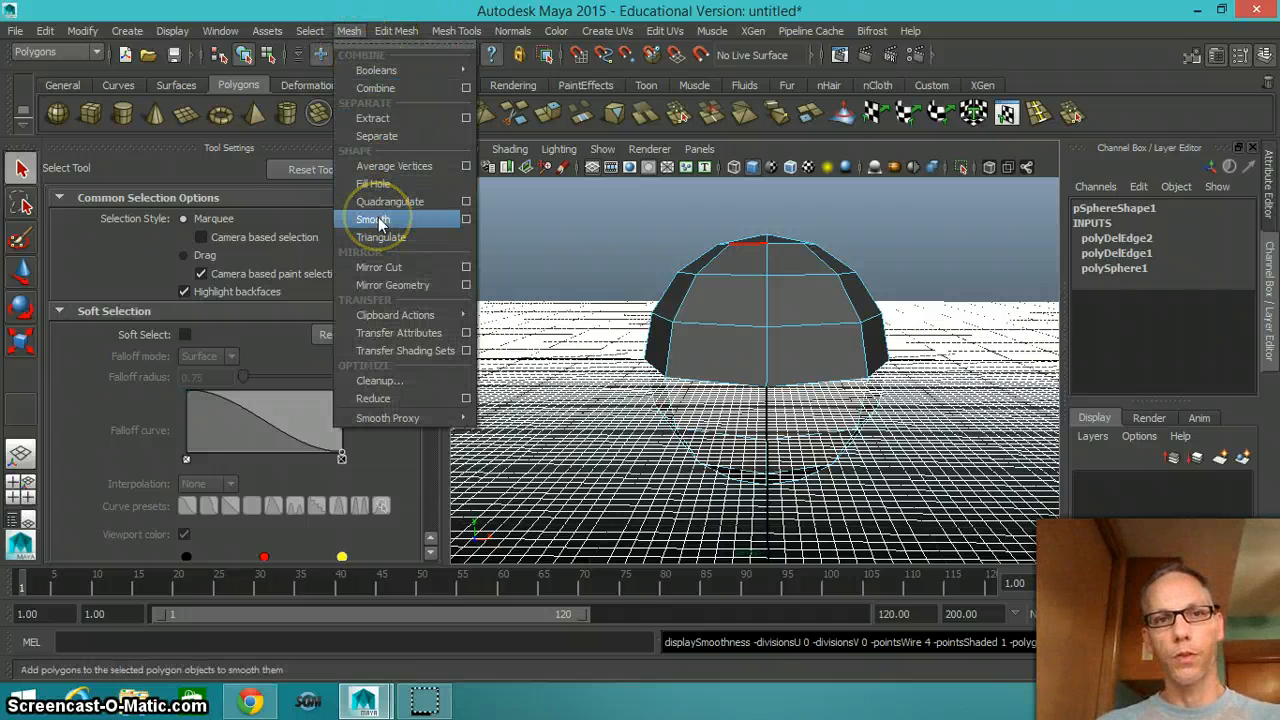
left_click(540, 292)
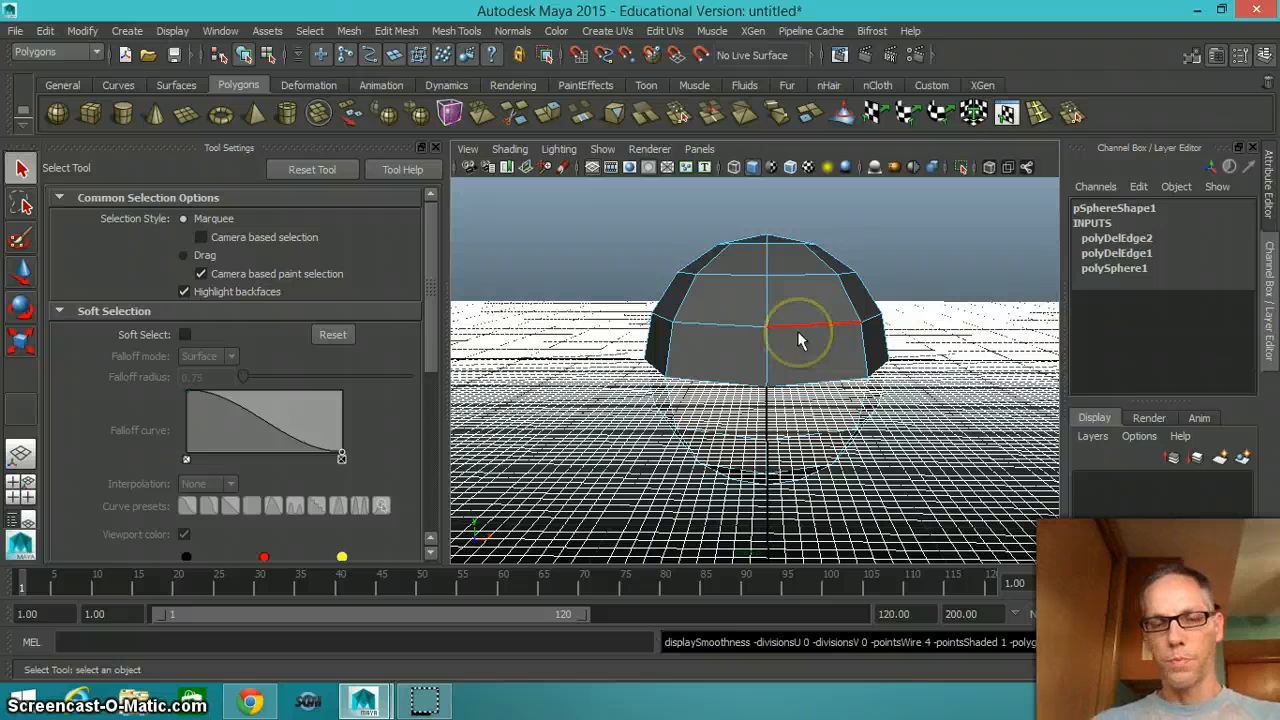
left_click(815, 380)
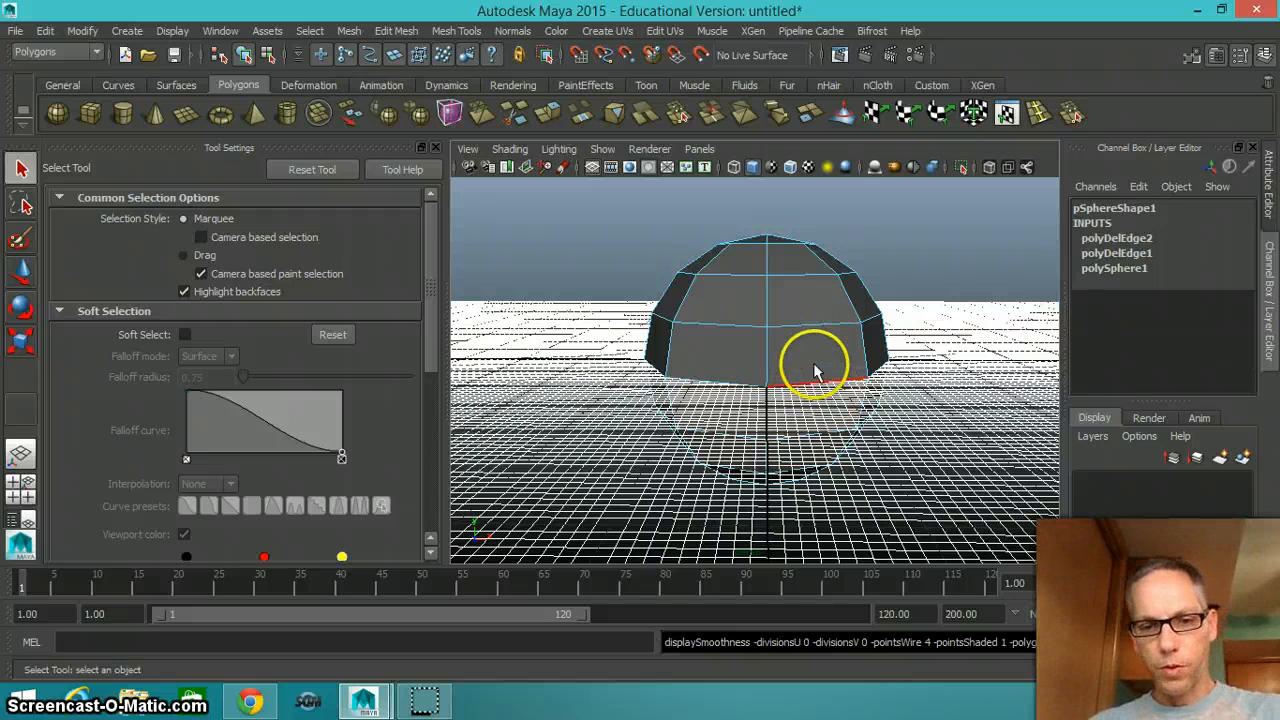
key("F8")
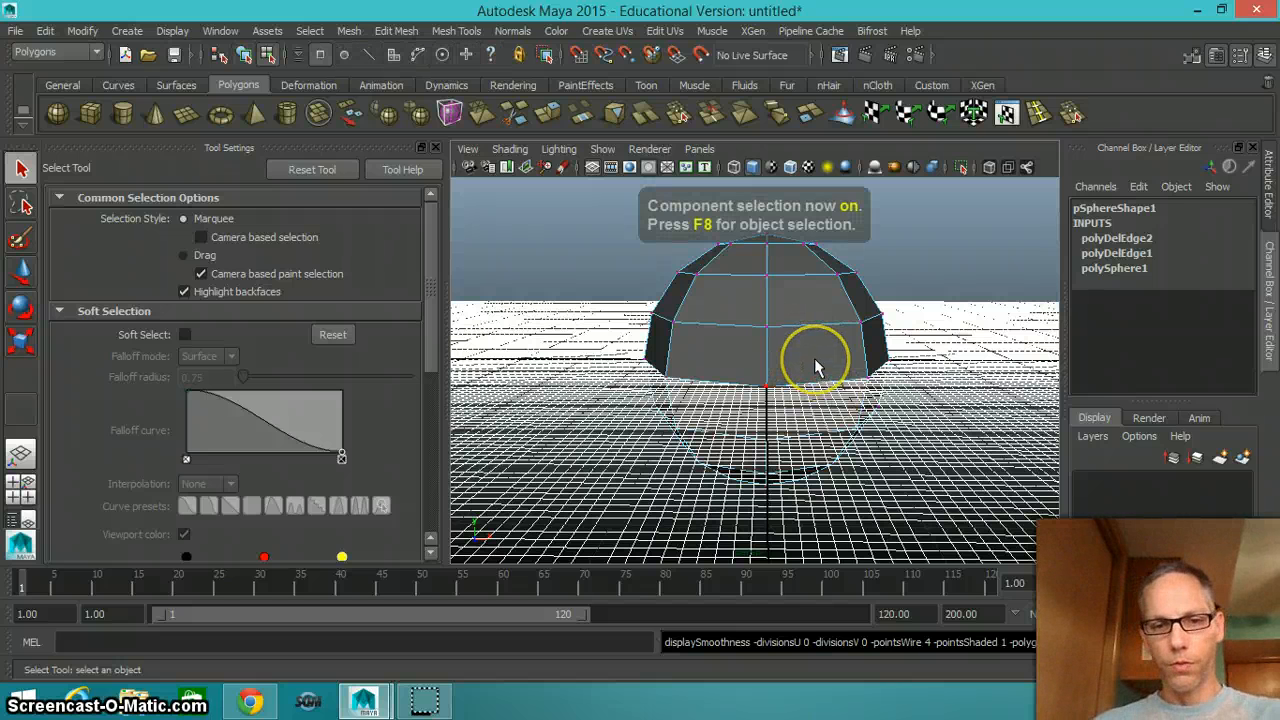
key("F8")
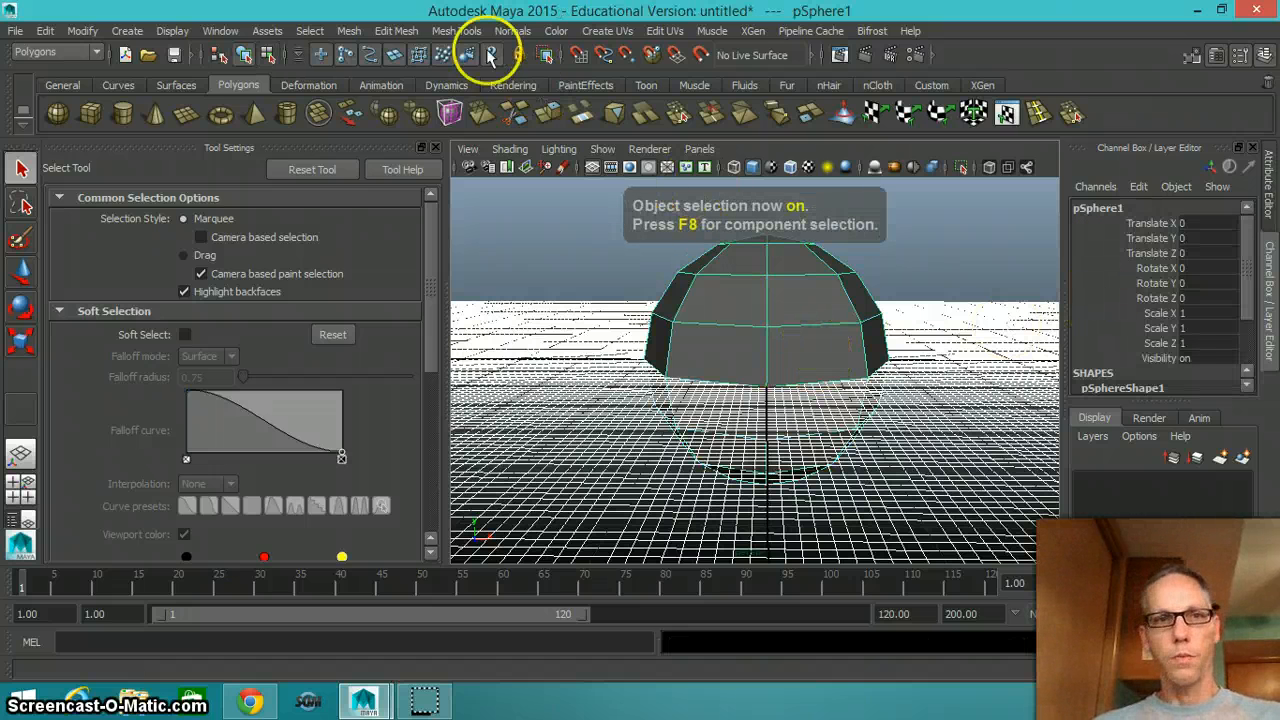
Step: Smooth the sphere's mesh with the Smooth options reset to their defaults, using exponential divisions and one division level
left_click(348, 32)
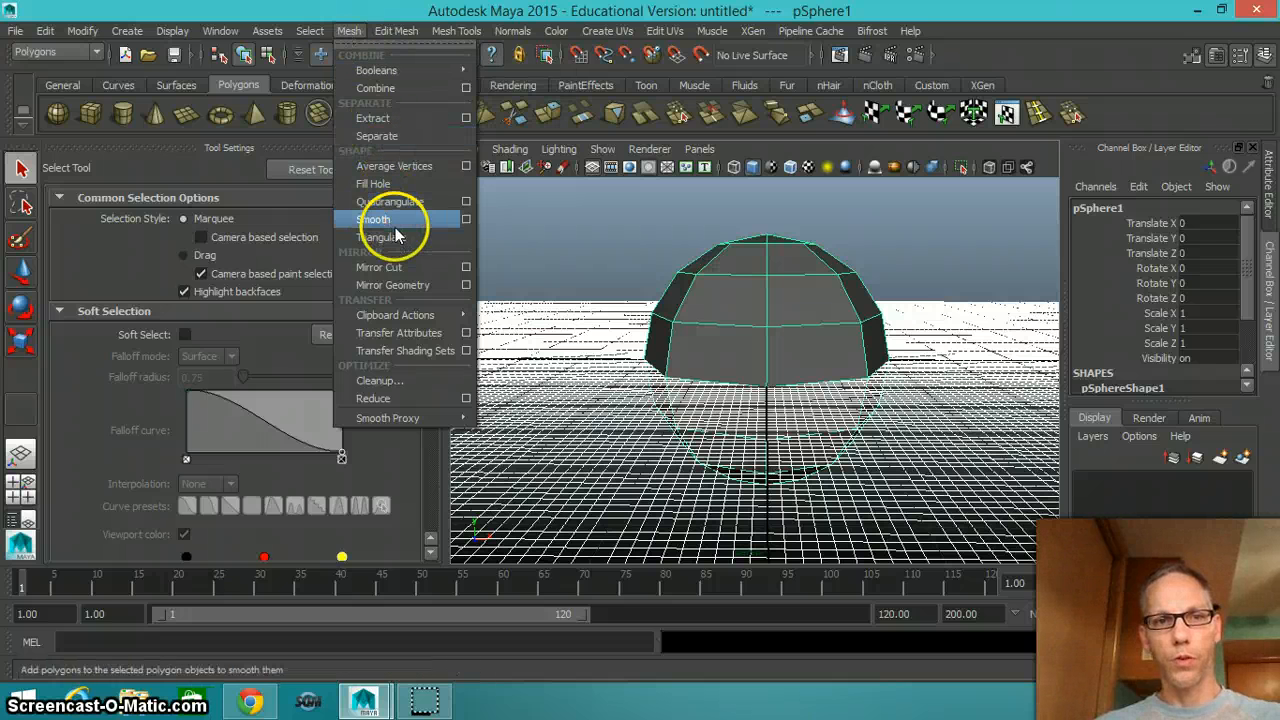
left_click(466, 220)
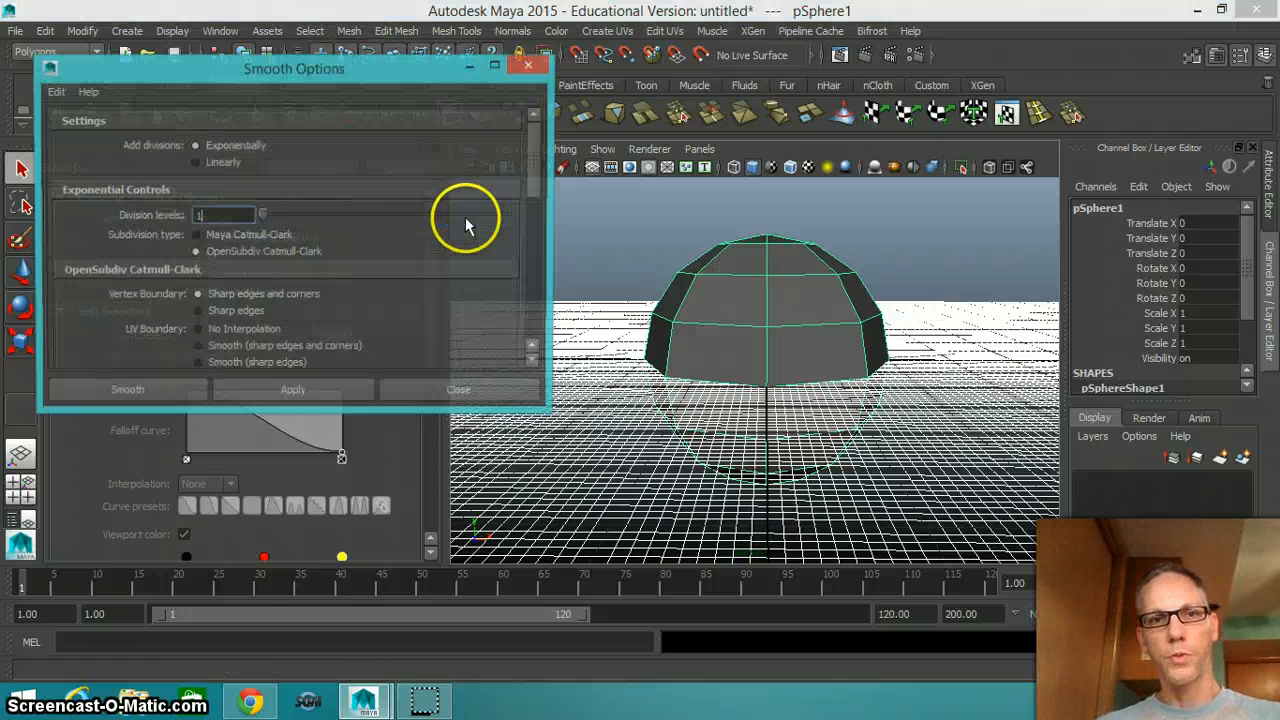
left_click(54, 91)
left_click(88, 127)
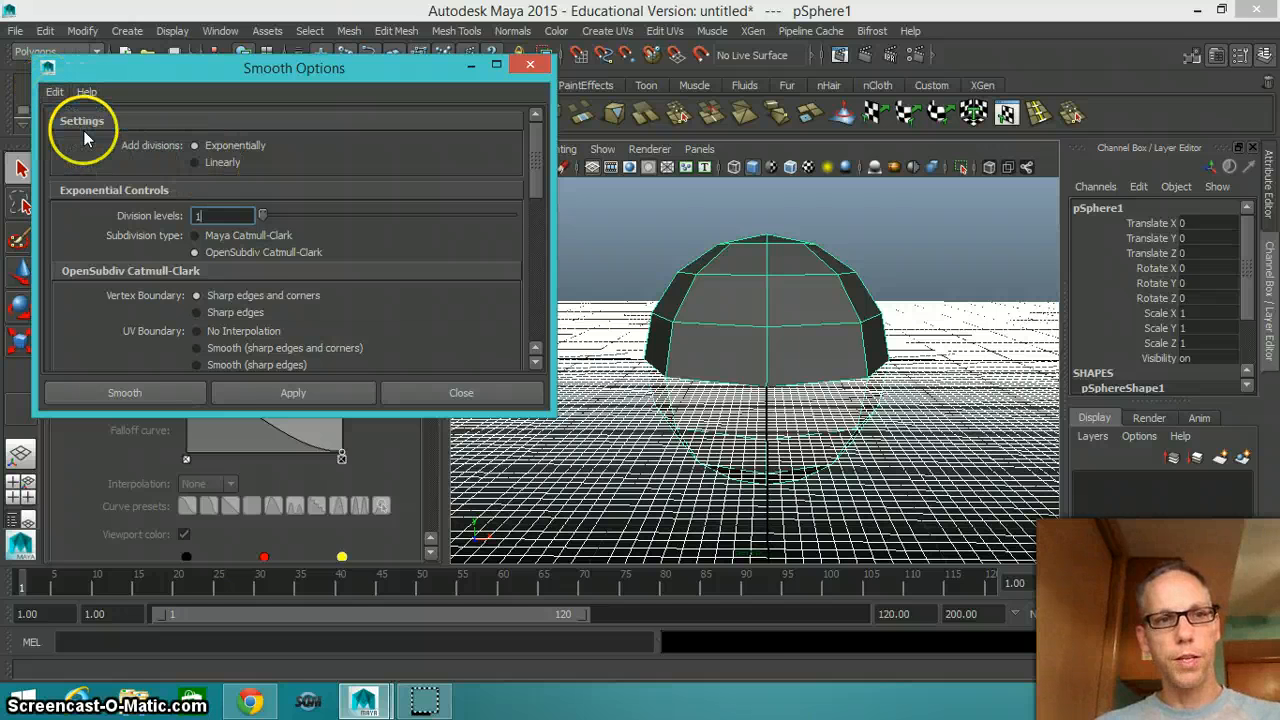
left_click(165, 396)
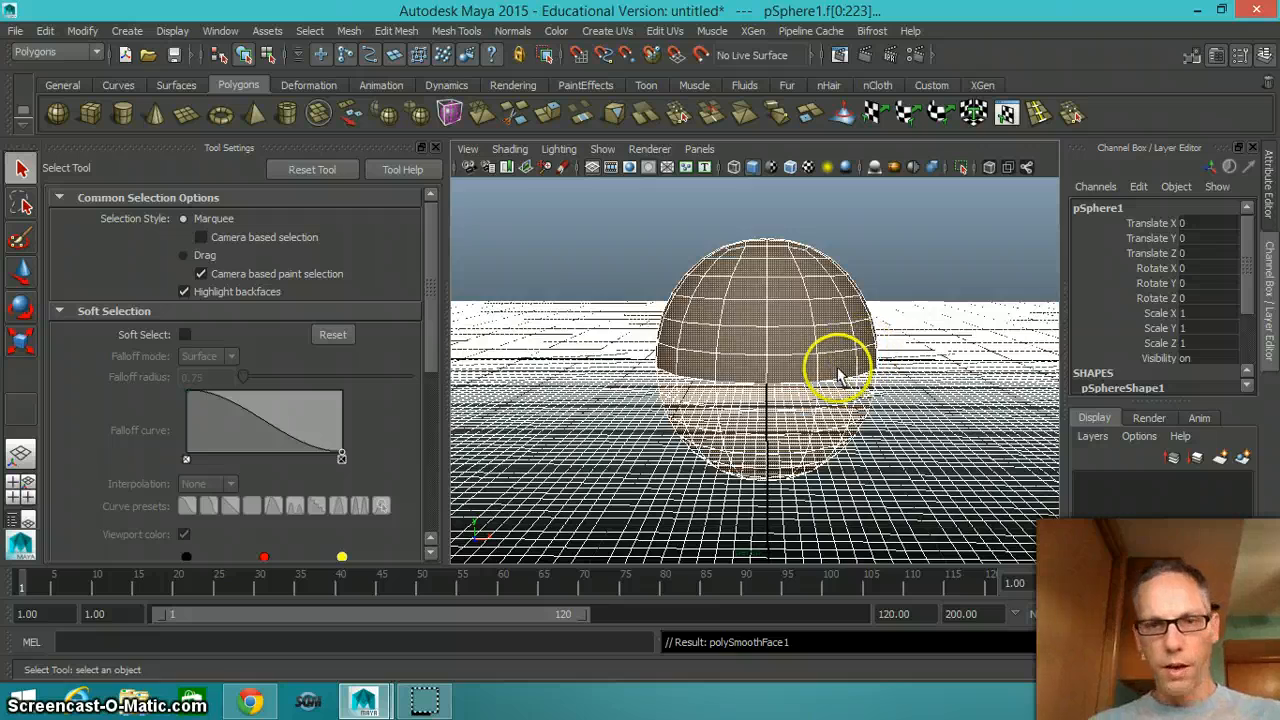
left_click_drag(829, 363, 811, 307, "alt")
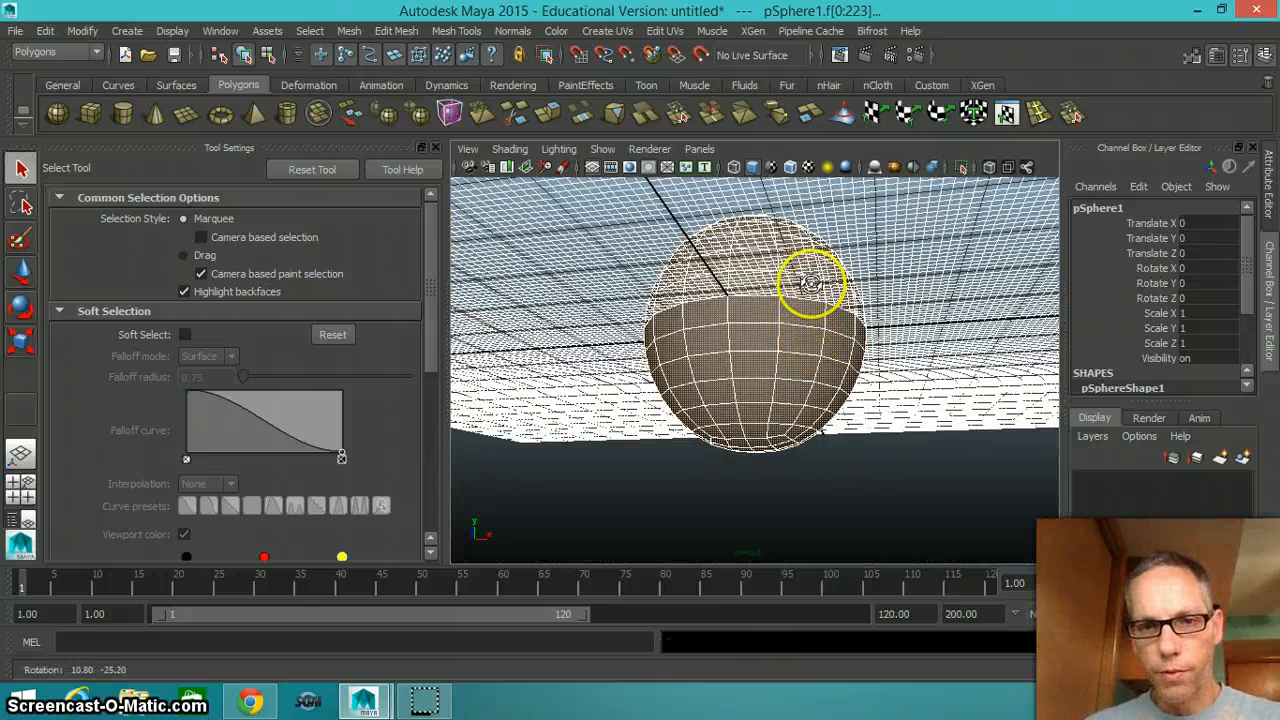
left_click_drag(811, 260, 824, 362, "alt")
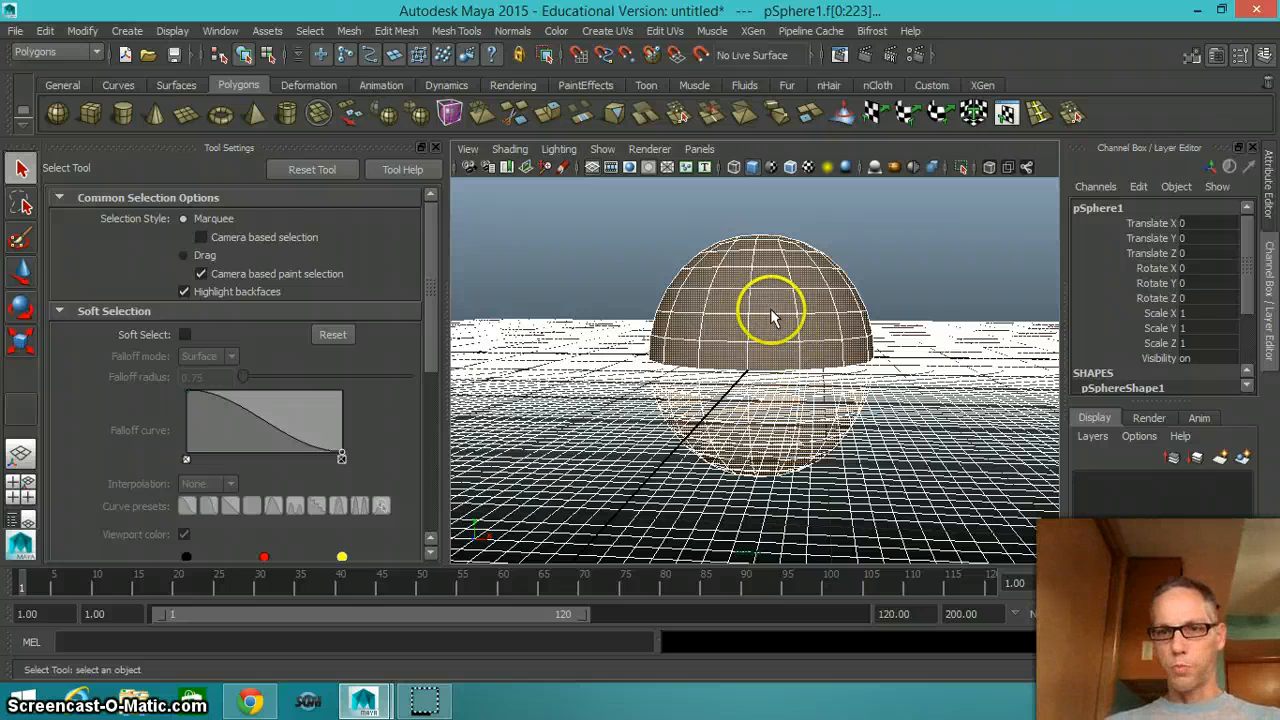
Step: Set the Divisions of the sphere's polySmoothFace1 input to 2 and view the denser mesh up close
left_click_drag(1246, 271, 1249, 345)
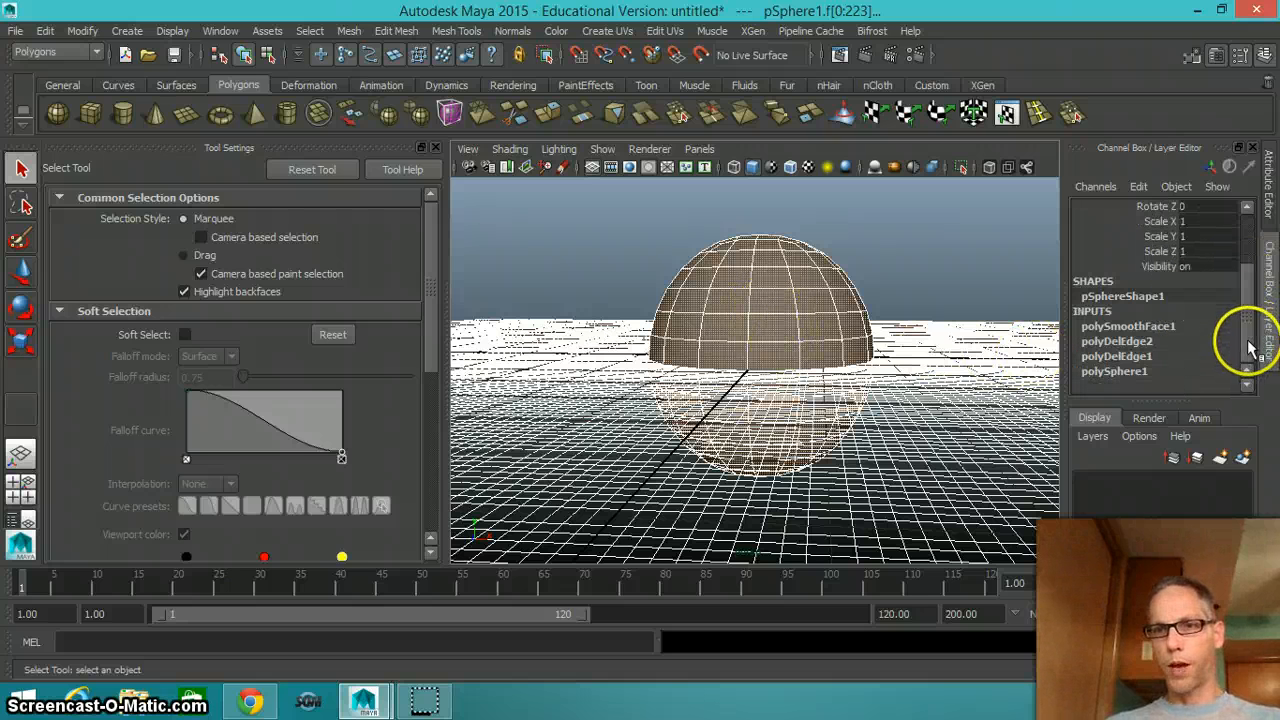
left_click(1128, 328)
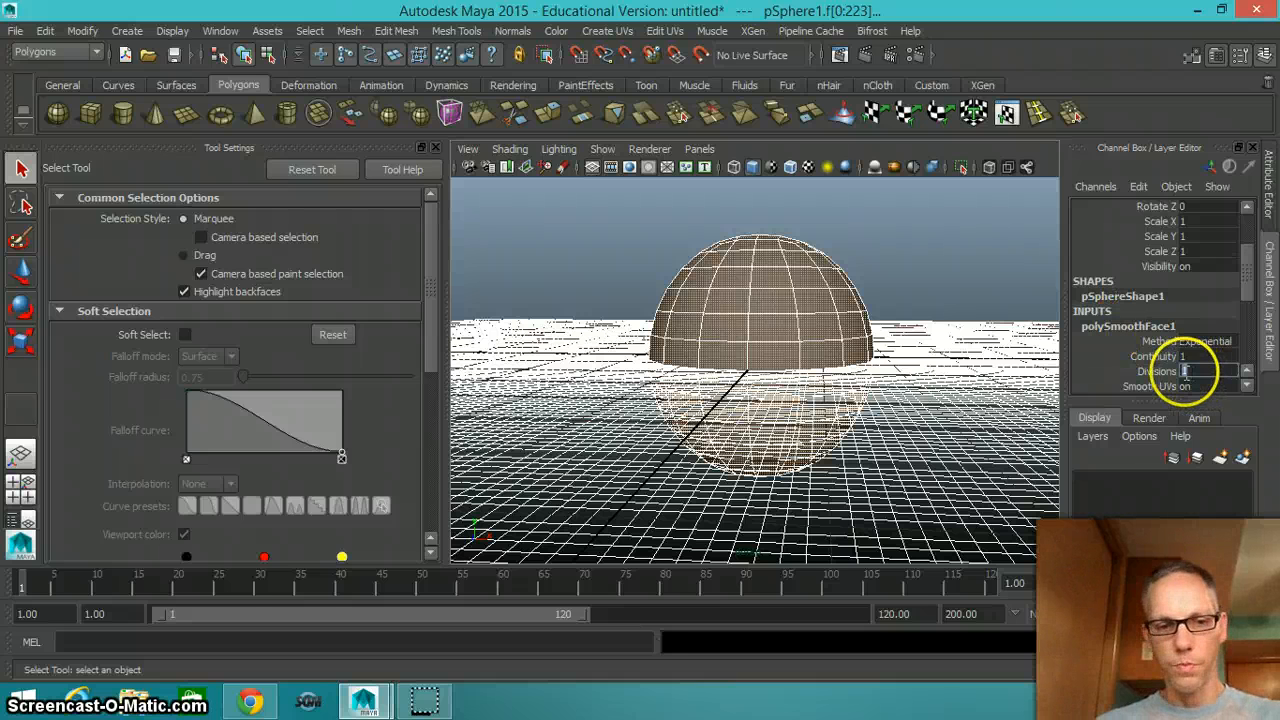
key("Return")
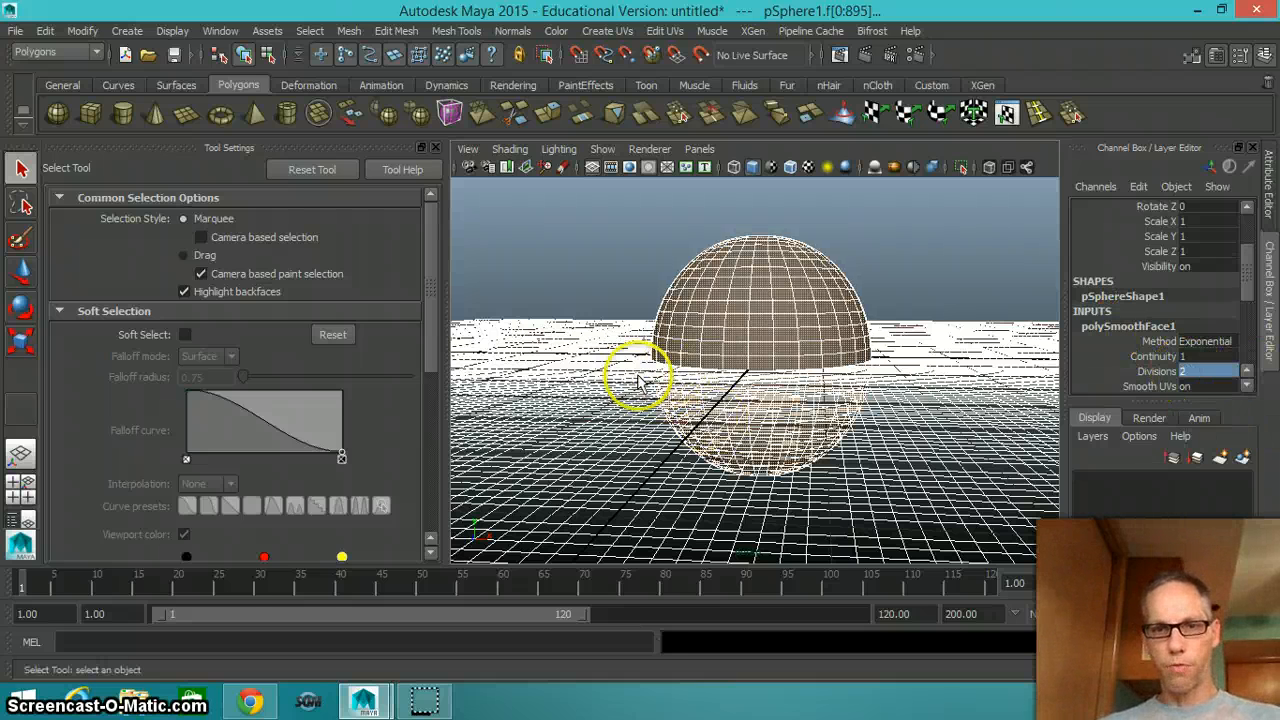
left_click_drag(757, 329, 756, 333, "alt")
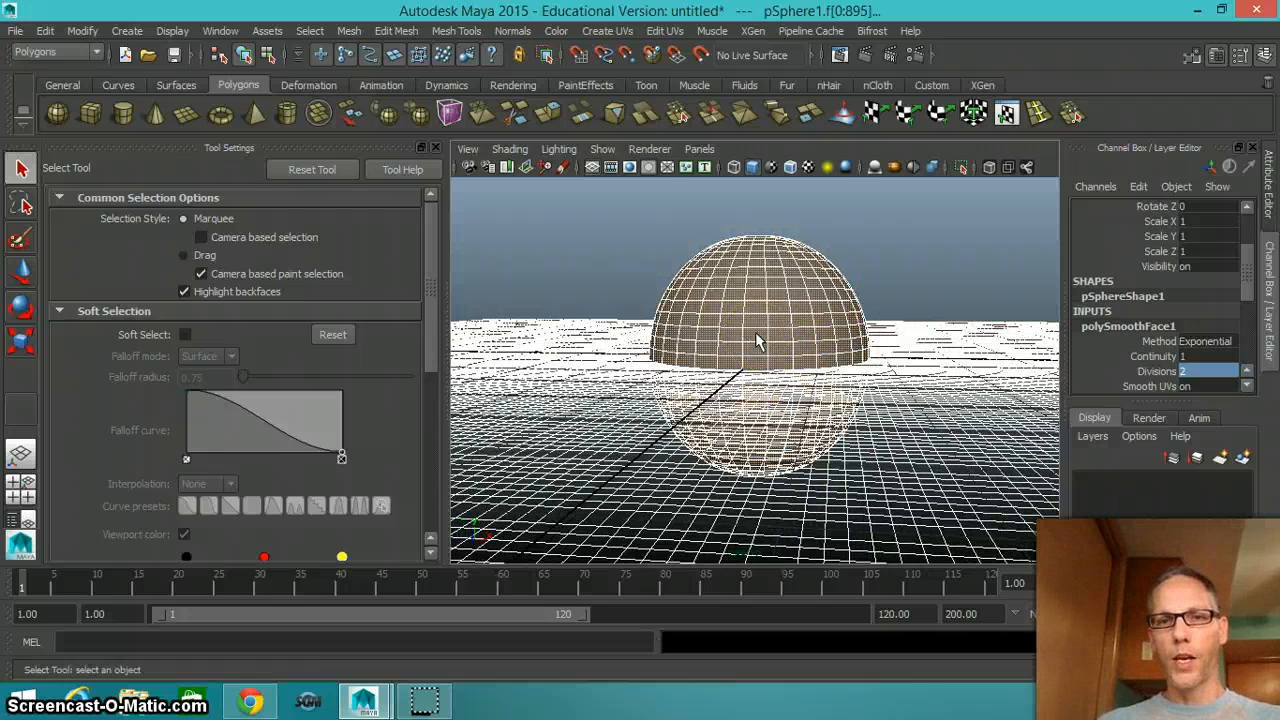
scroll(755, 344, "up", 3)
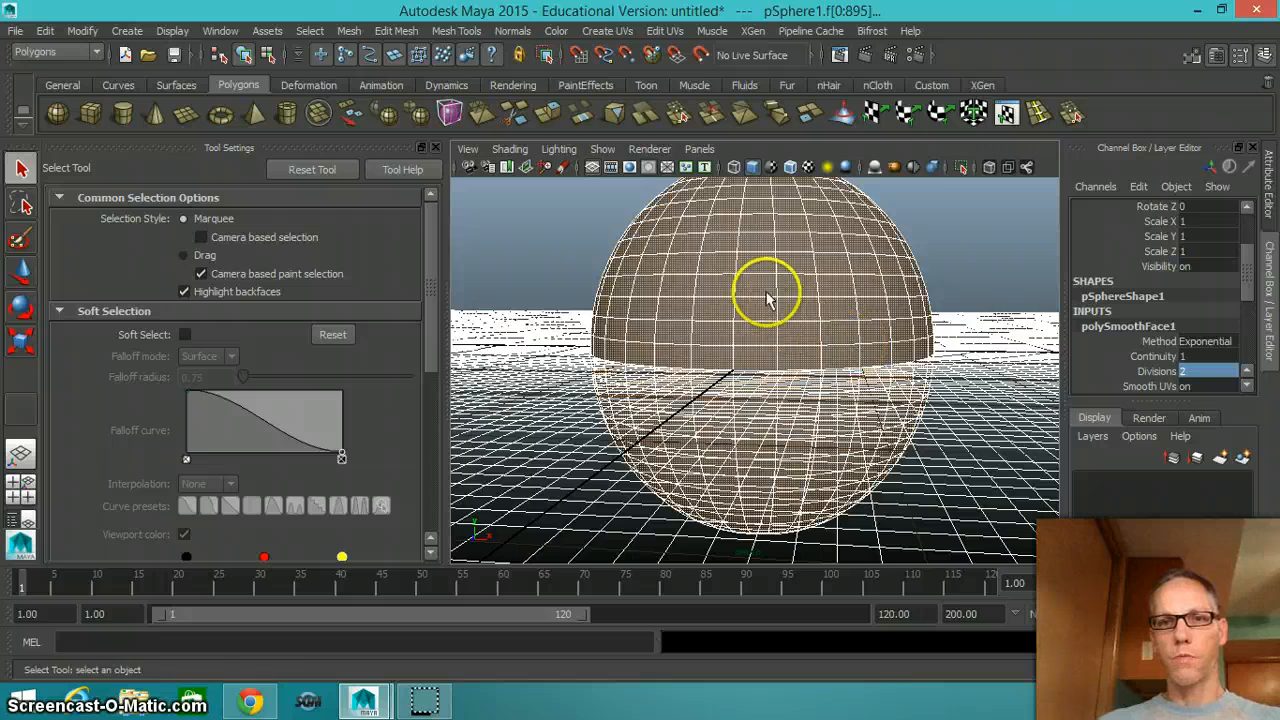
mouse_move(820, 333)
left_mouse_down("alt")
mouse_move(840, 412)
mouse_move(832, 341)
left_mouse_up("alt")
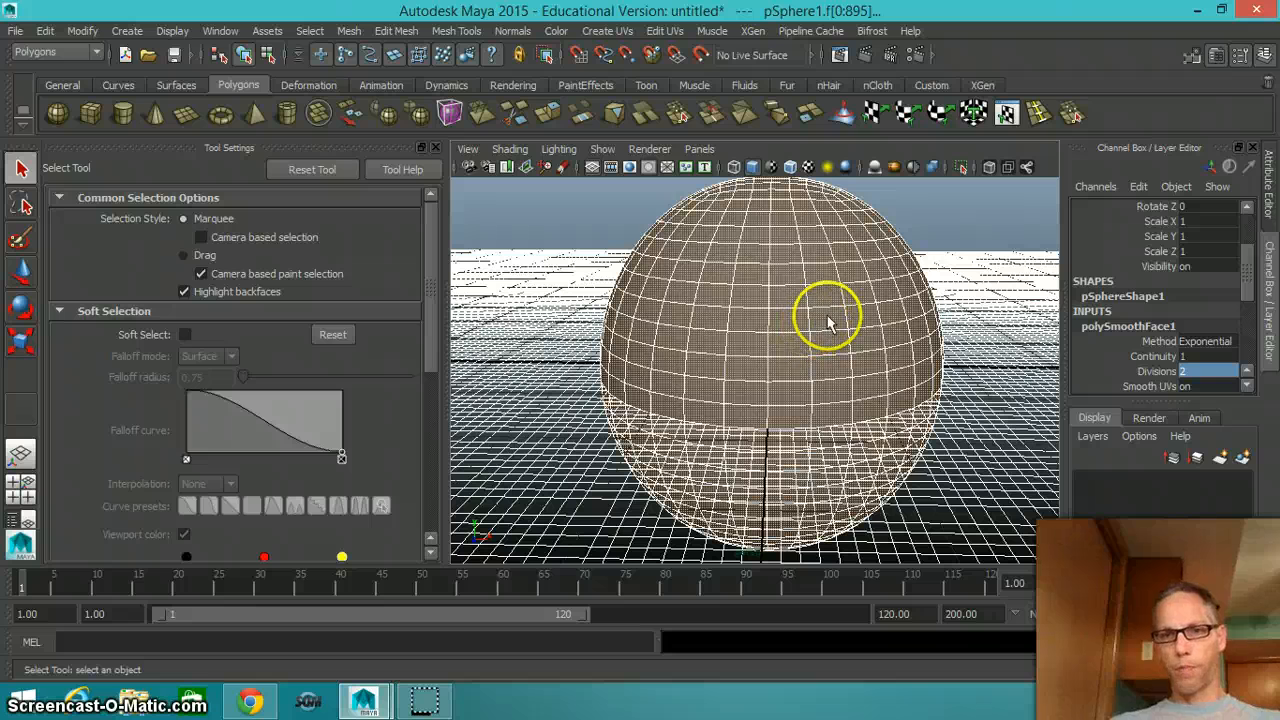
Step: In face mode, delete two blocks of two by two faces on the sphere's upper front to open the eye holes
right_click(838, 322)
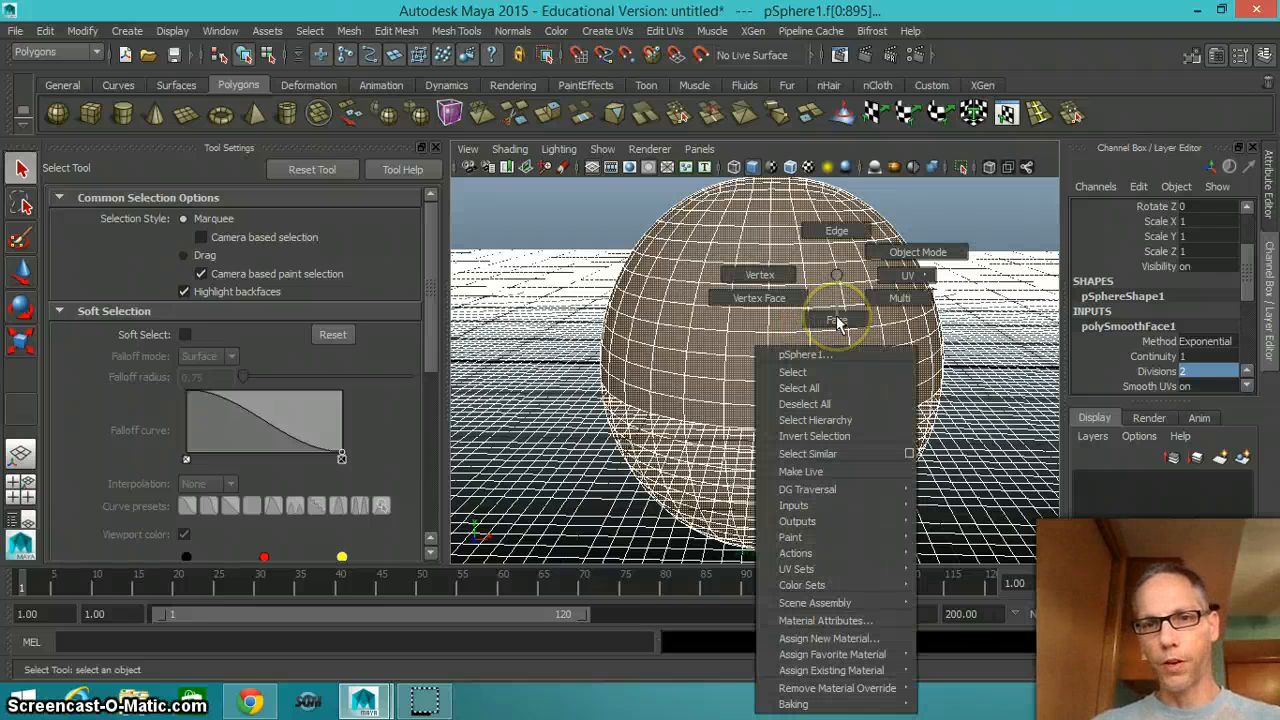
left_click(841, 323)
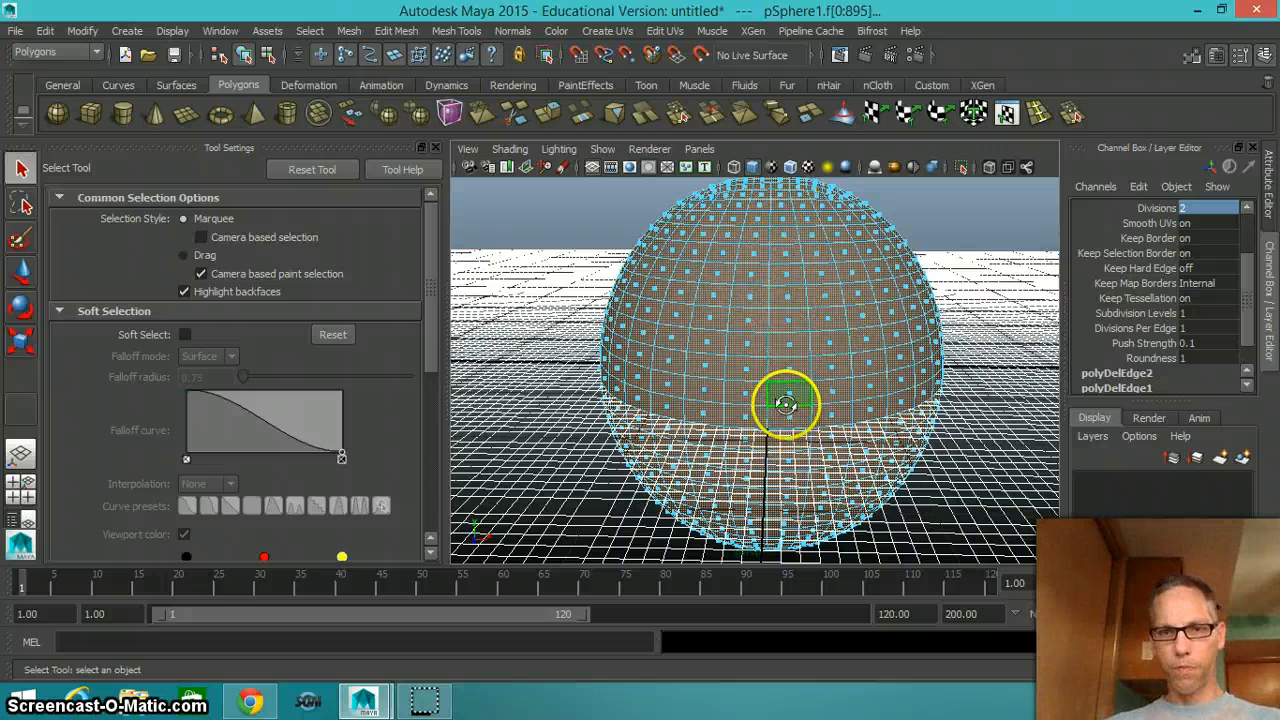
left_click_drag(786, 391, 789, 429, "alt")
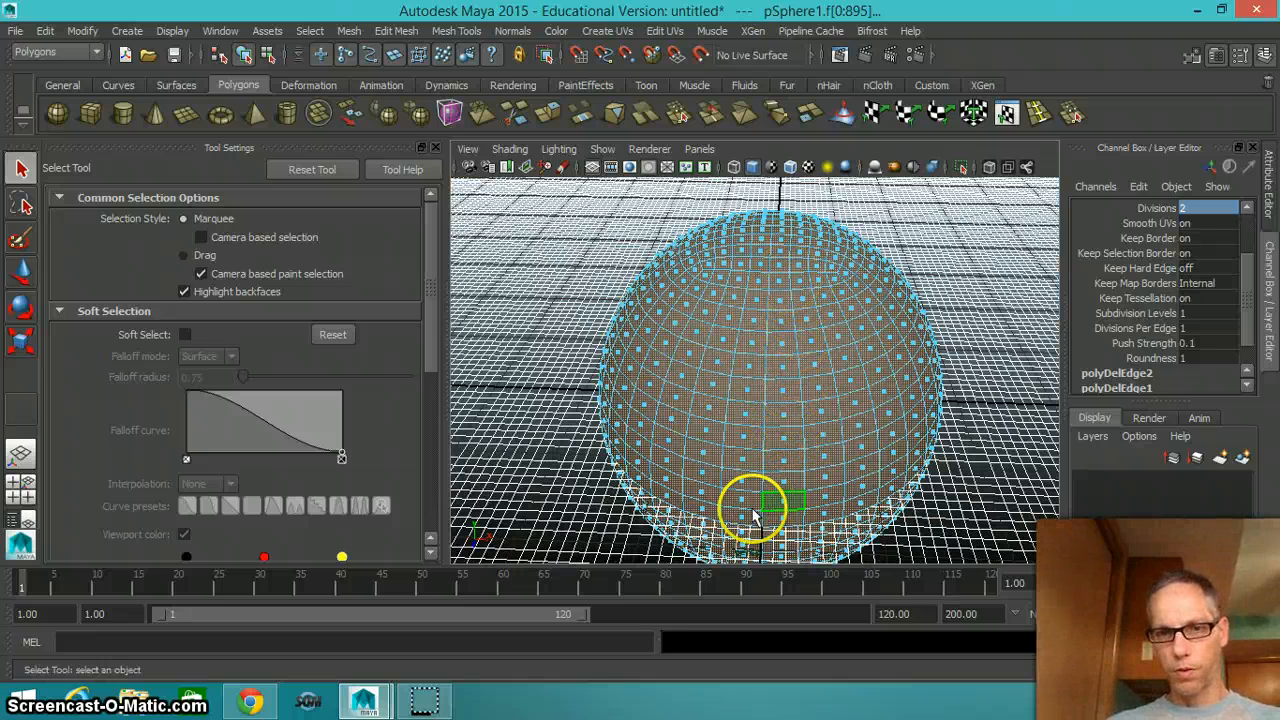
left_click(820, 460)
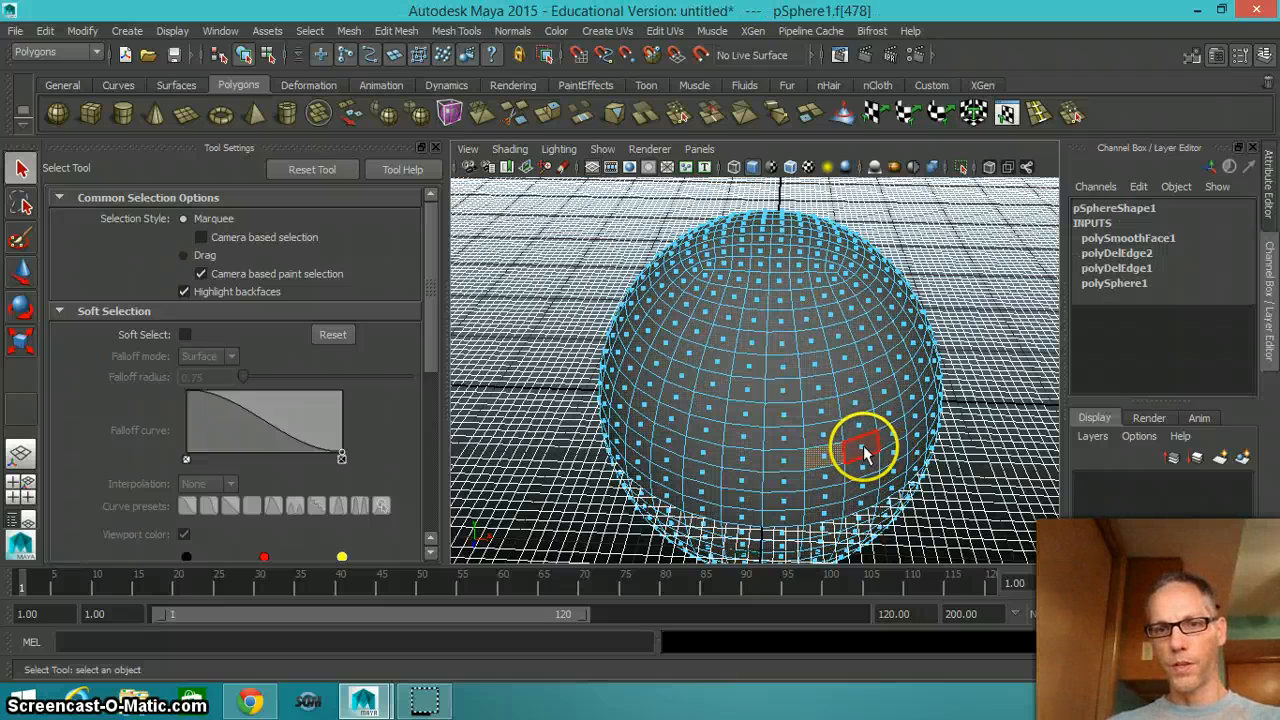
left_click(862, 477)
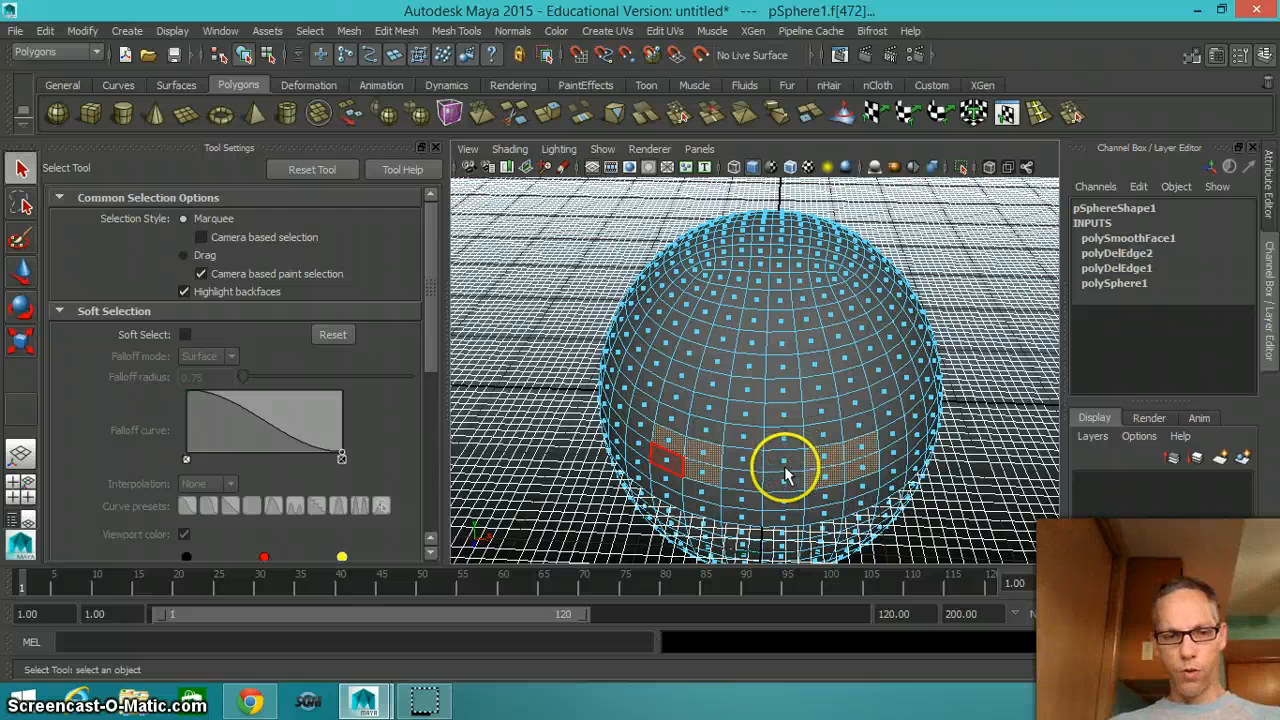
key("Delete")
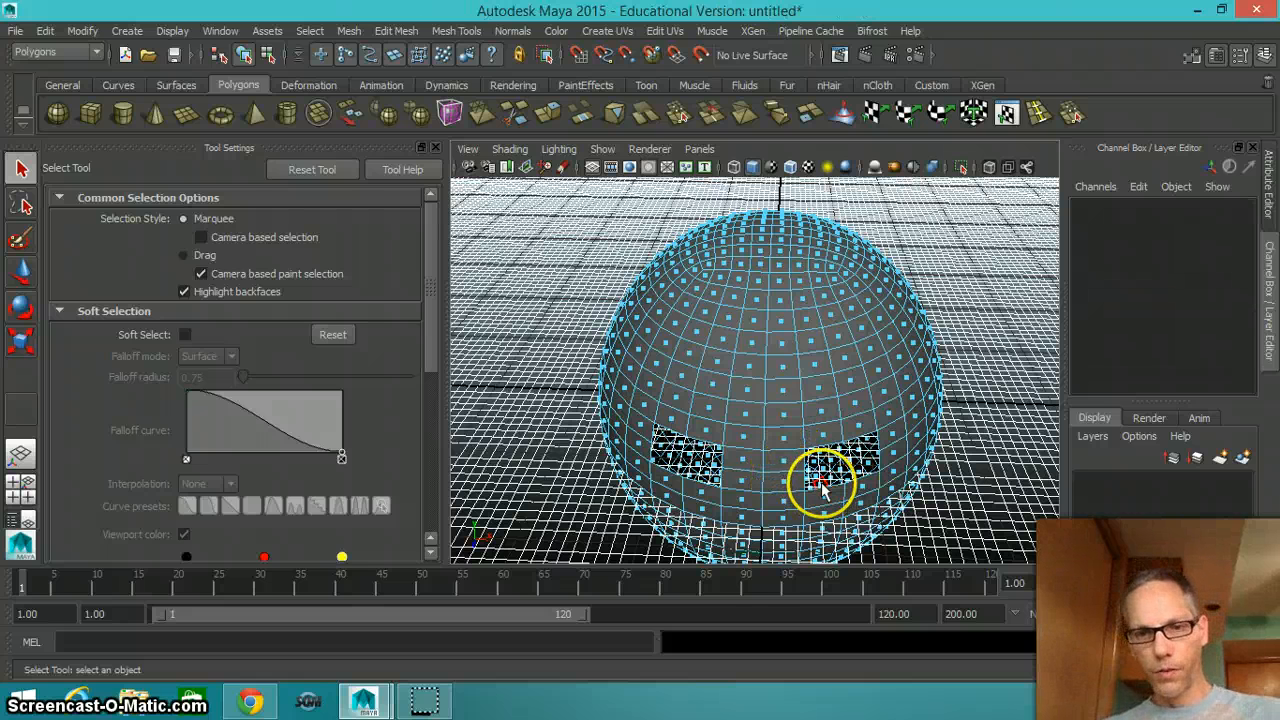
Step: Hide the grid and delete a block of faces two wide and three high, centred below the eye holes
left_click_drag(820, 487, 783, 443, "alt")
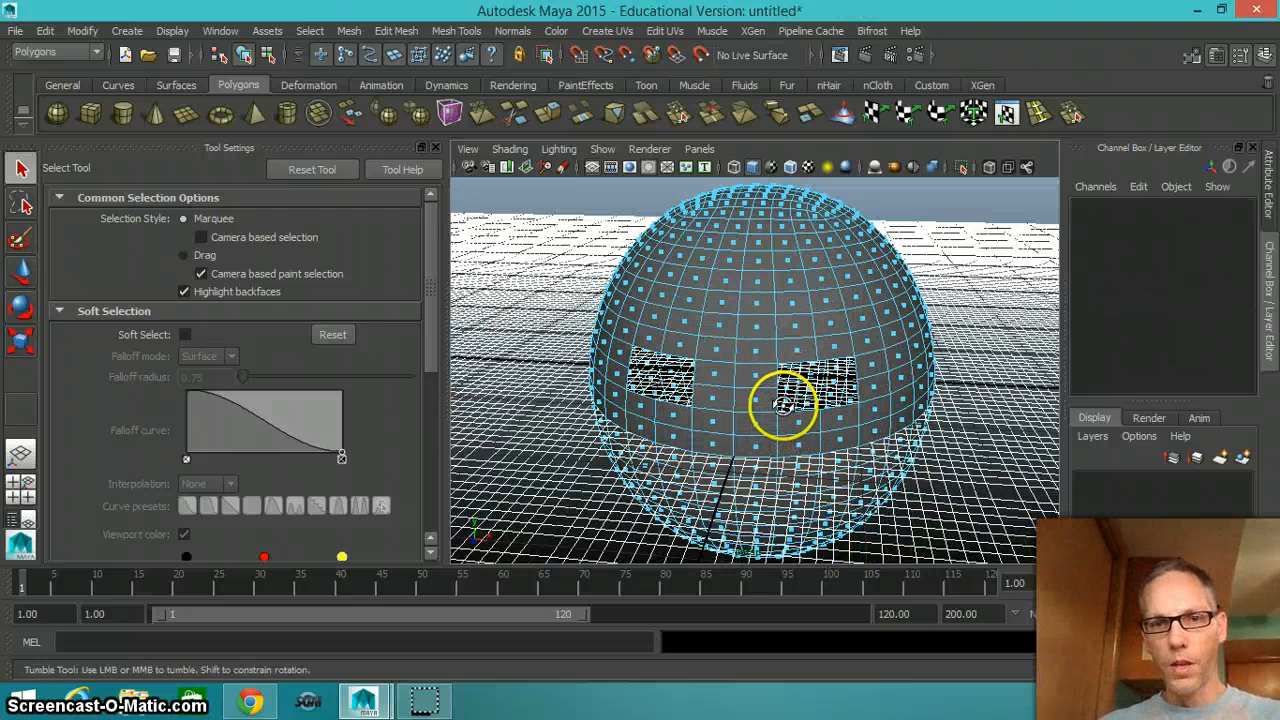
left_click_drag(800, 394, 800, 425, "alt")
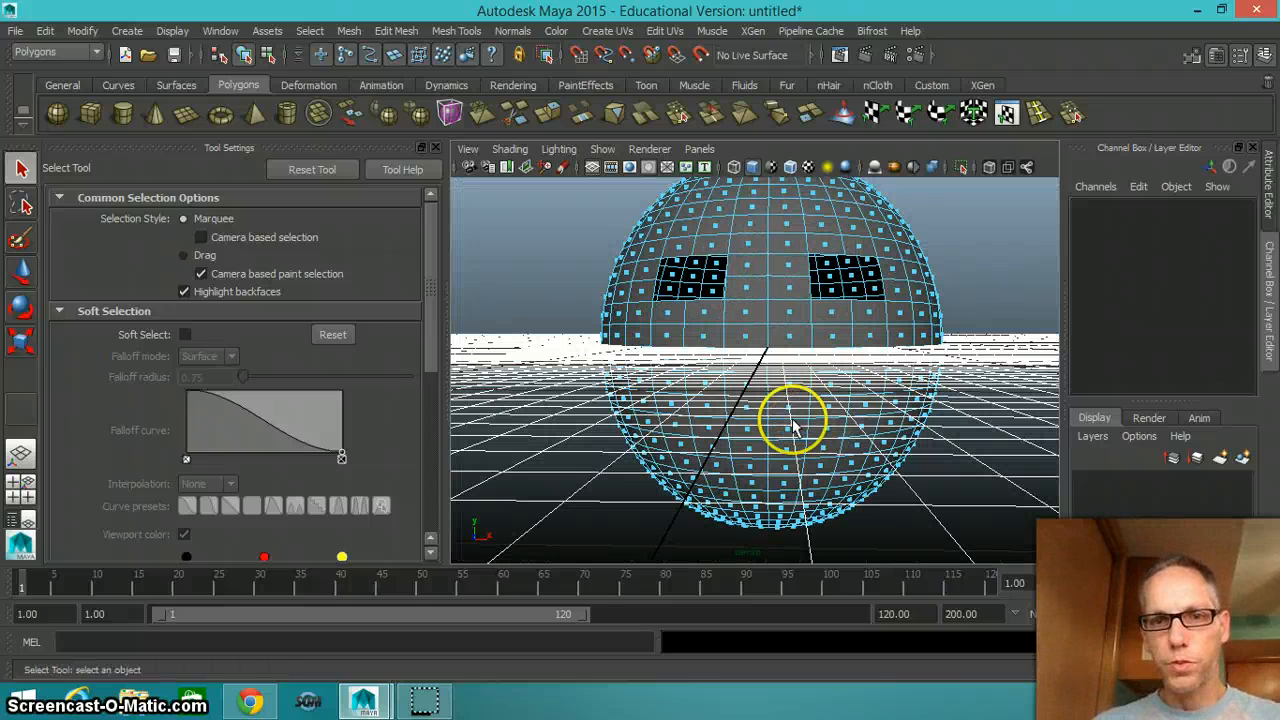
left_click(746, 340)
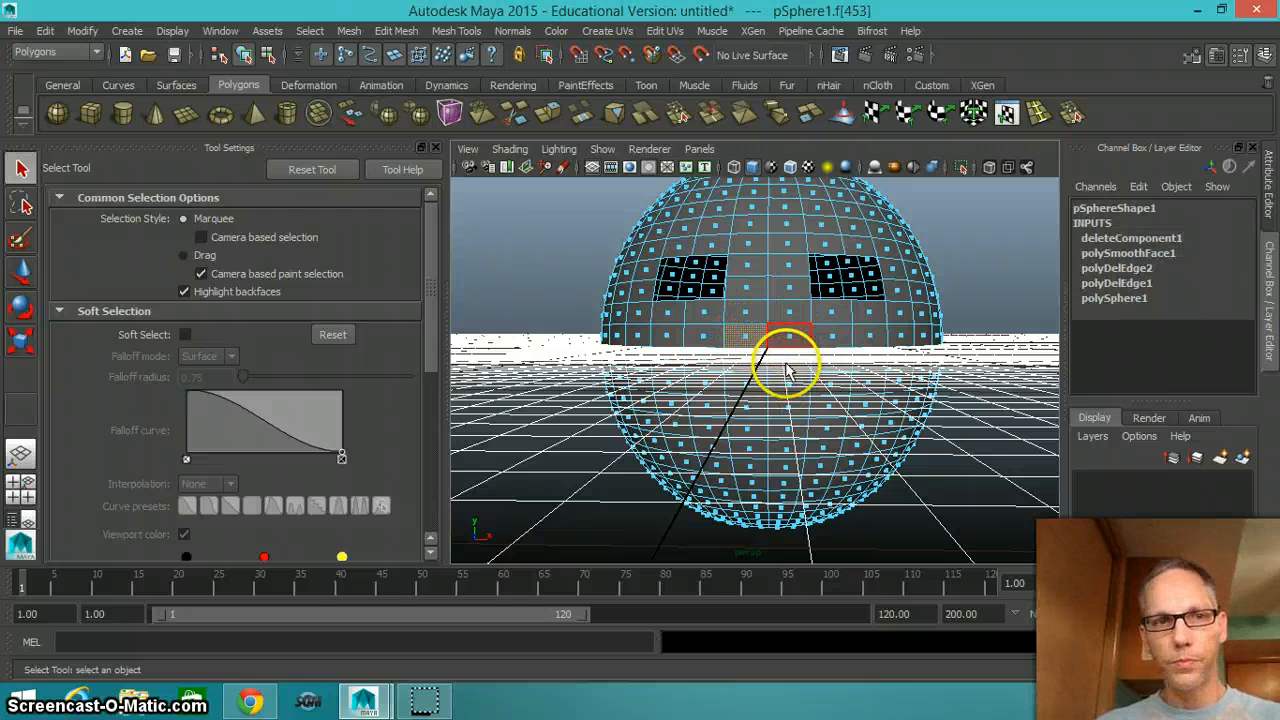
left_click(172, 31)
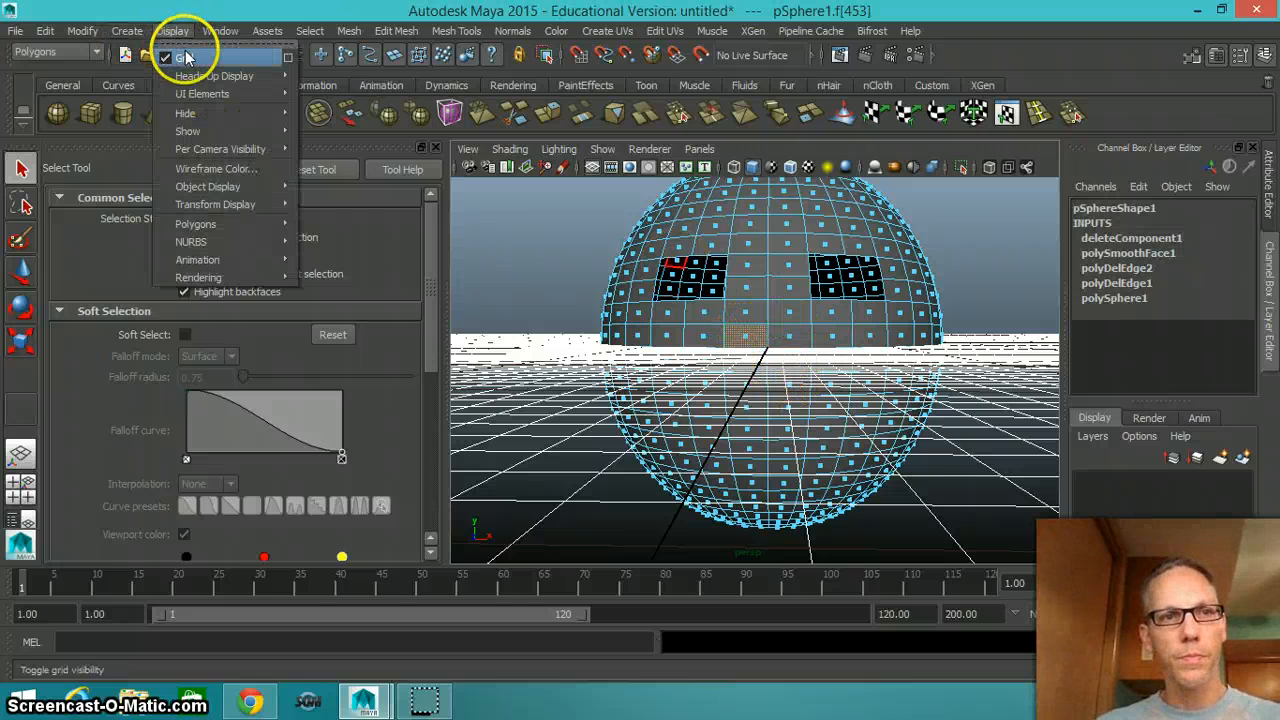
left_click(200, 48)
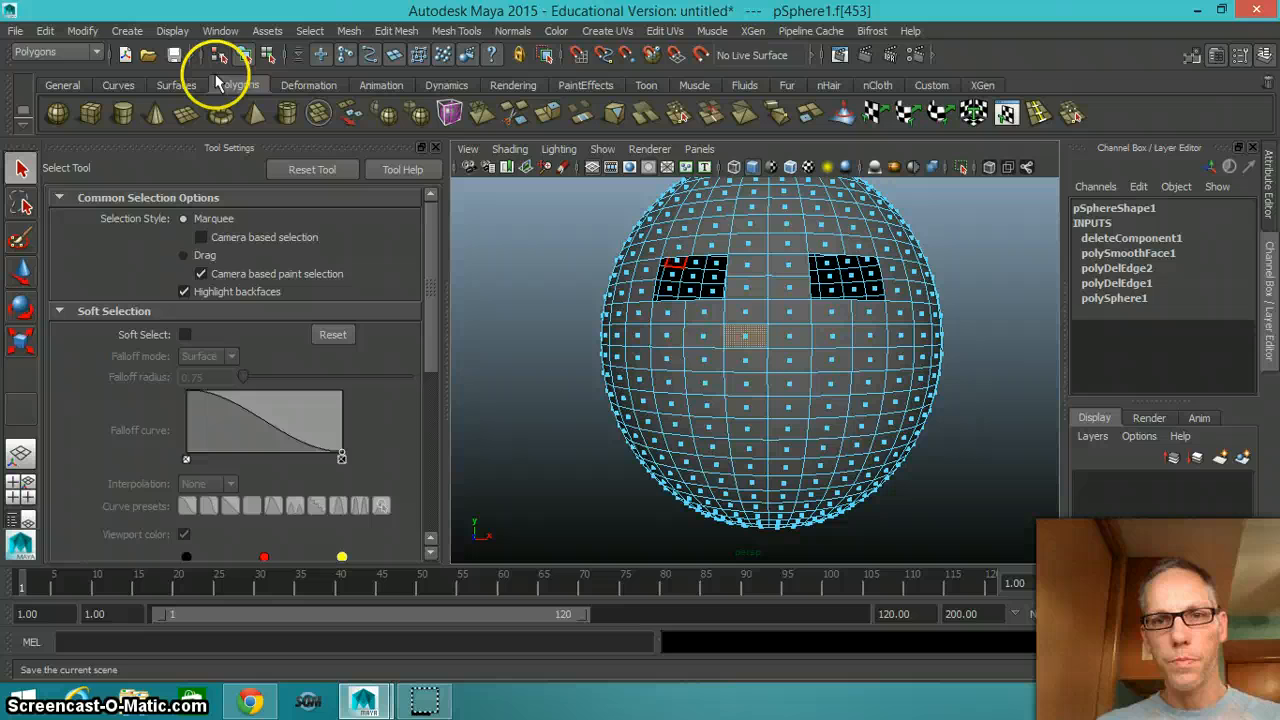
left_click(788, 340, "shift")
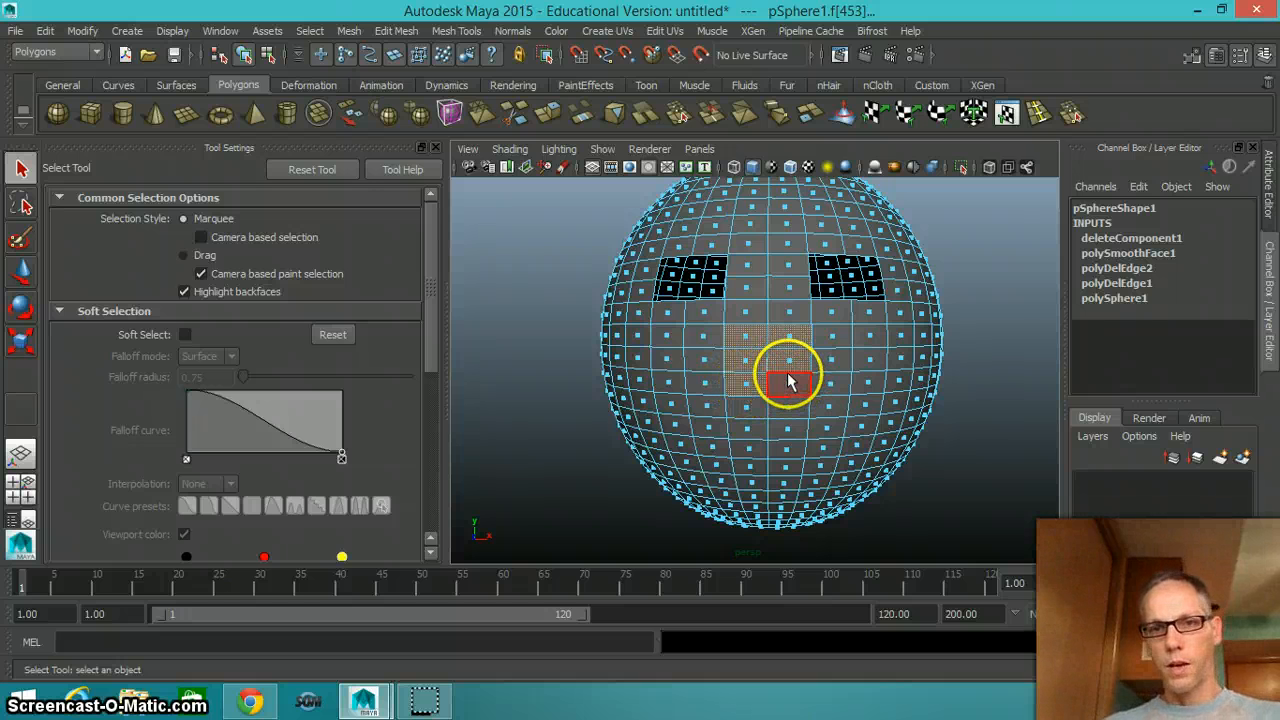
key("Delete")
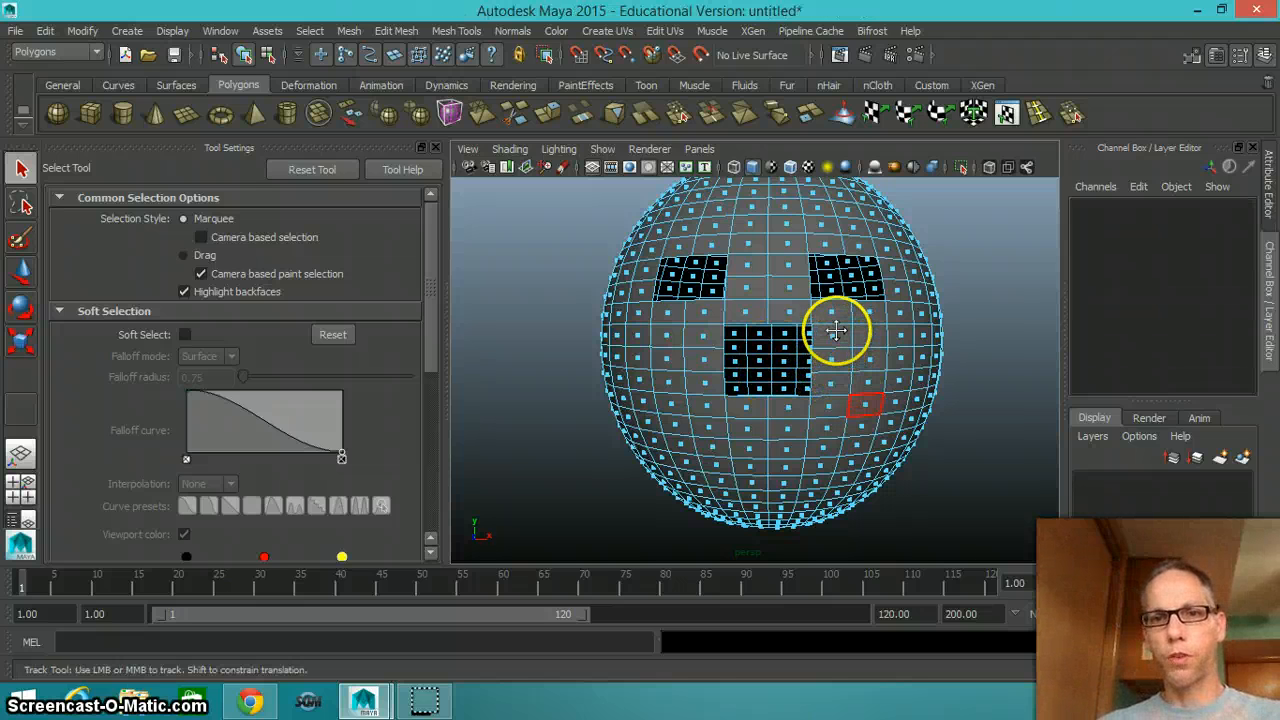
Step: Paint-select a band of faces for the mouth below the nose hole, using the Paint Selection Tool with an upper radius of 0.1453
left_click_drag(836, 327, 836, 331)
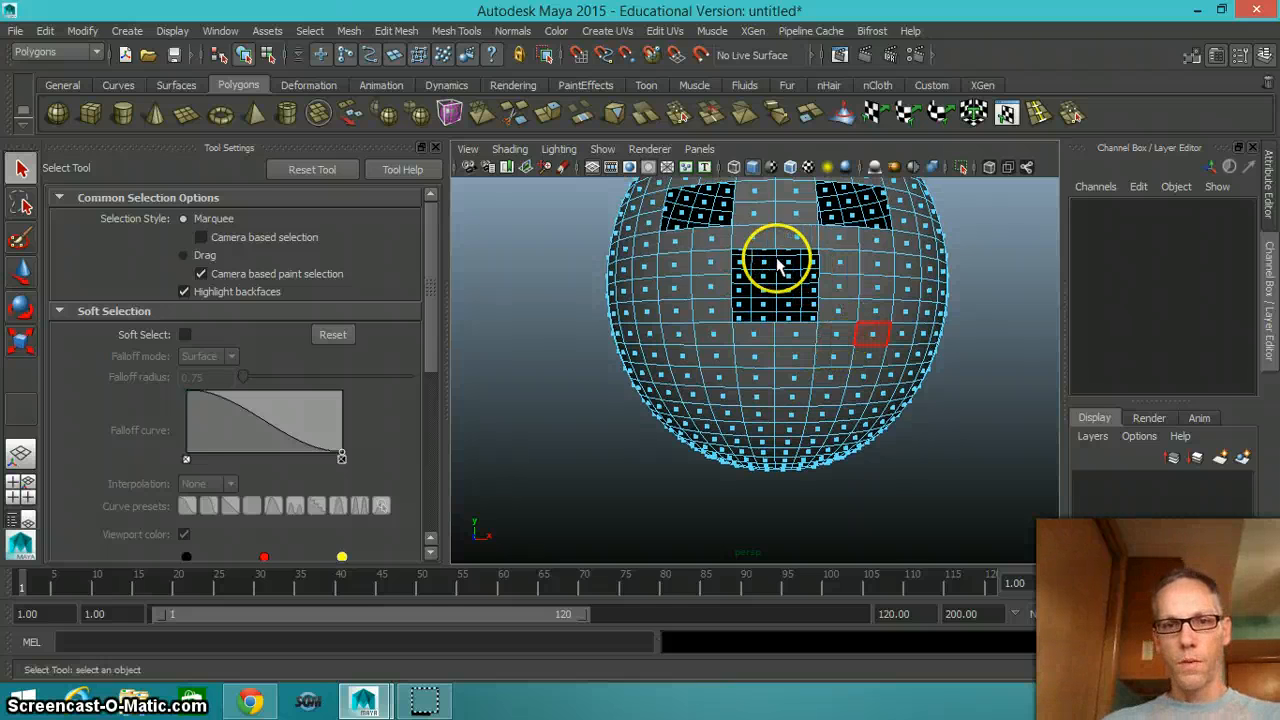
left_click(756, 378)
left_click(796, 382, "shift")
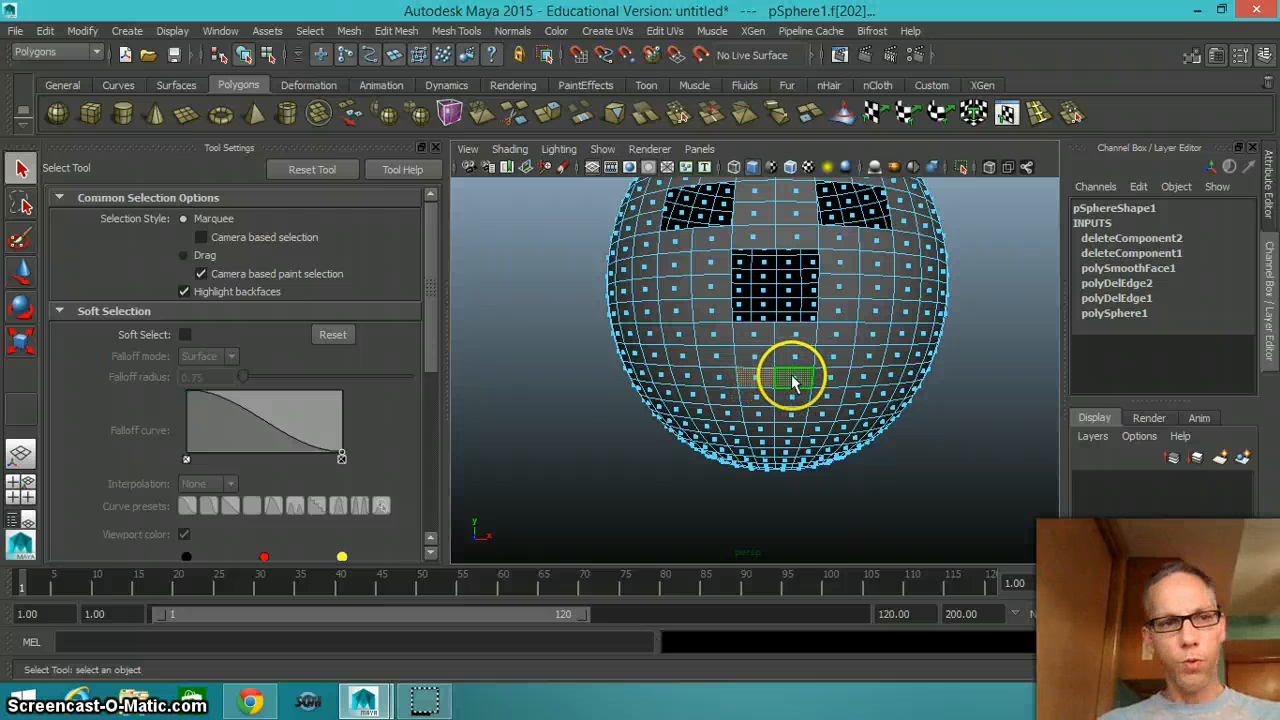
left_click(20, 240)
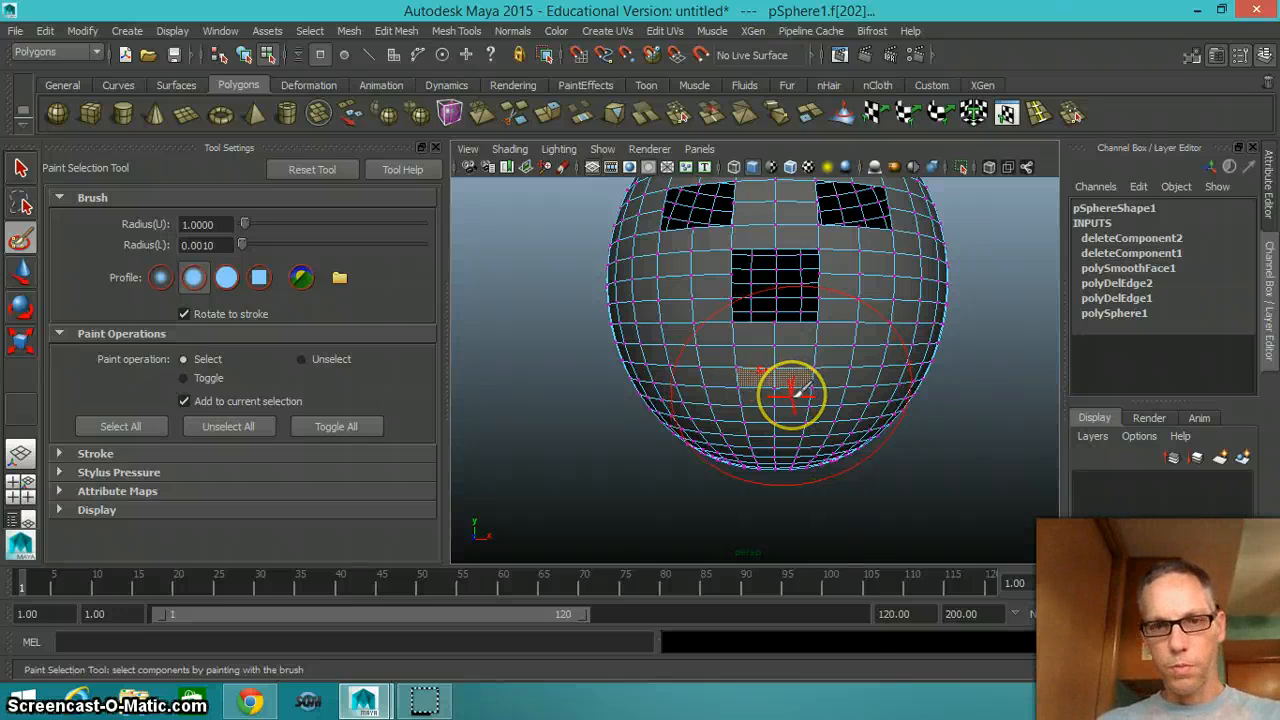
right_click_drag(792, 393, 791, 312)
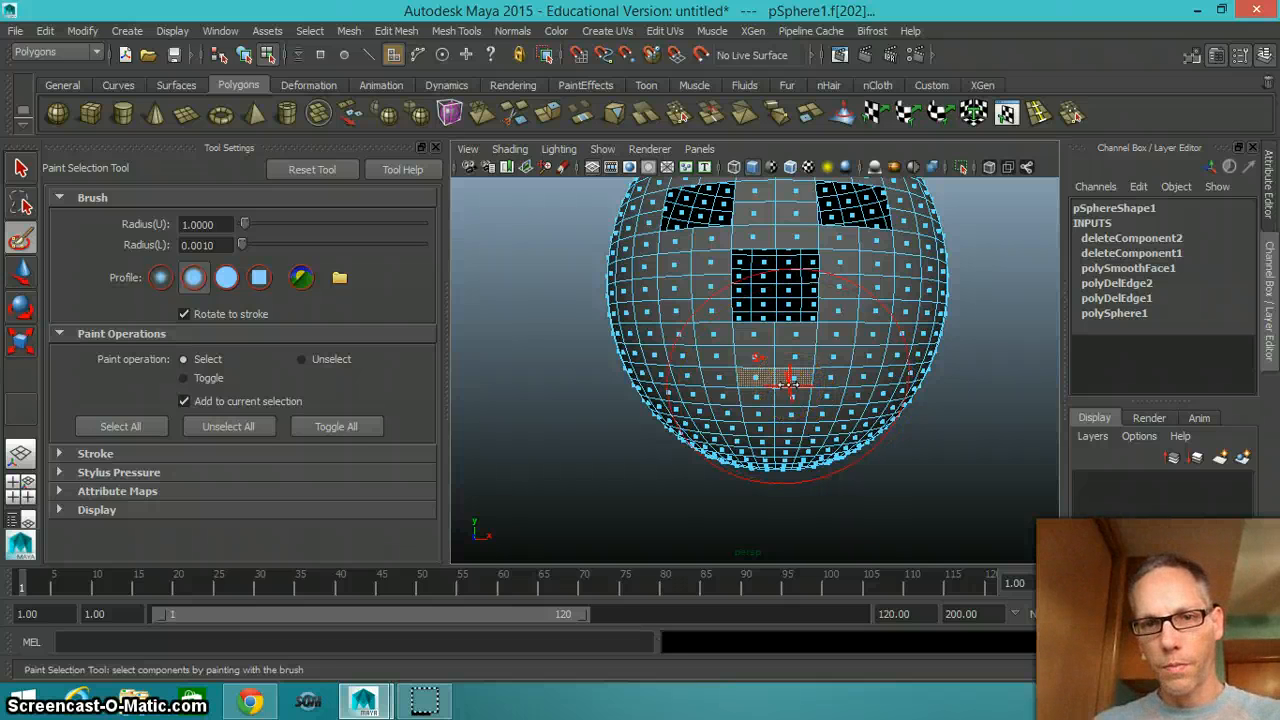
mouse_move(775, 384)
left_mouse_down()
mouse_move(732, 381)
mouse_move(793, 378)
left_mouse_up()
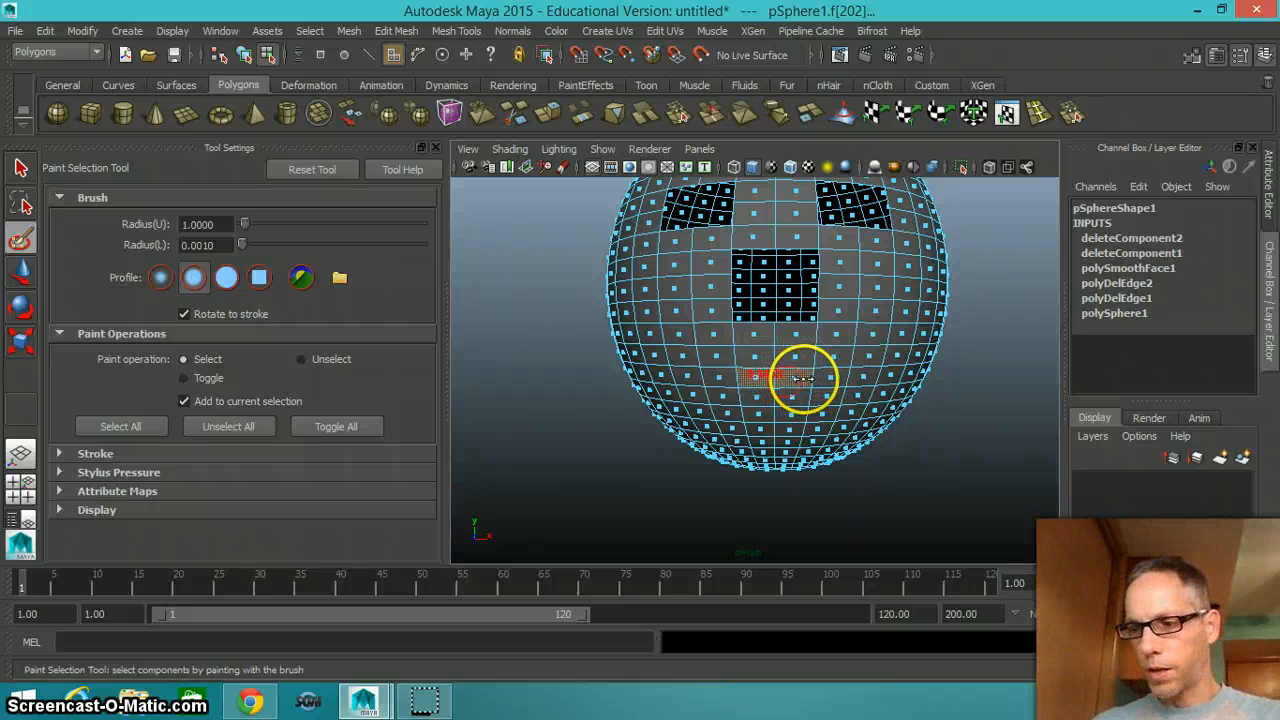
mouse_move(803, 378)
left_mouse_down()
mouse_move(762, 393)
mouse_move(632, 334)
mouse_move(678, 360)
mouse_move(694, 392)
mouse_move(714, 386)
mouse_move(744, 414)
mouse_move(800, 414)
mouse_move(829, 391)
mouse_move(831, 360)
mouse_move(868, 360)
mouse_move(866, 382)
mouse_move(902, 338)
mouse_move(846, 406)
mouse_move(808, 414)
mouse_move(817, 391)
mouse_move(779, 398)
left_mouse_up()
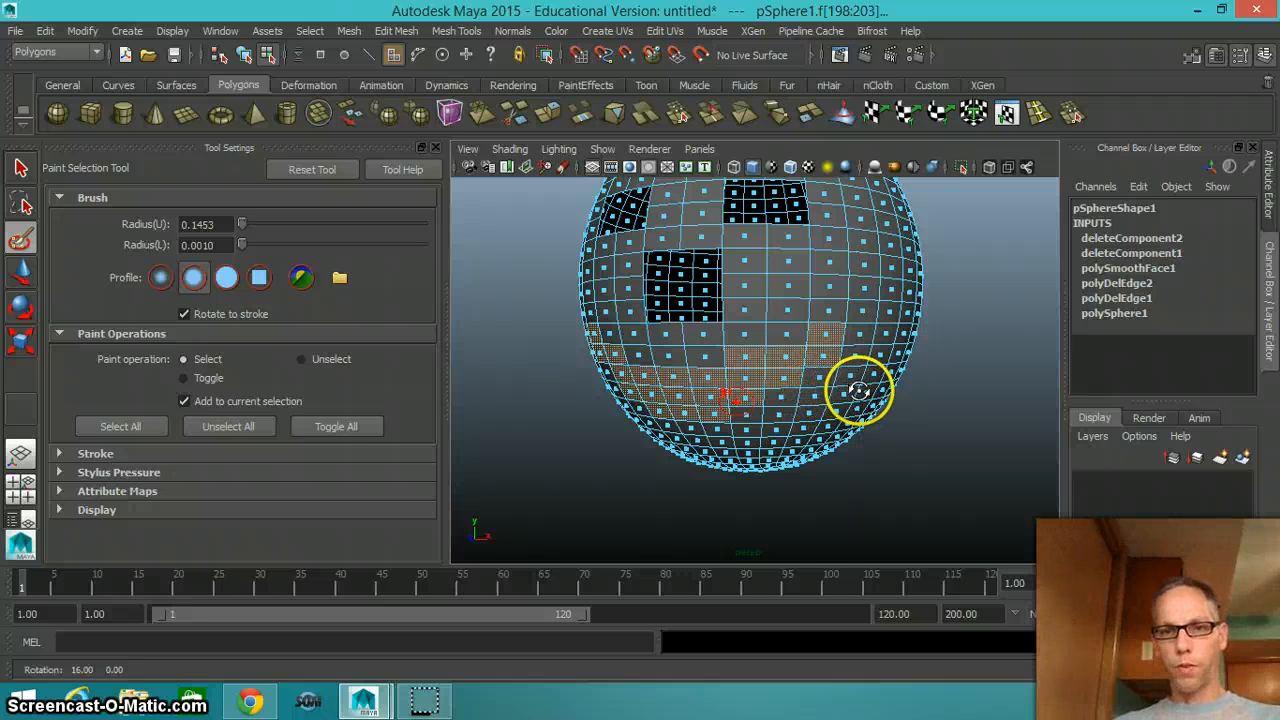
Step: Deselect the stray raised faces at both ends of the painted mouth band to even out its upper edge
left_click_drag(865, 390, 831, 386, "alt")
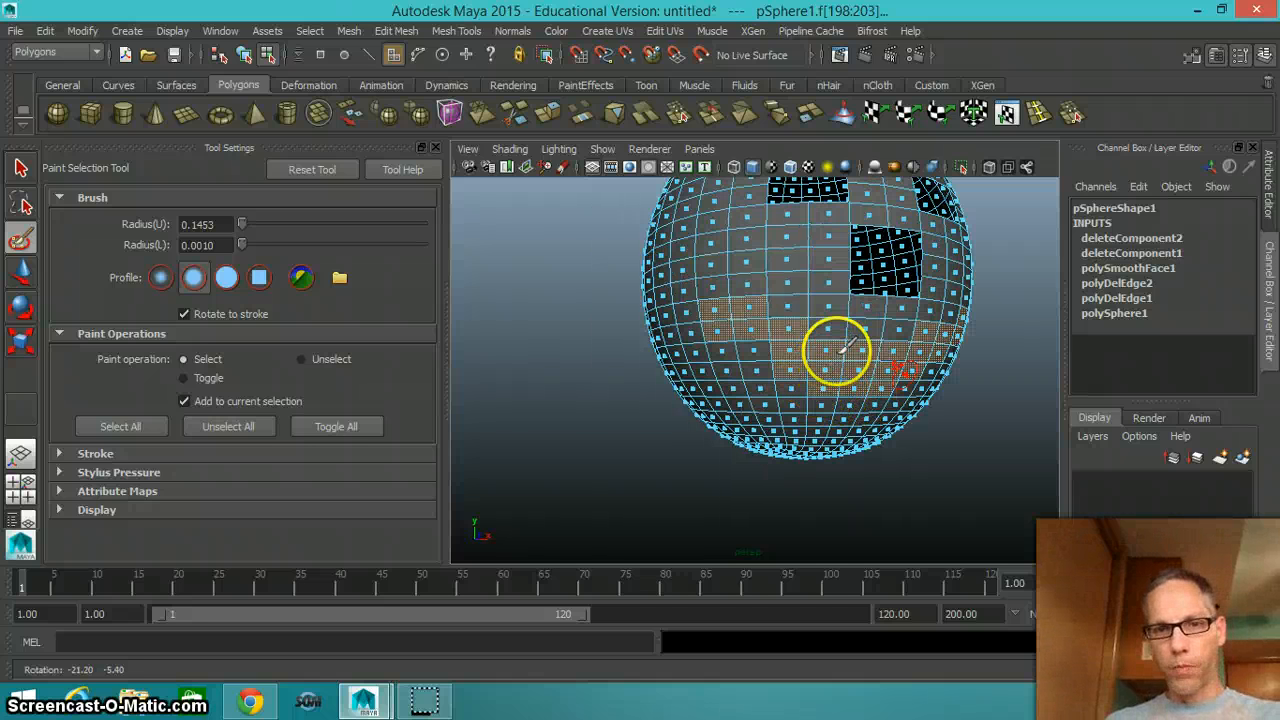
mouse_move(723, 300)
left_mouse_down()
mouse_move(733, 330)
mouse_move(757, 299)
mouse_move(759, 331)
left_mouse_up()
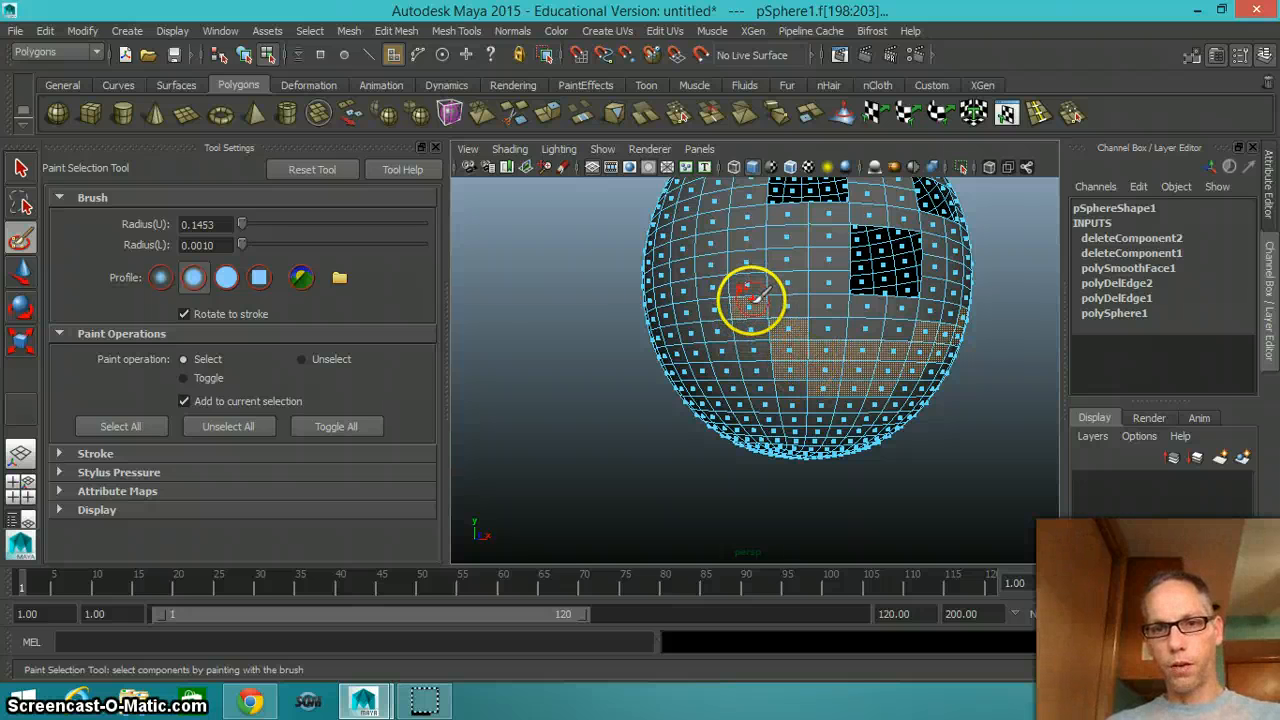
left_click_drag(820, 371, 766, 377, "alt")
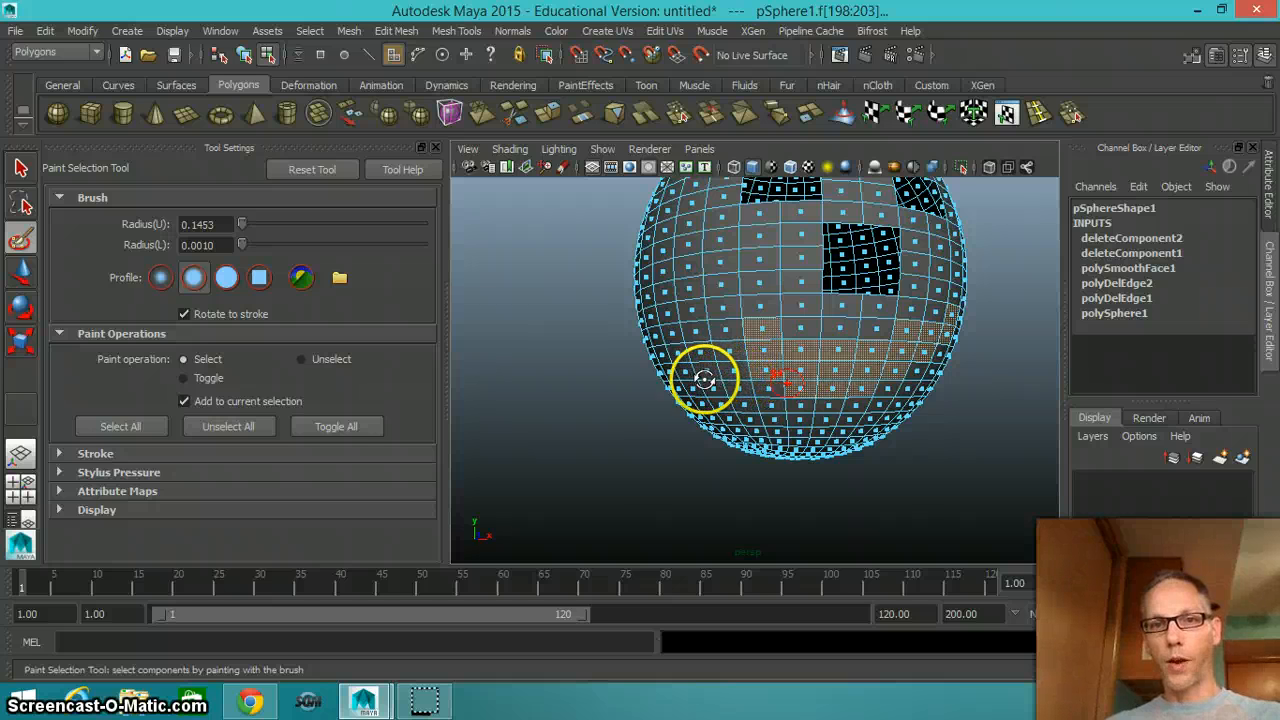
left_click_drag(695, 378, 886, 380, "alt")
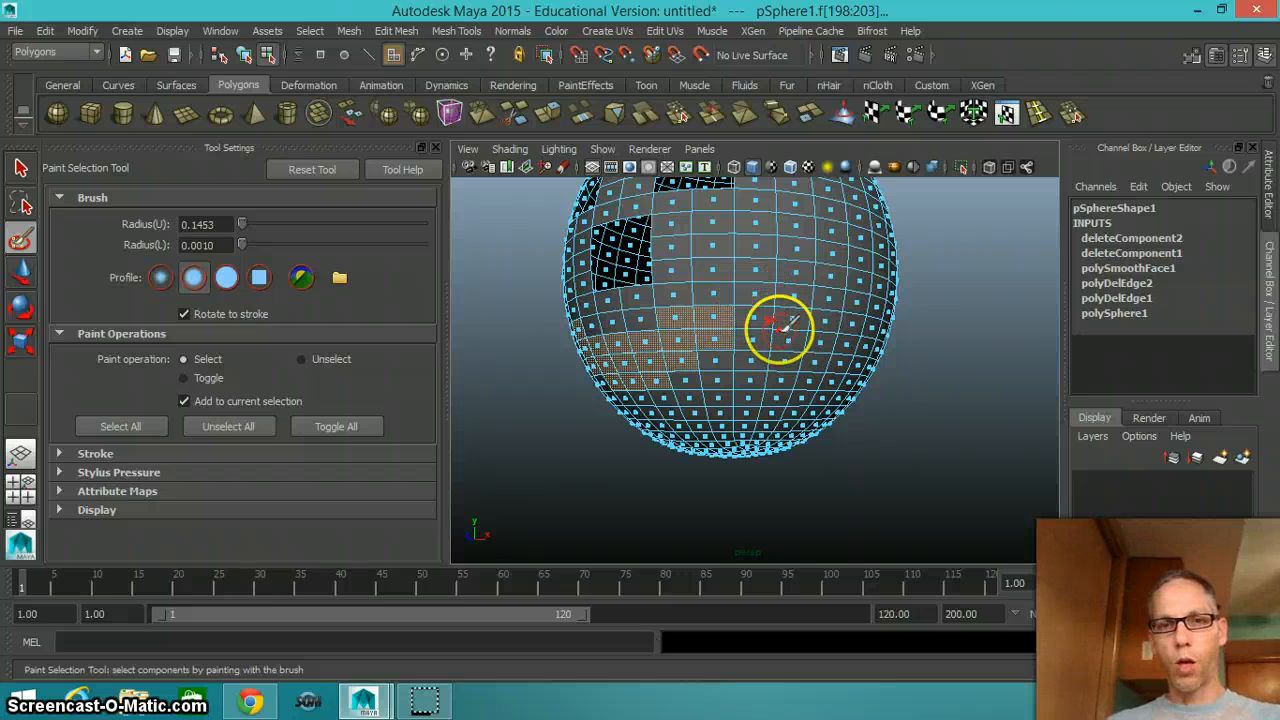
left_click_drag(793, 369, 804, 369, "alt")
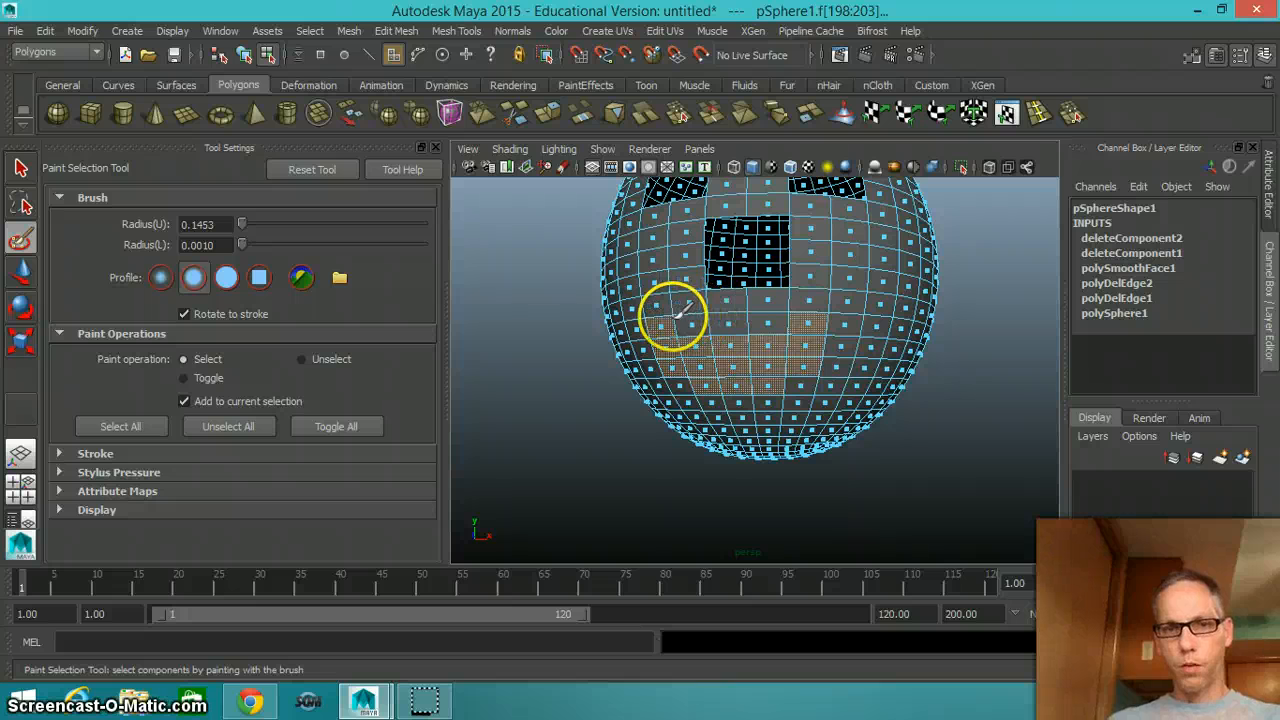
key("ctrl+z")
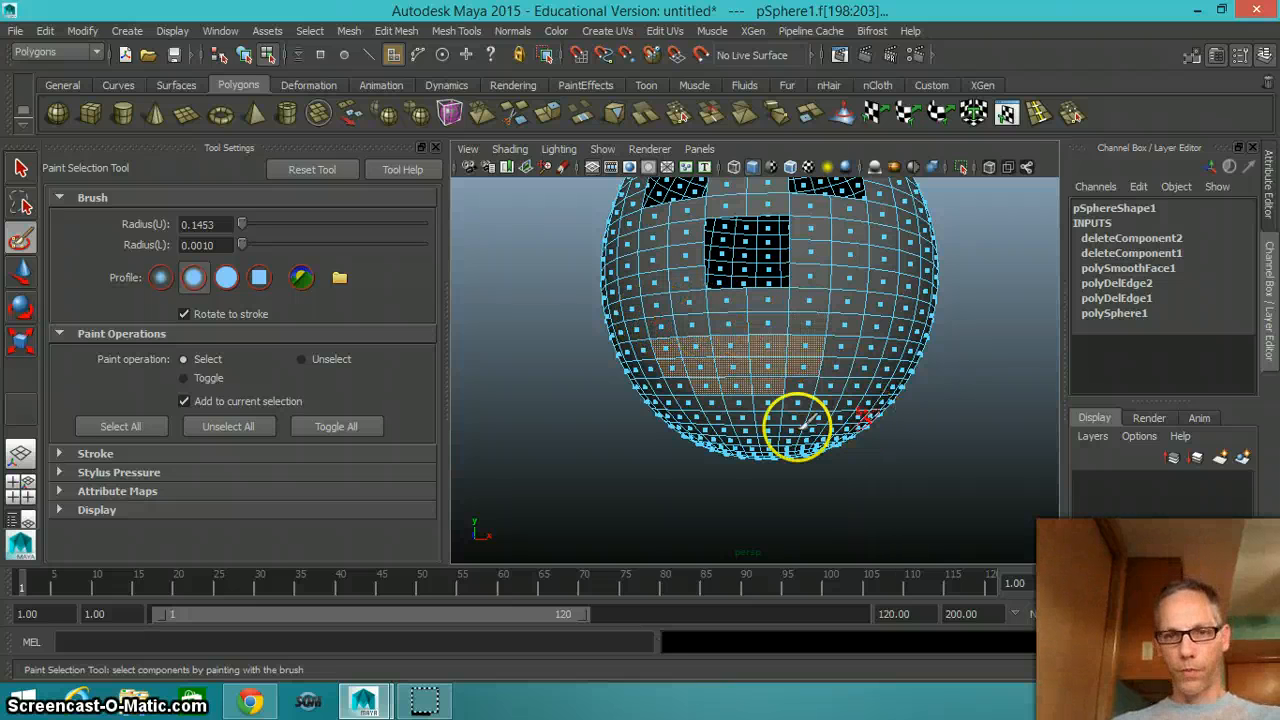
Step: Extend the painted selection to a wide, symmetrical mouth block below the nose hole and delete its faces
mouse_move(680, 385)
left_mouse_down()
mouse_move(686, 400)
mouse_move(809, 397)
mouse_move(836, 352)
mouse_move(866, 393)
mouse_move(860, 407)
mouse_move(786, 389)
mouse_move(800, 400)
mouse_move(725, 376)
mouse_move(766, 379)
left_mouse_up()
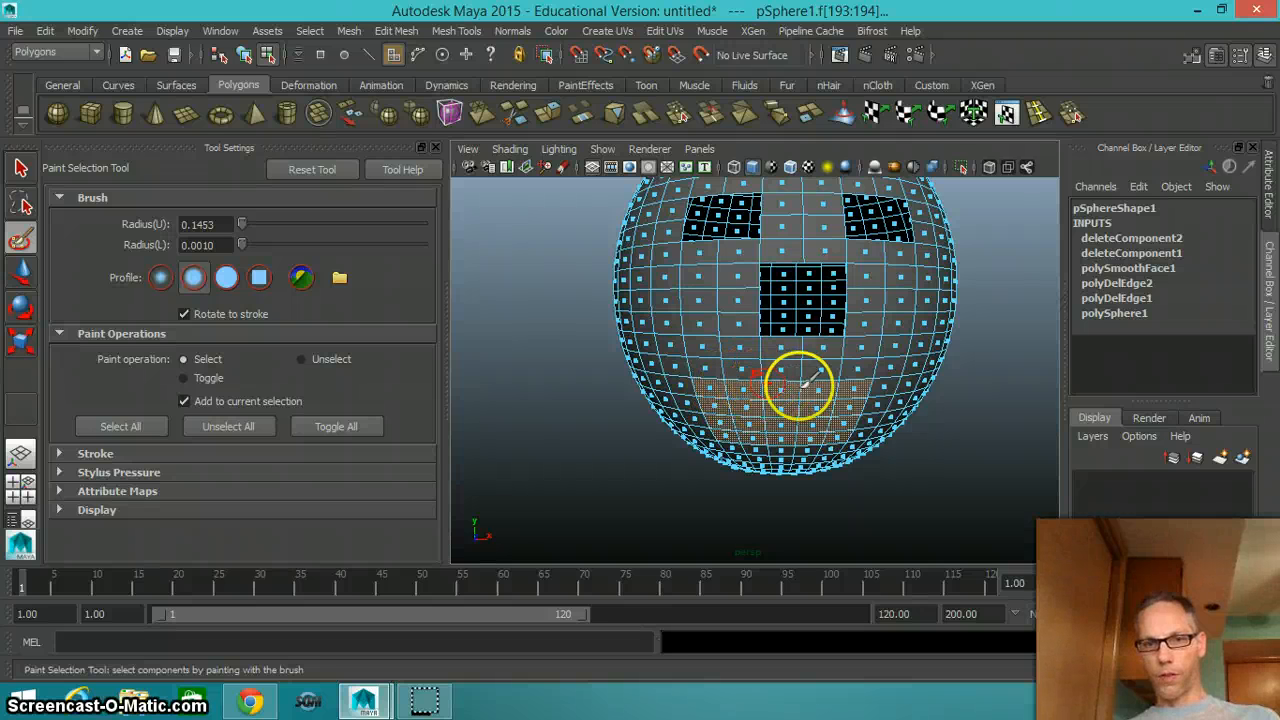
mouse_move(862, 386)
left_mouse_down()
mouse_move(886, 380)
mouse_move(862, 437)
mouse_move(851, 389)
left_mouse_up()
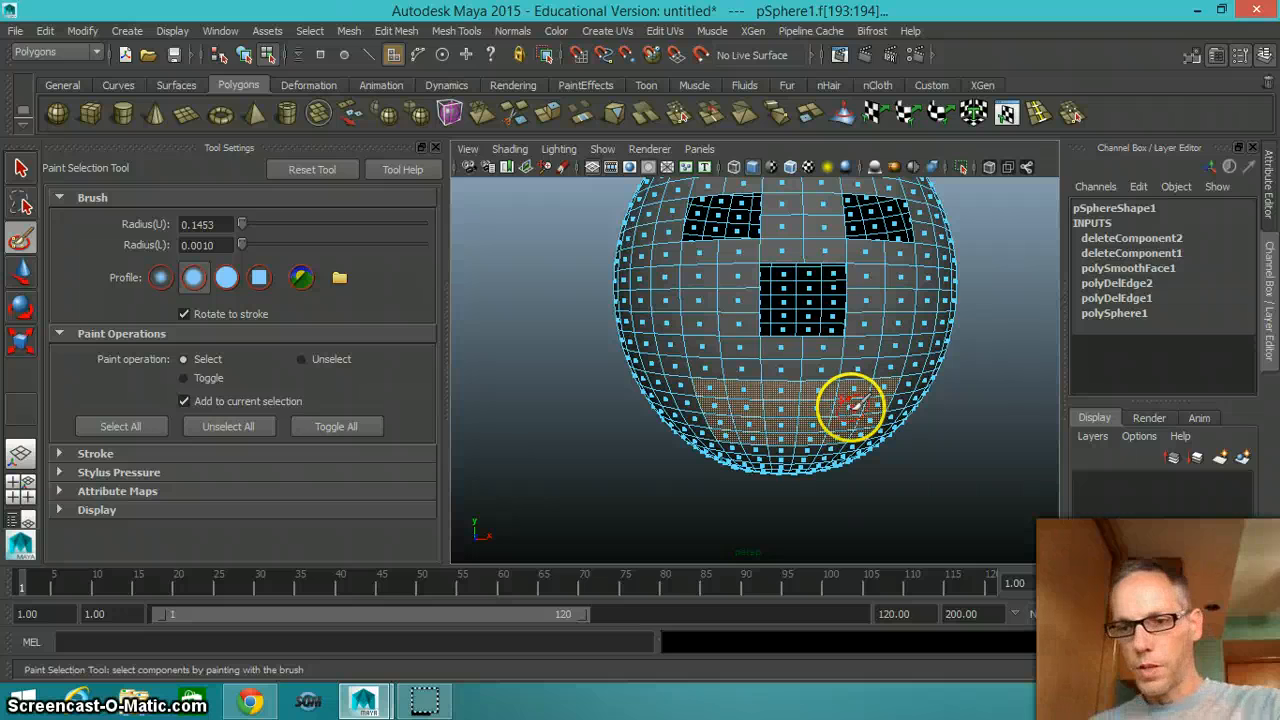
key("Delete")
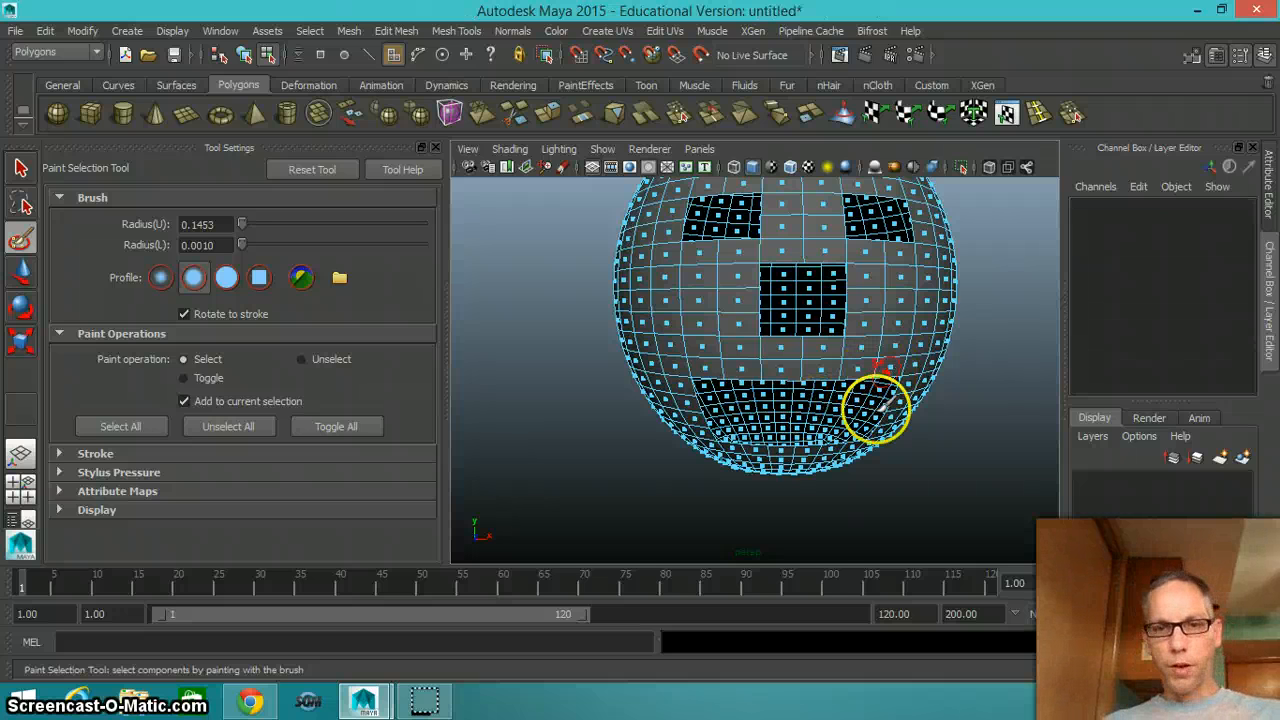
left_click_drag(870, 405, 818, 430, "alt")
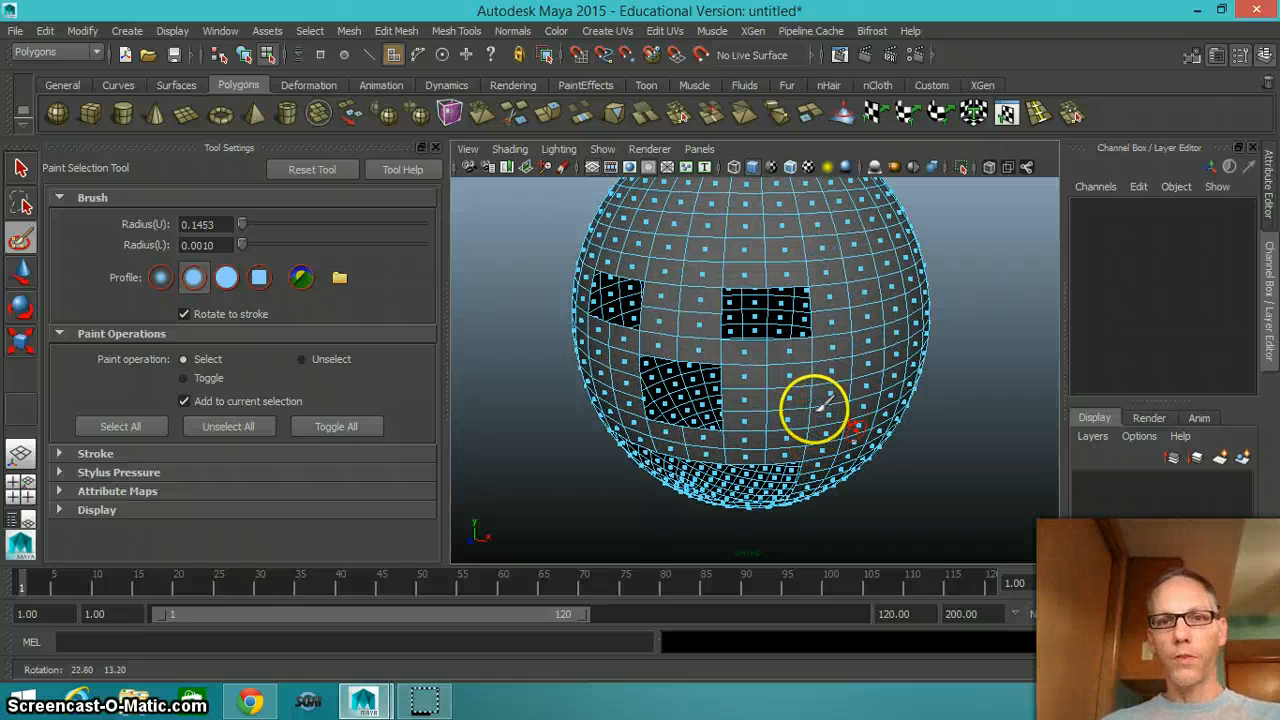
middle_click_drag(822, 434, 826, 430, "alt")
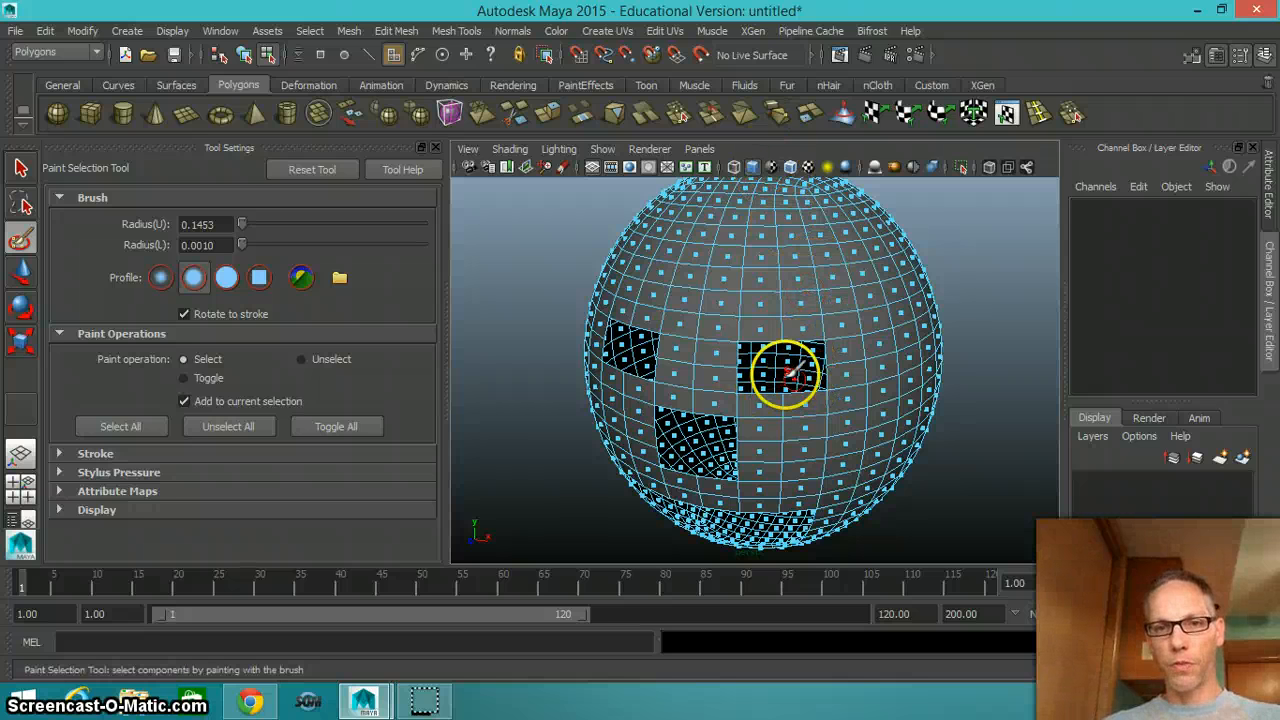
left_click_drag(800, 429, 870, 429, "alt")
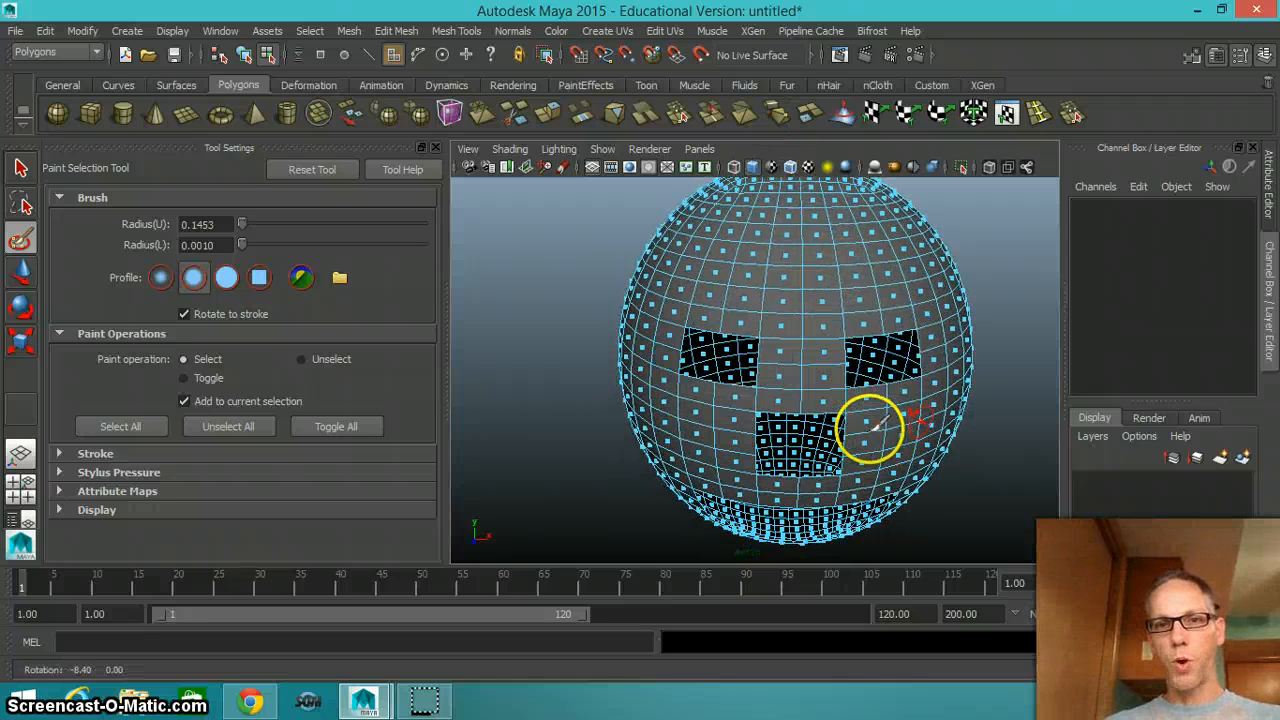
left_click_drag(840, 345, 828, 305, "alt")
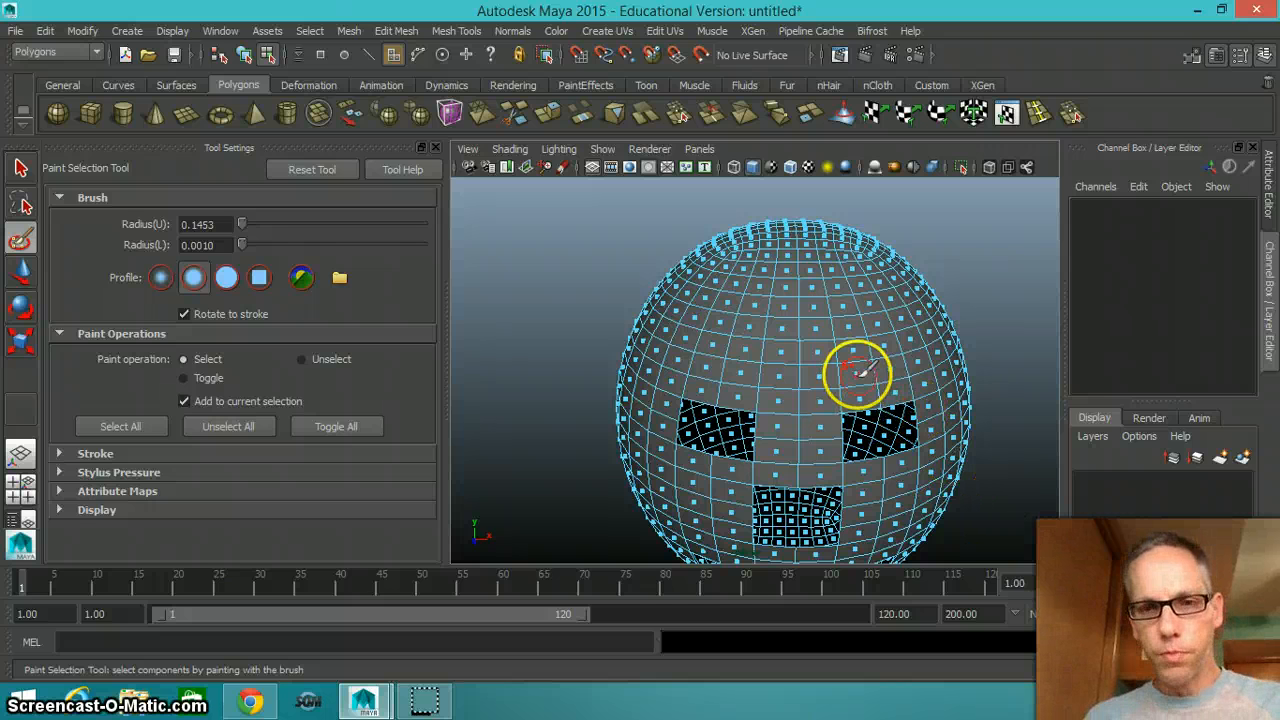
scroll(851, 368, "down", 3)
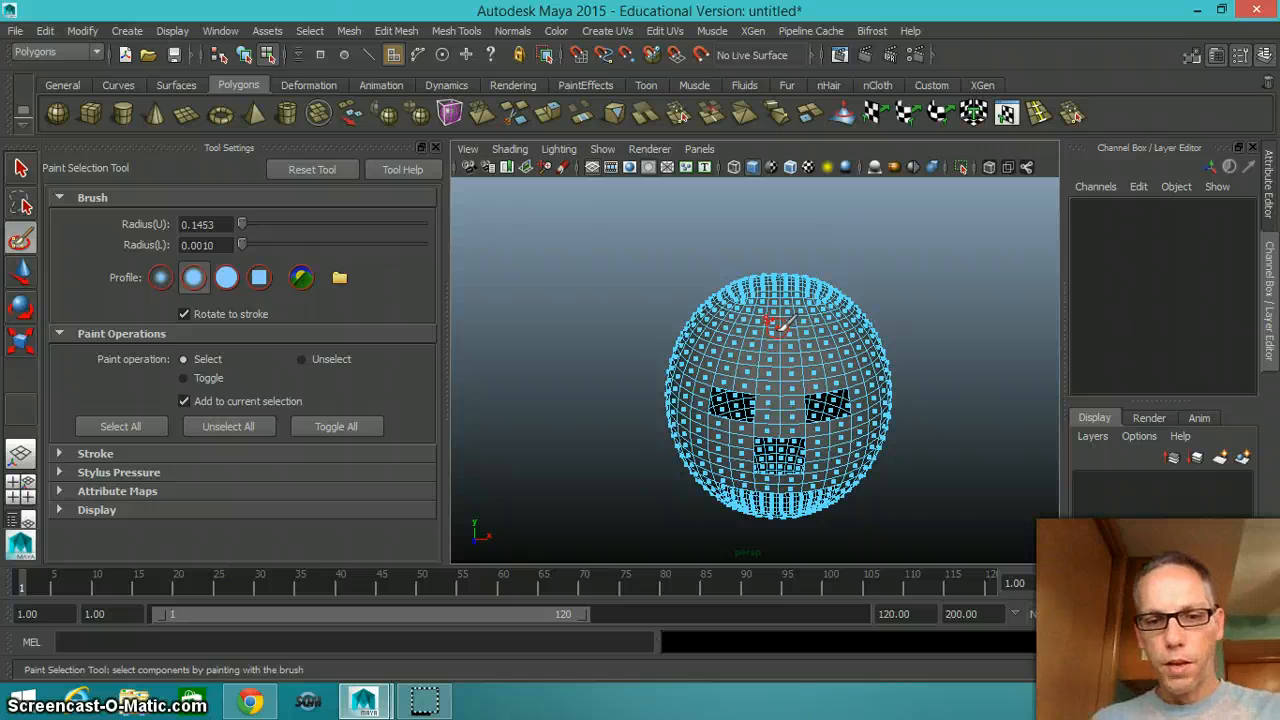
mouse_move(772, 321)
left_mouse_down()
mouse_move(812, 291)
mouse_move(774, 284)
left_mouse_up()
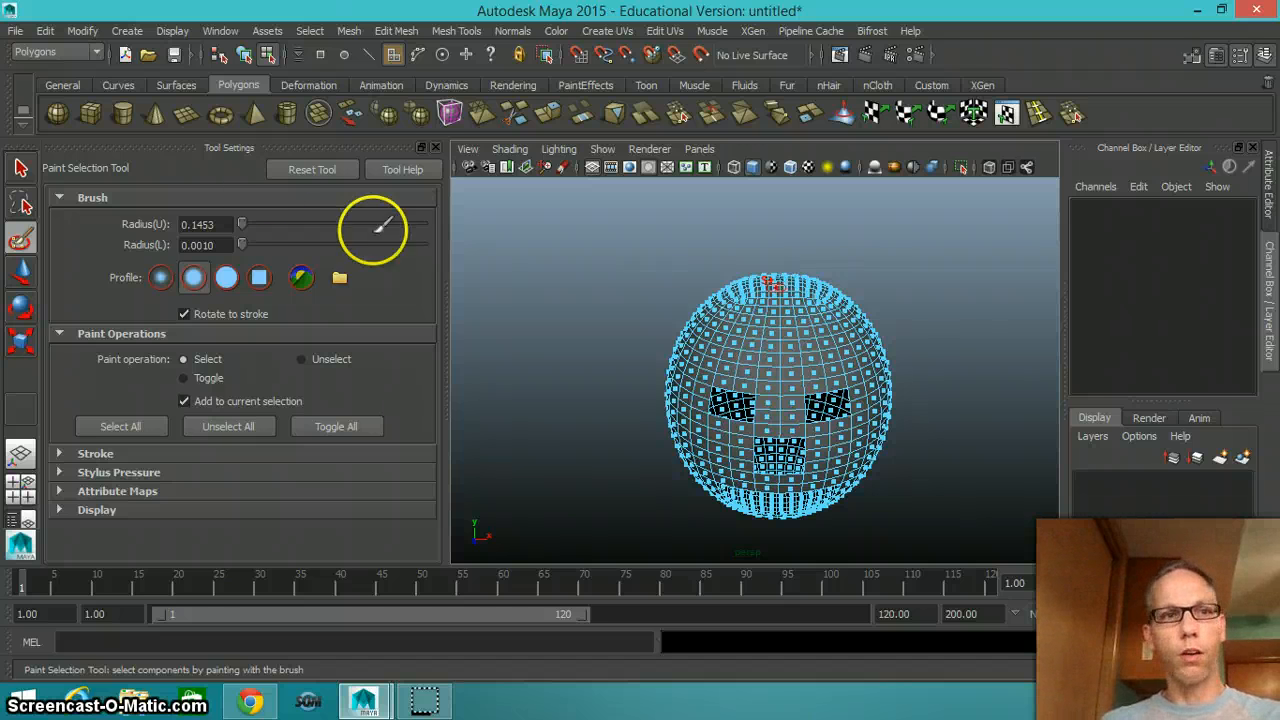
Step: Open the Project Window
left_click(15, 33)
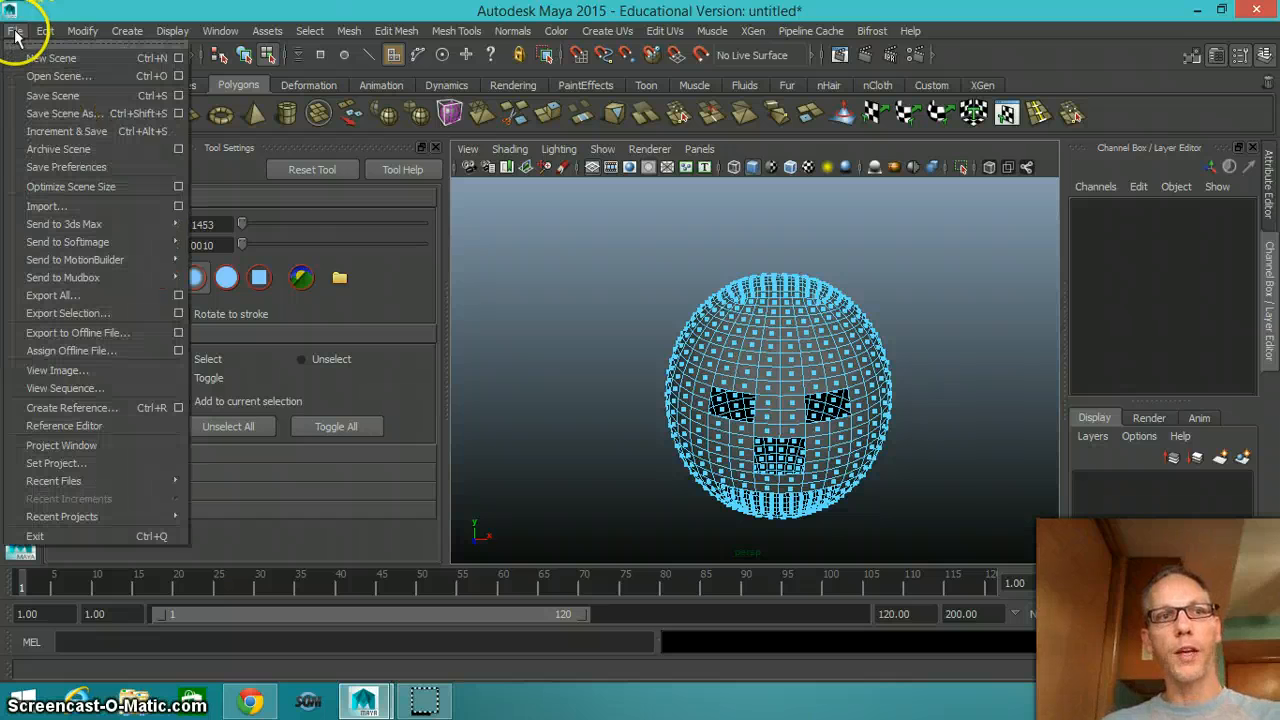
left_click(66, 444)
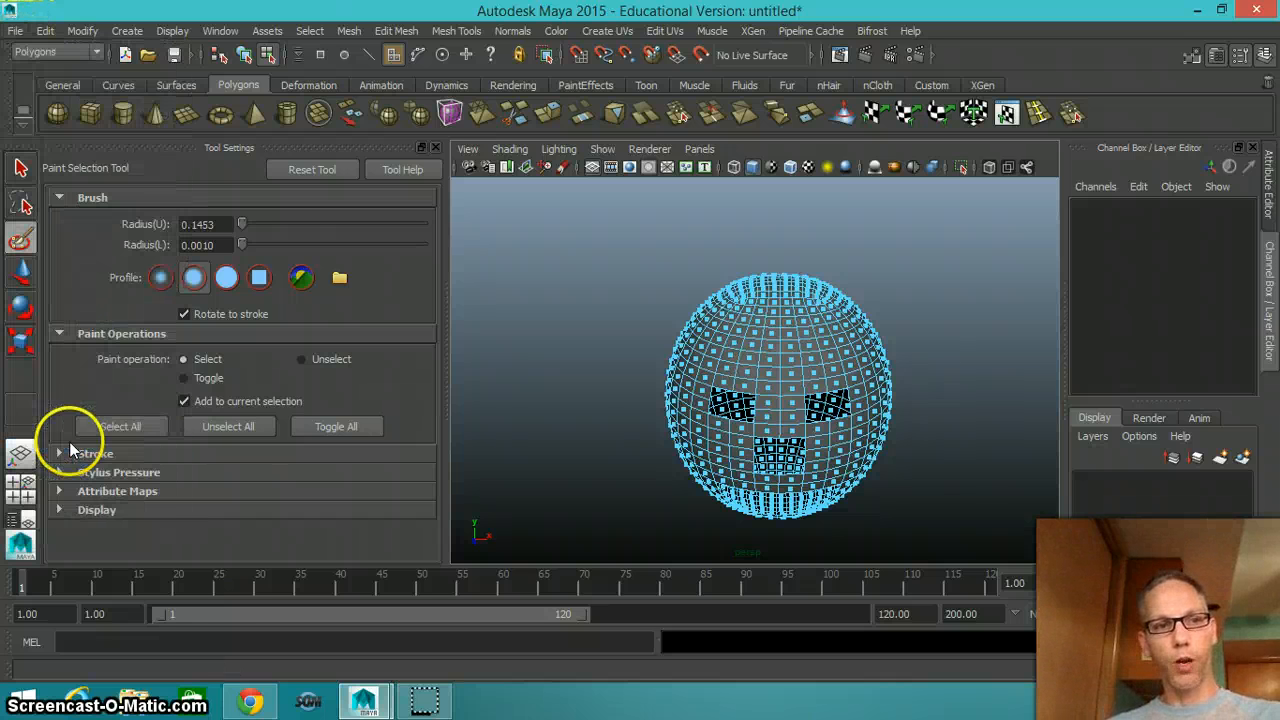